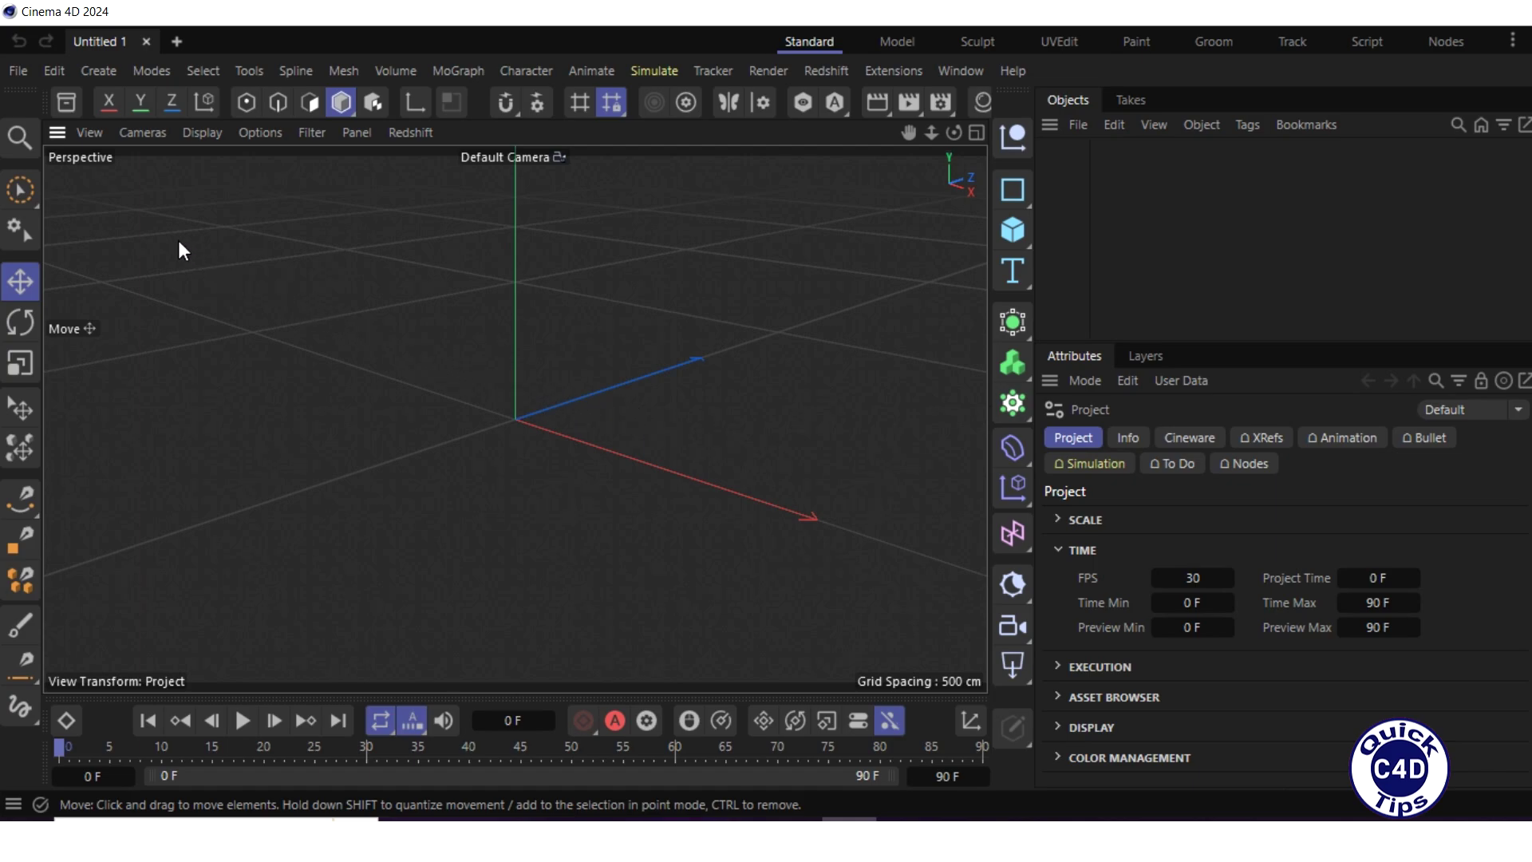
Search the Asset Browser for 'grass' and add Cut Grass 01 and Wild Grass 01 to the scene
click(63, 102)
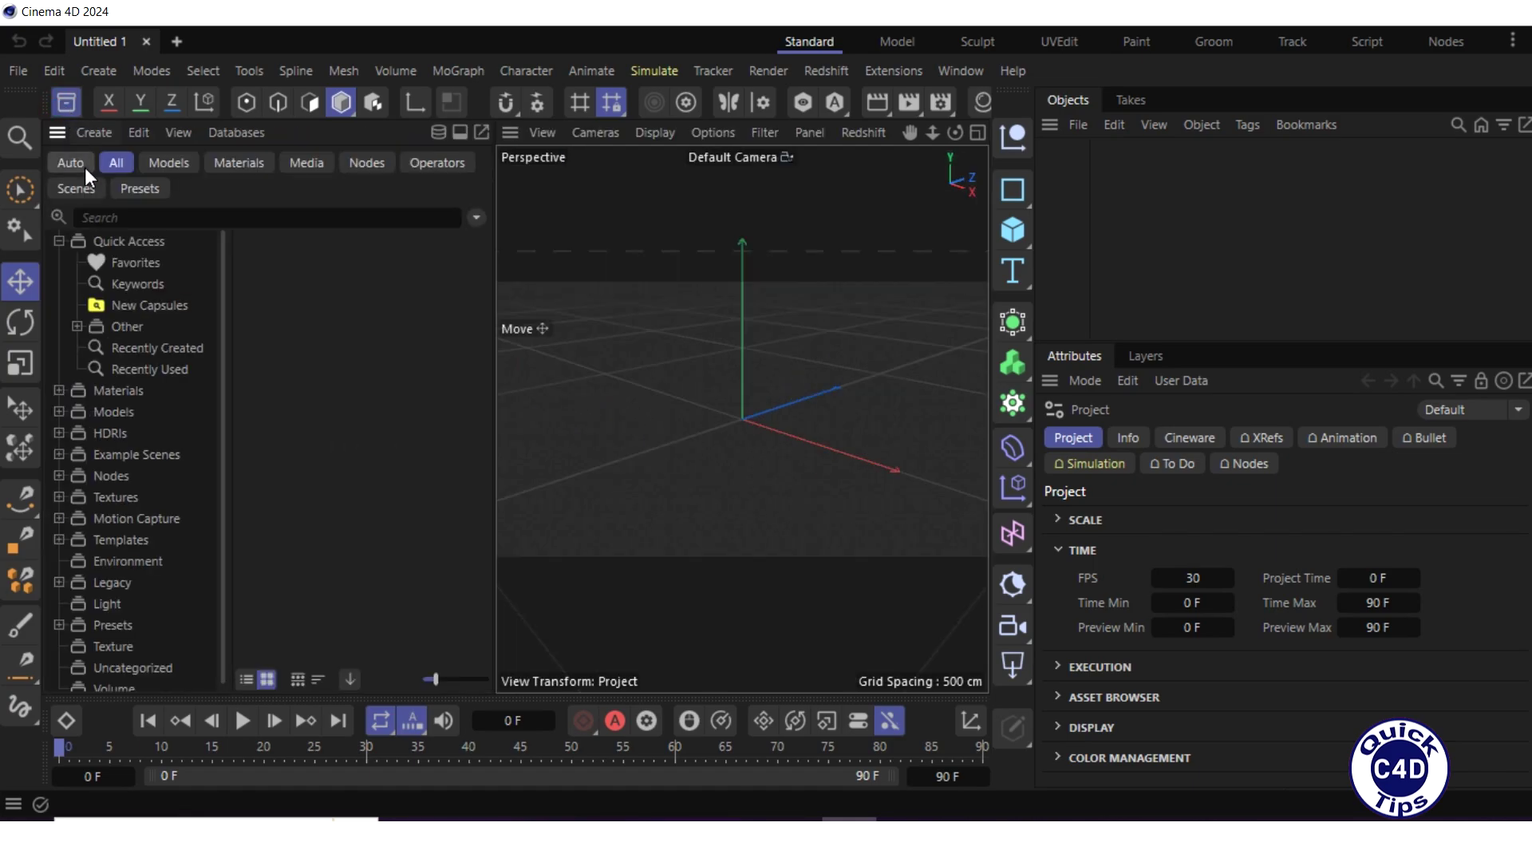
click(76, 212)
text(grass)
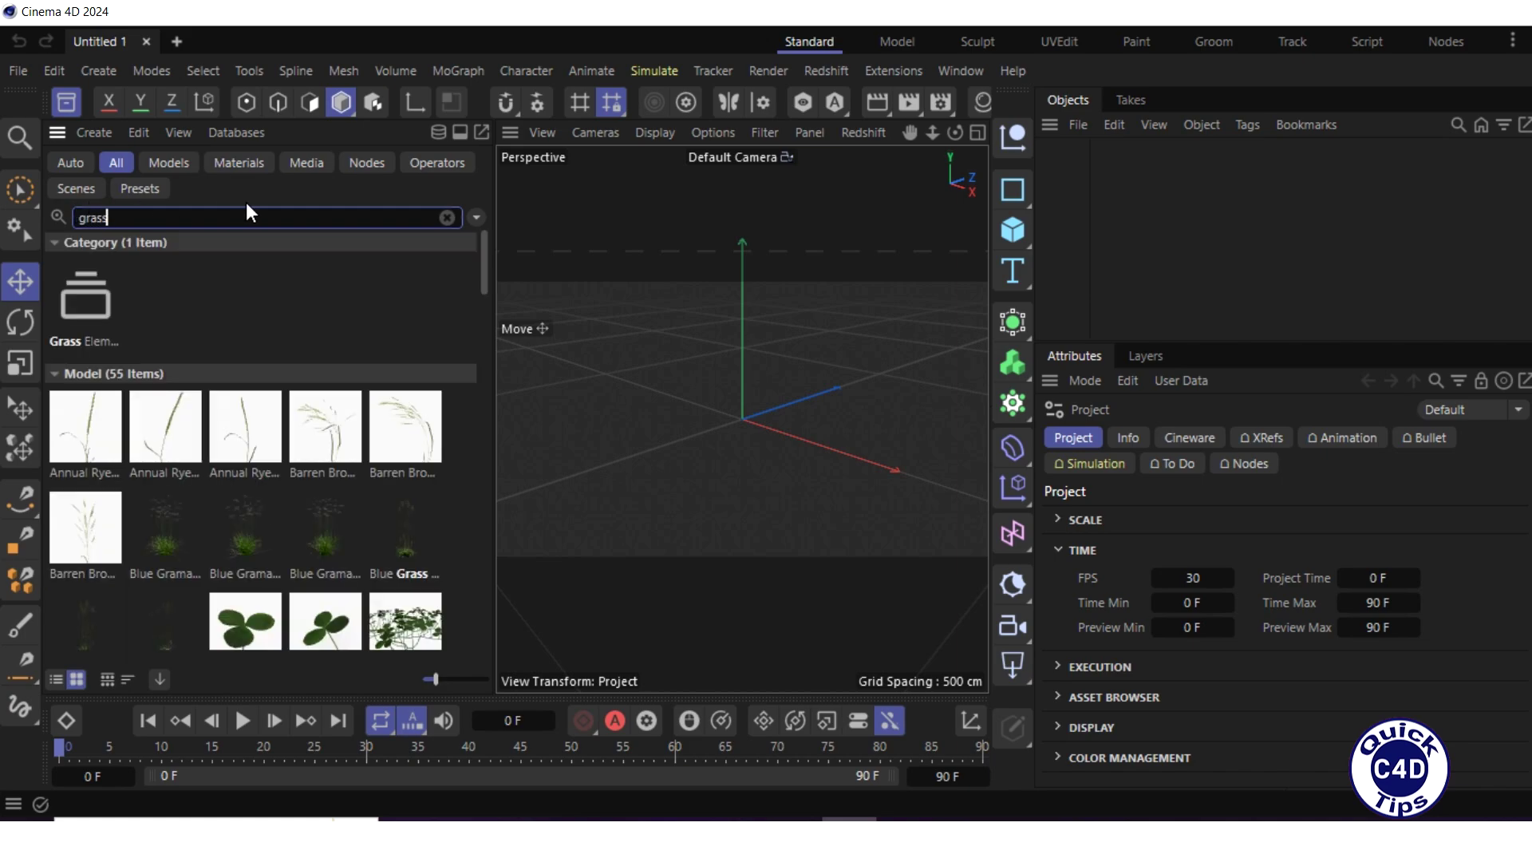
drag(485, 251, 502, 334)
drag(405, 359, 1109, 182)
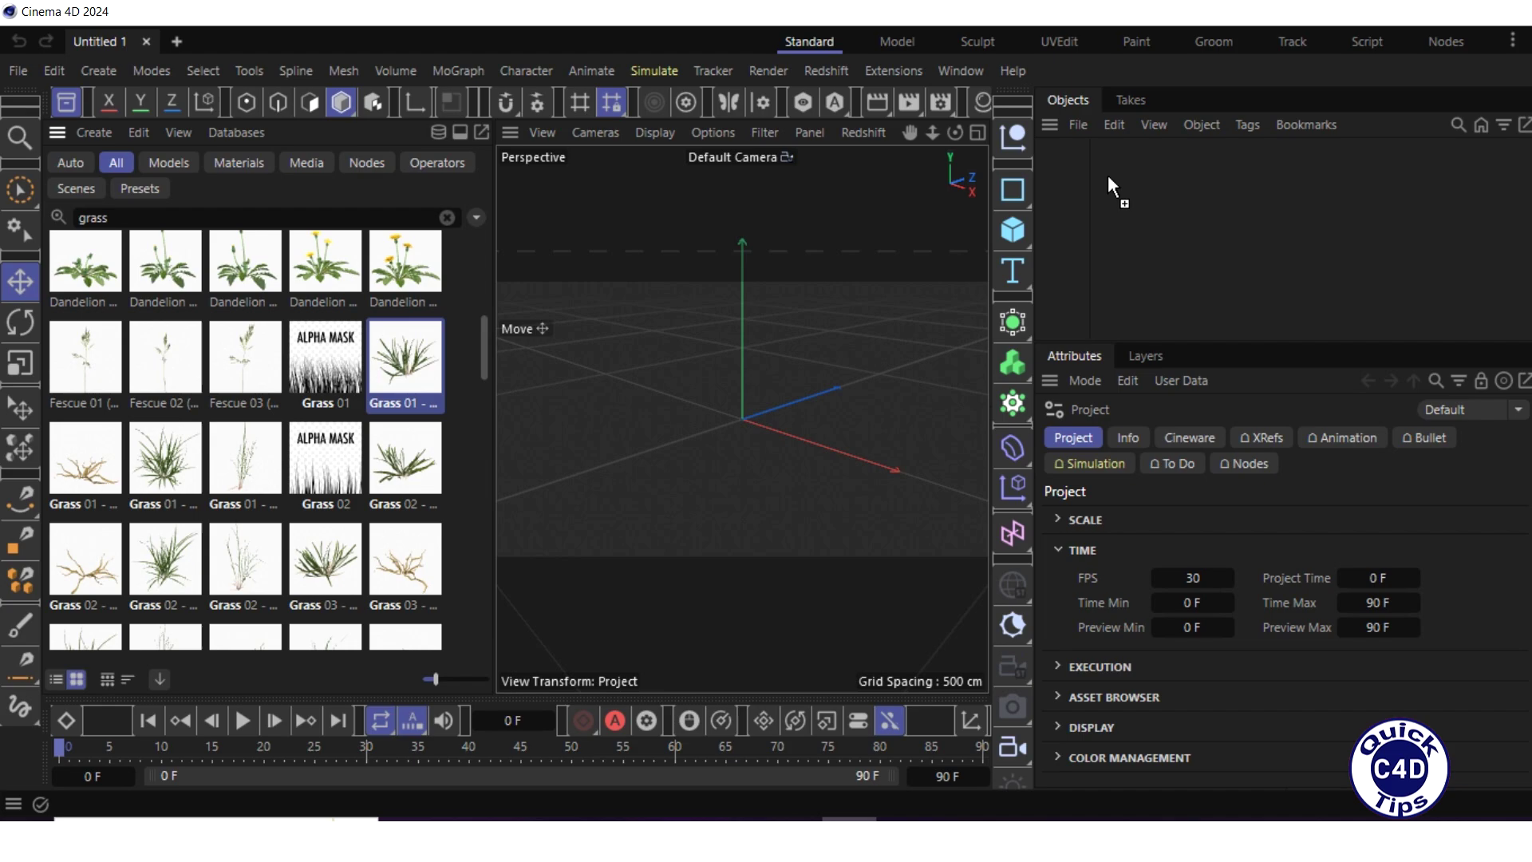
drag(230, 471, 1092, 192)
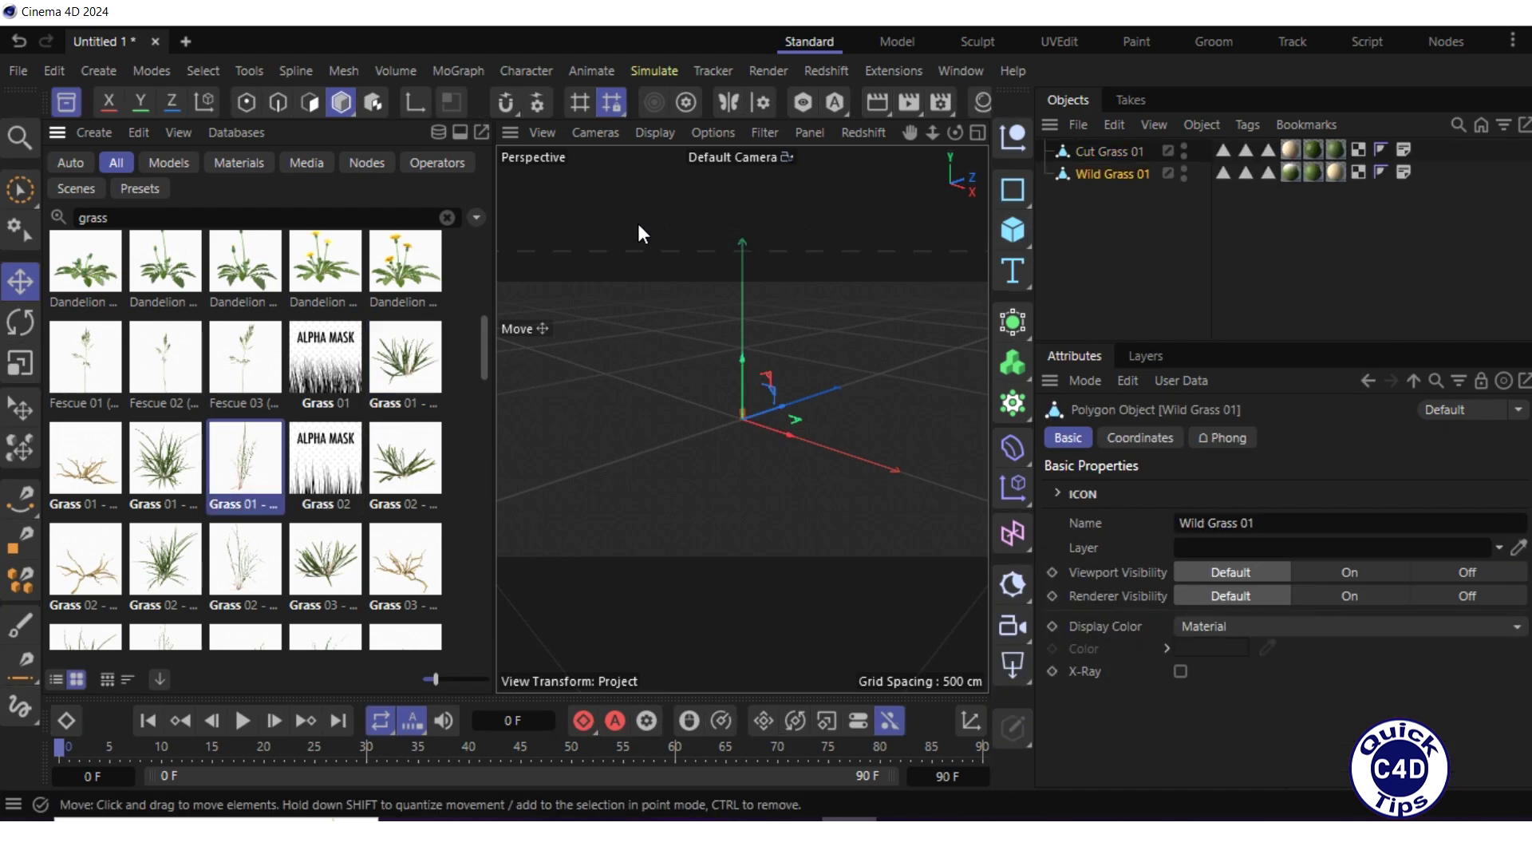
Close the Asset Browser, then move Wild Grass 01 right and Cut Grass 01 left along X
click(68, 103)
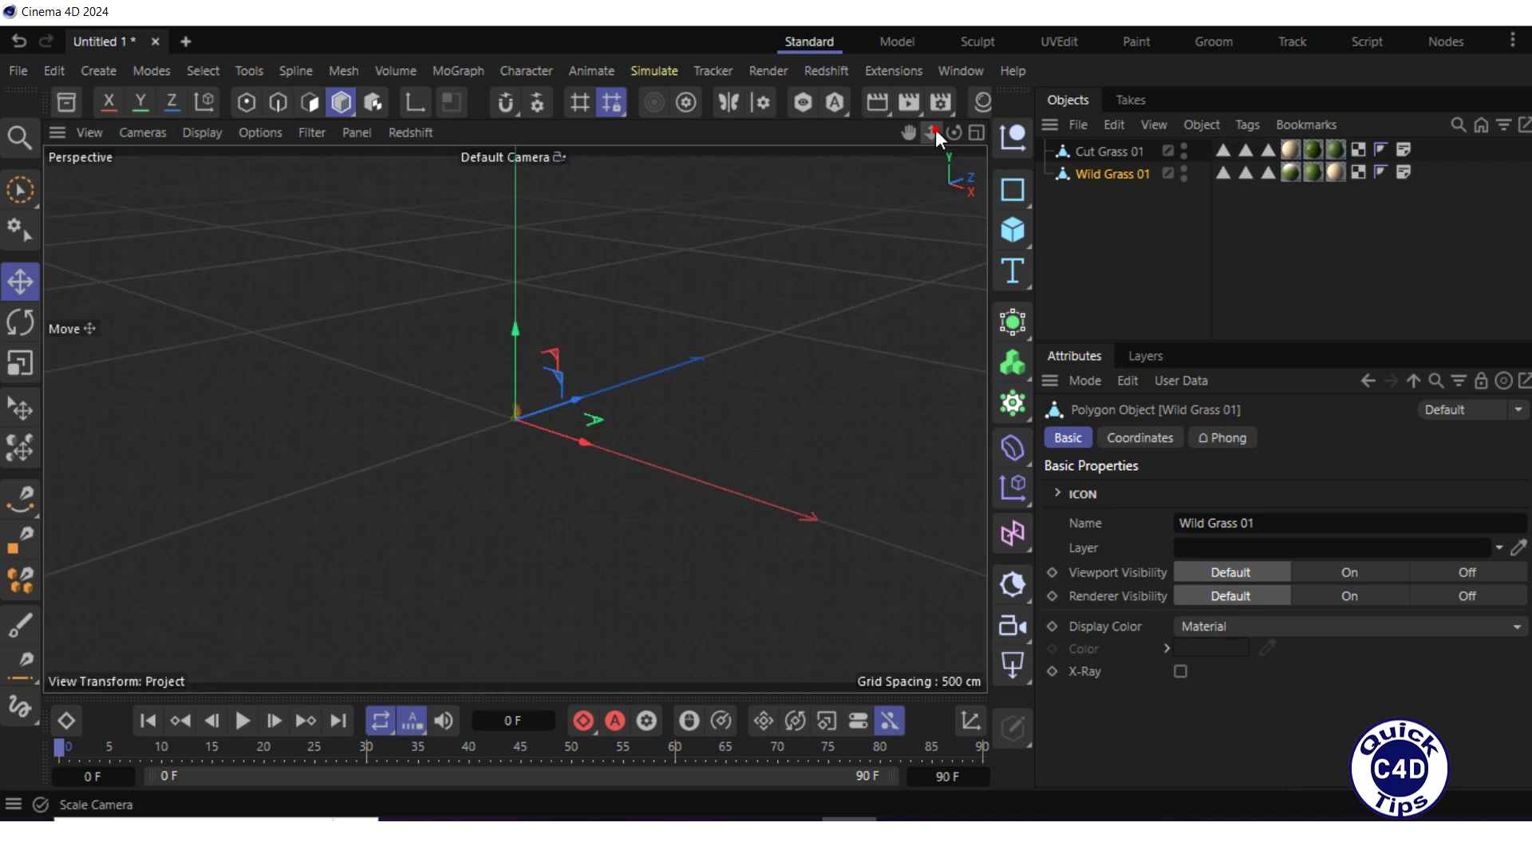
mouse_move(932, 132)
mouse_down()
mouse_move(989, 132)
mouse_move(926, 132)
mouse_move(944, 131)
mouse_up()
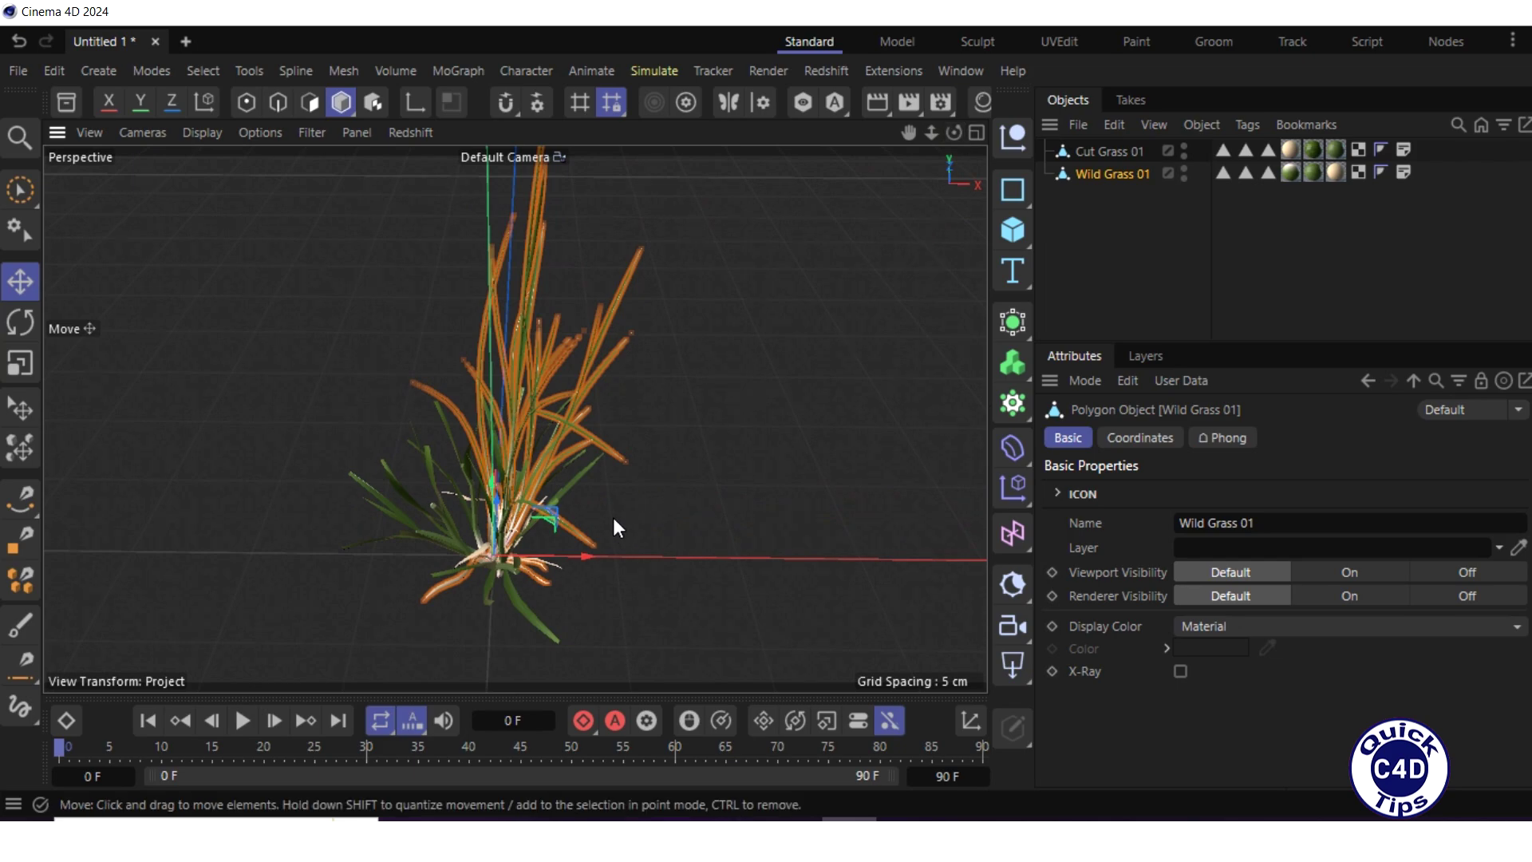
drag(587, 552, 675, 549)
click(1111, 154)
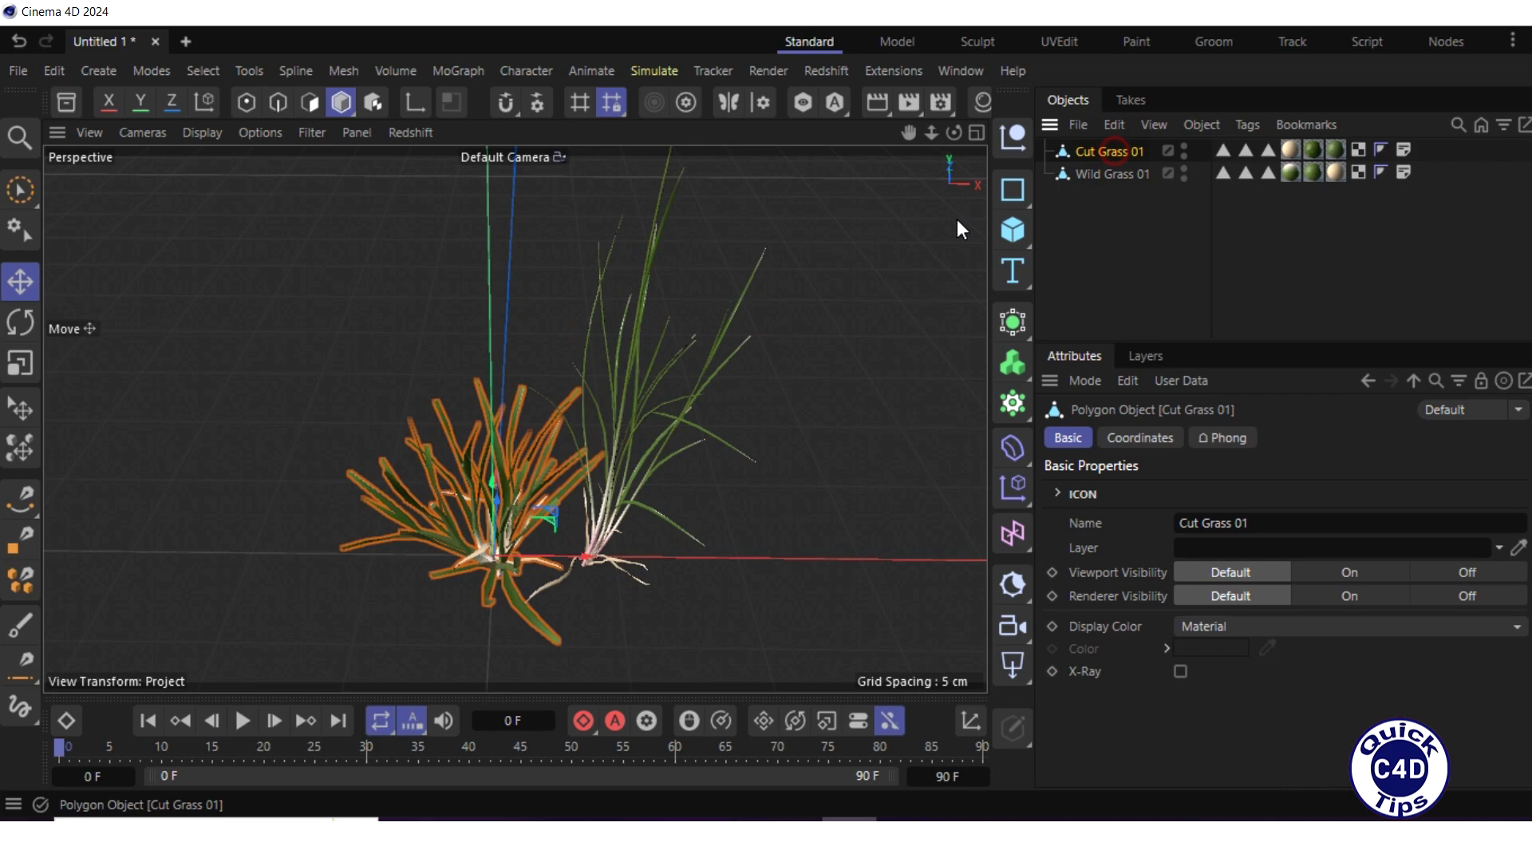
drag(584, 568, 457, 557)
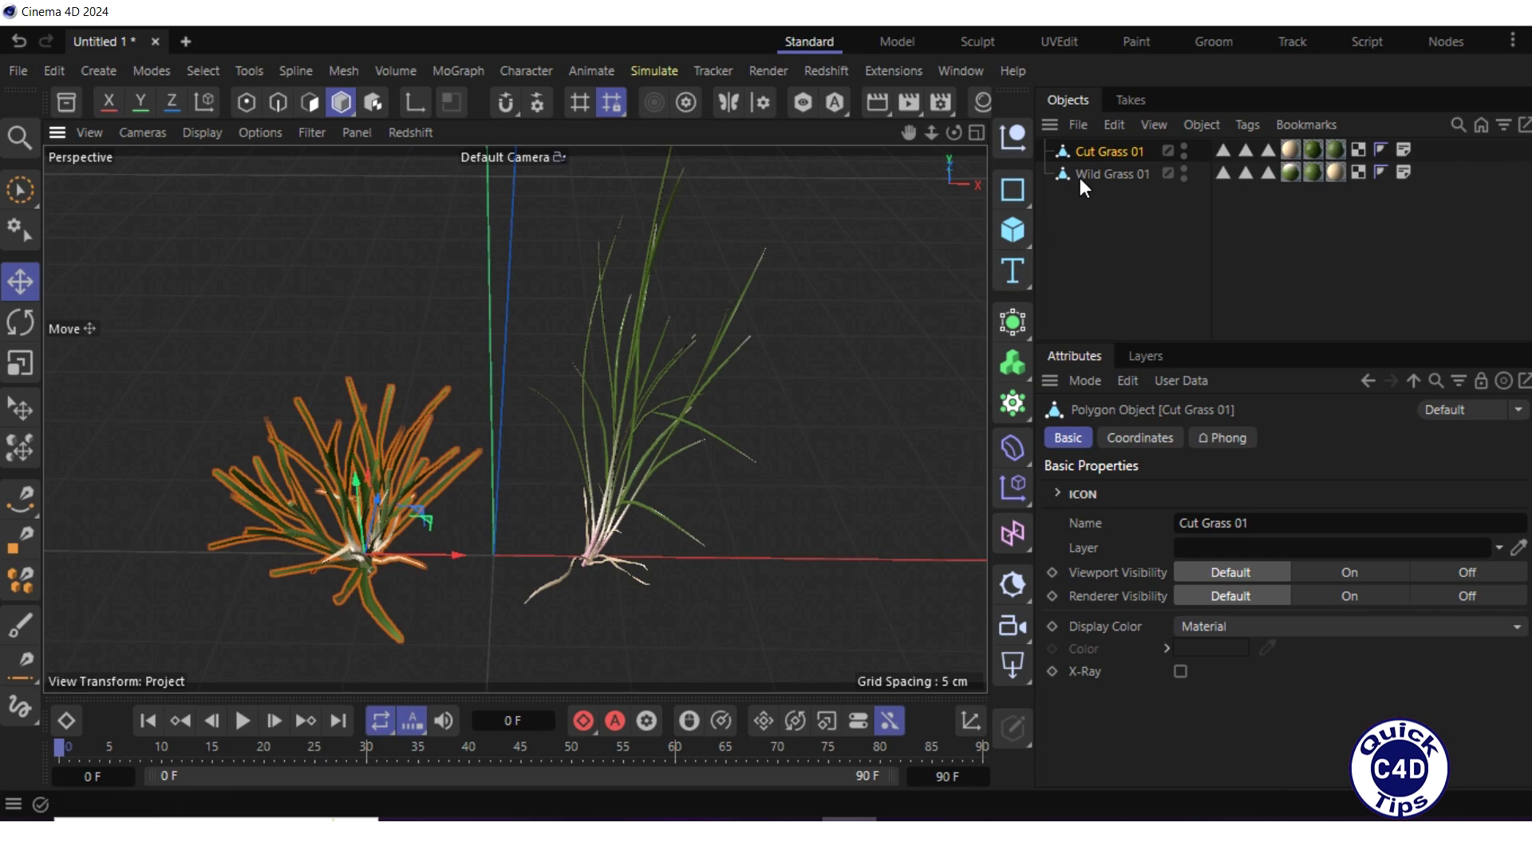
Add a Wind deformer to Cut Grass 01
click(1093, 151)
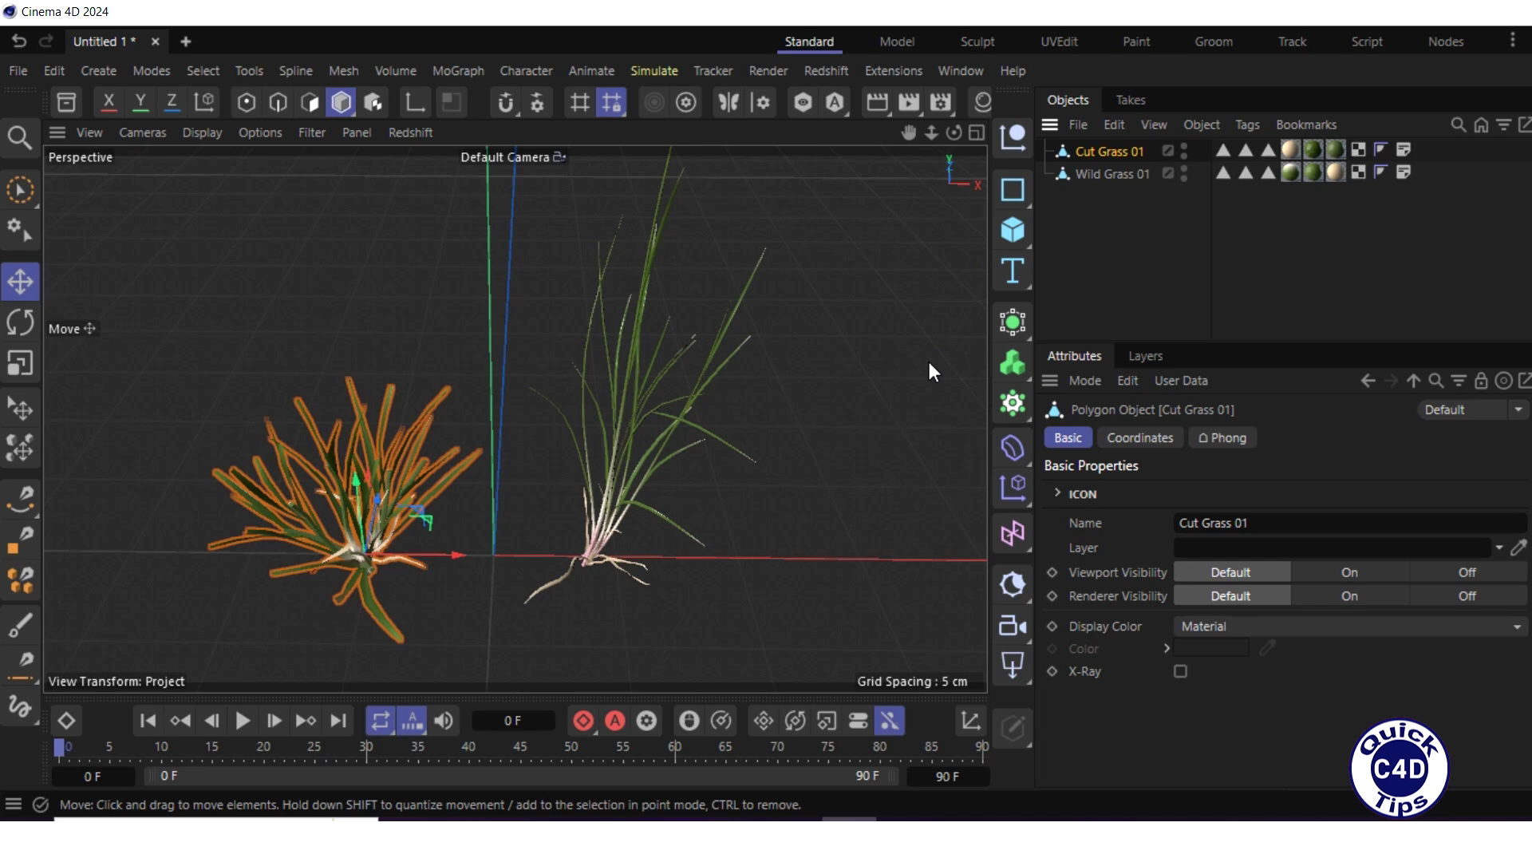
click(1014, 444)
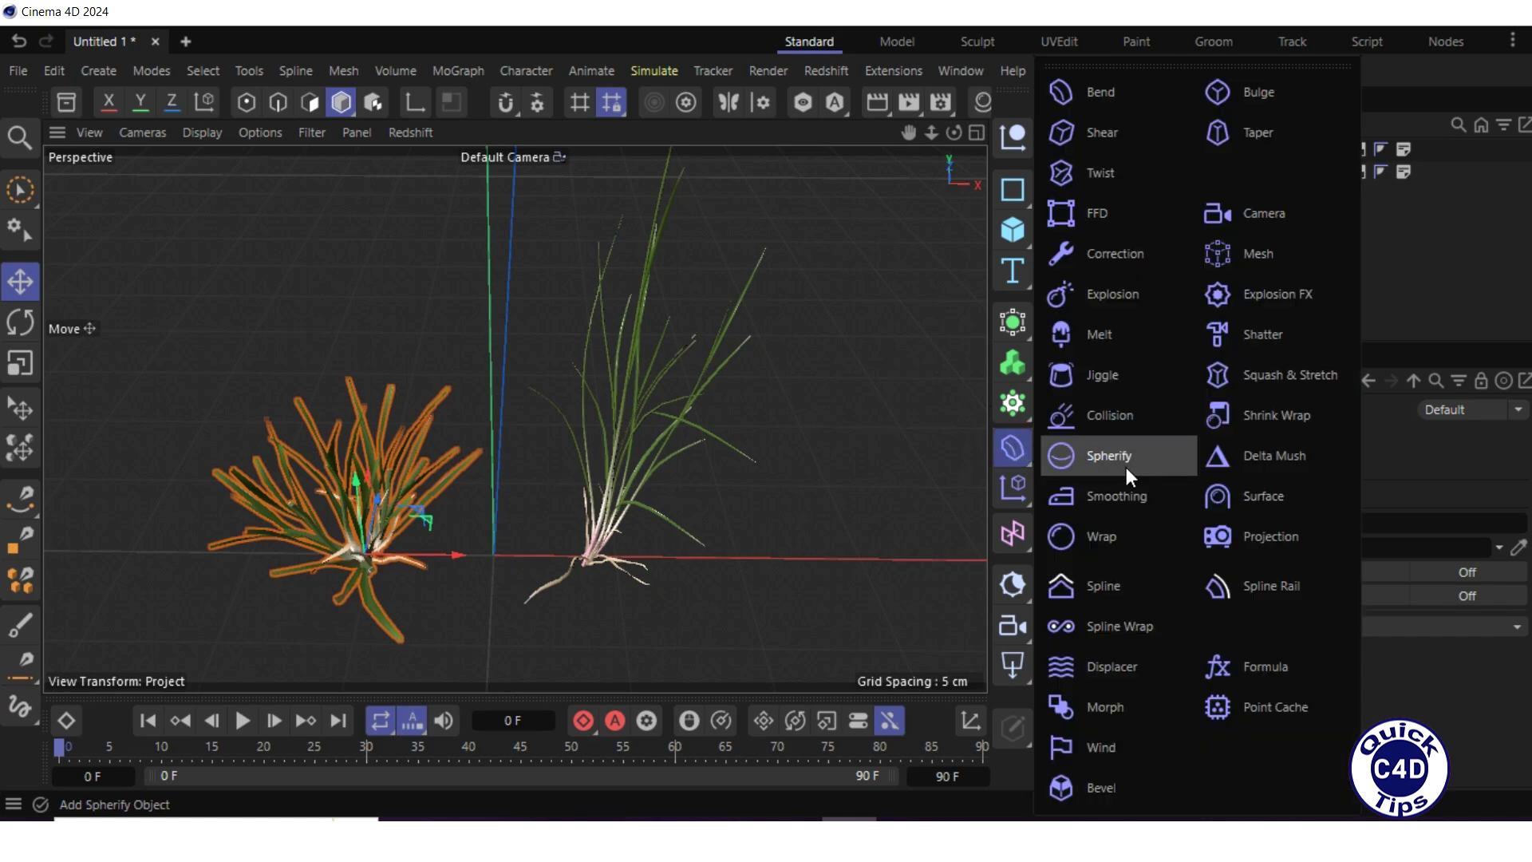
click(1136, 746)
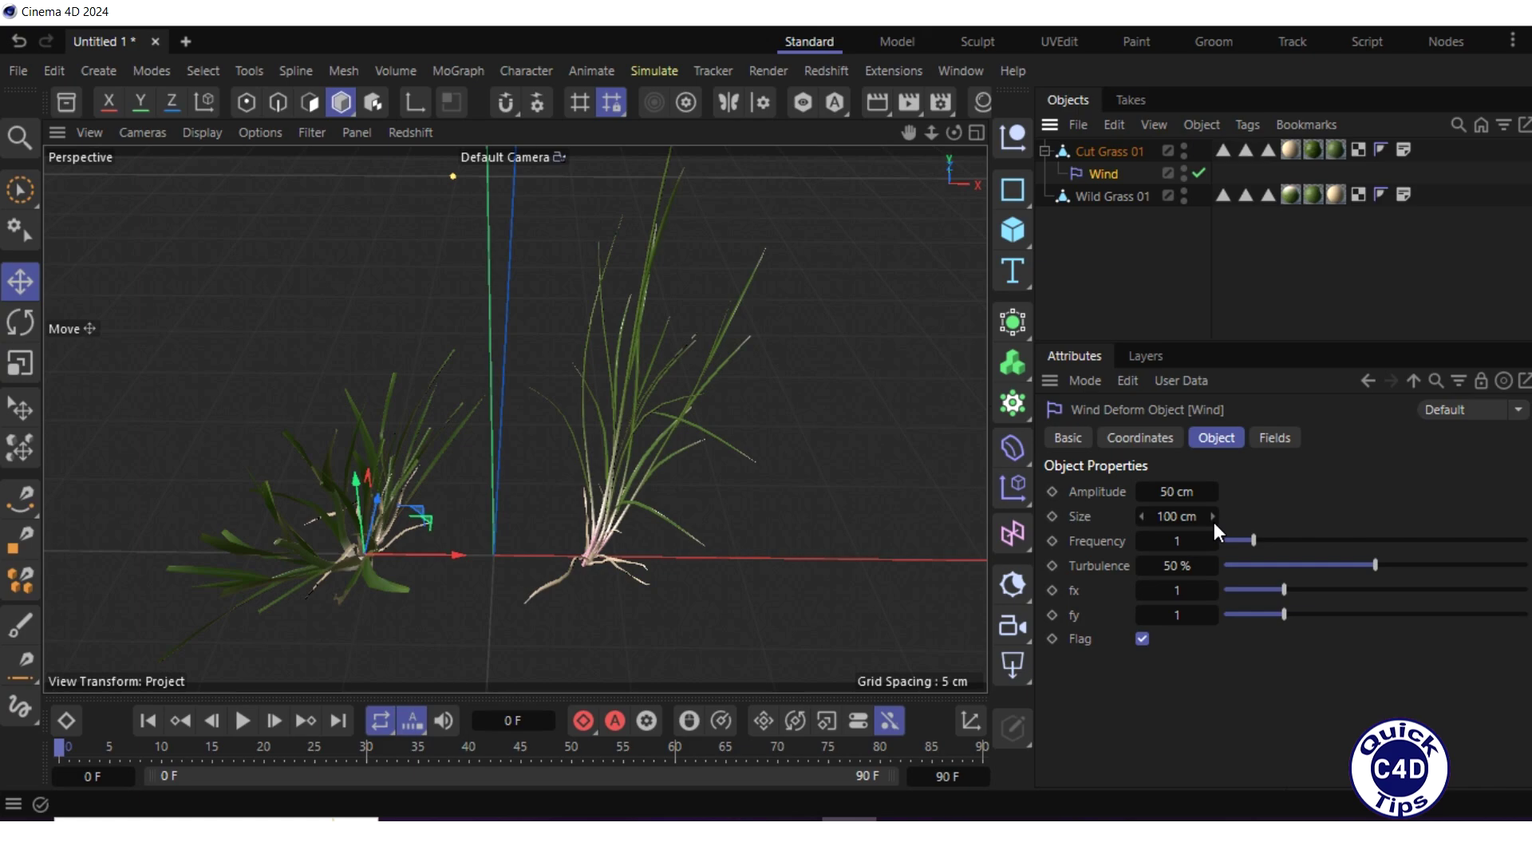
Set the Wind deformer's Amplitude to 5 cm, Size to 3 cm and Frequency to 8
click(1218, 436)
double_click(1164, 493)
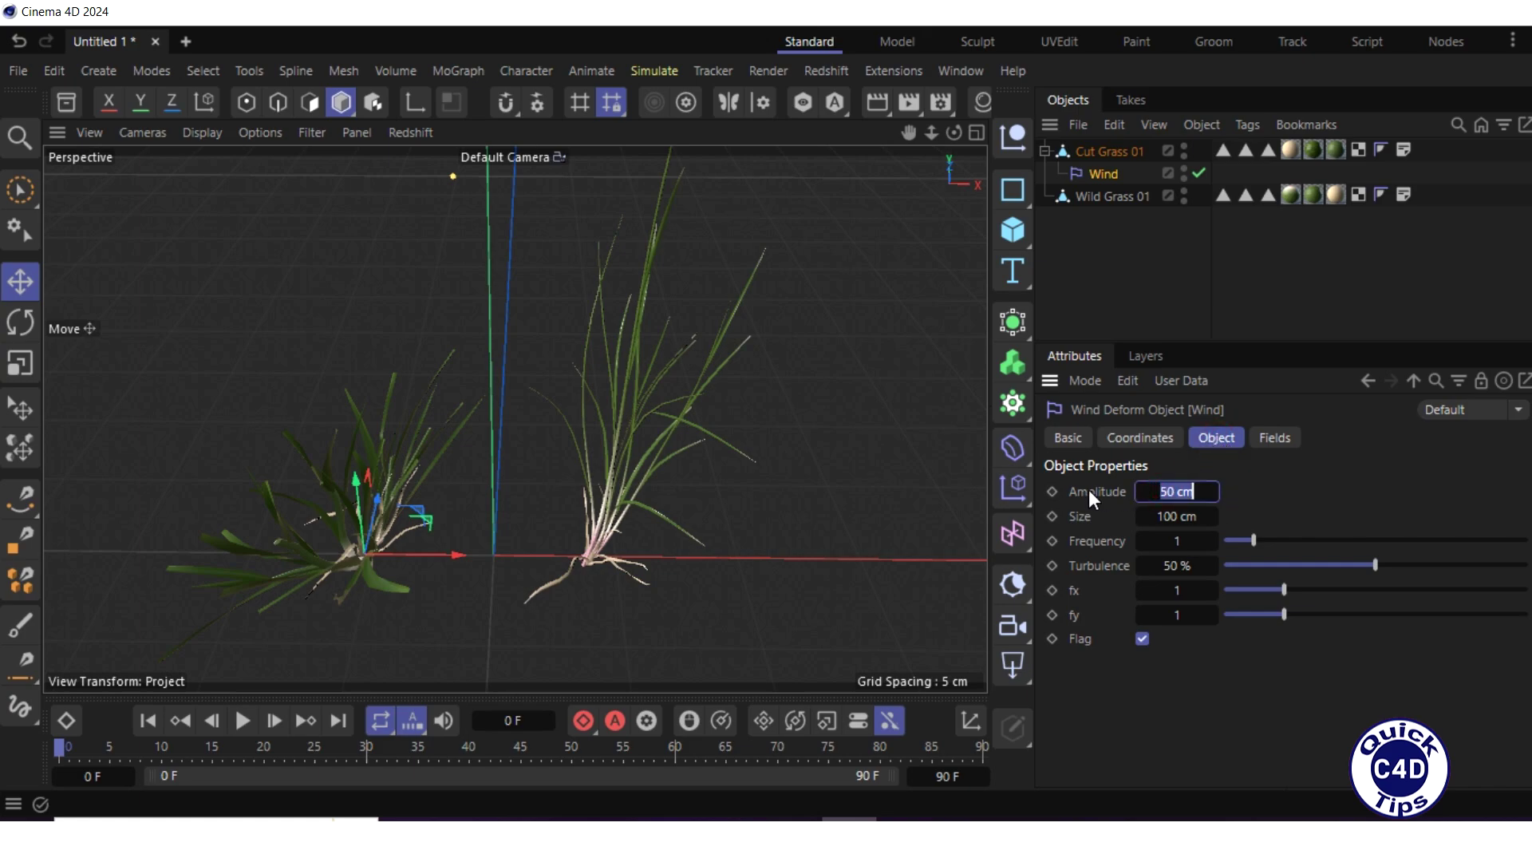
text(5)
key(Tab)
text(3)
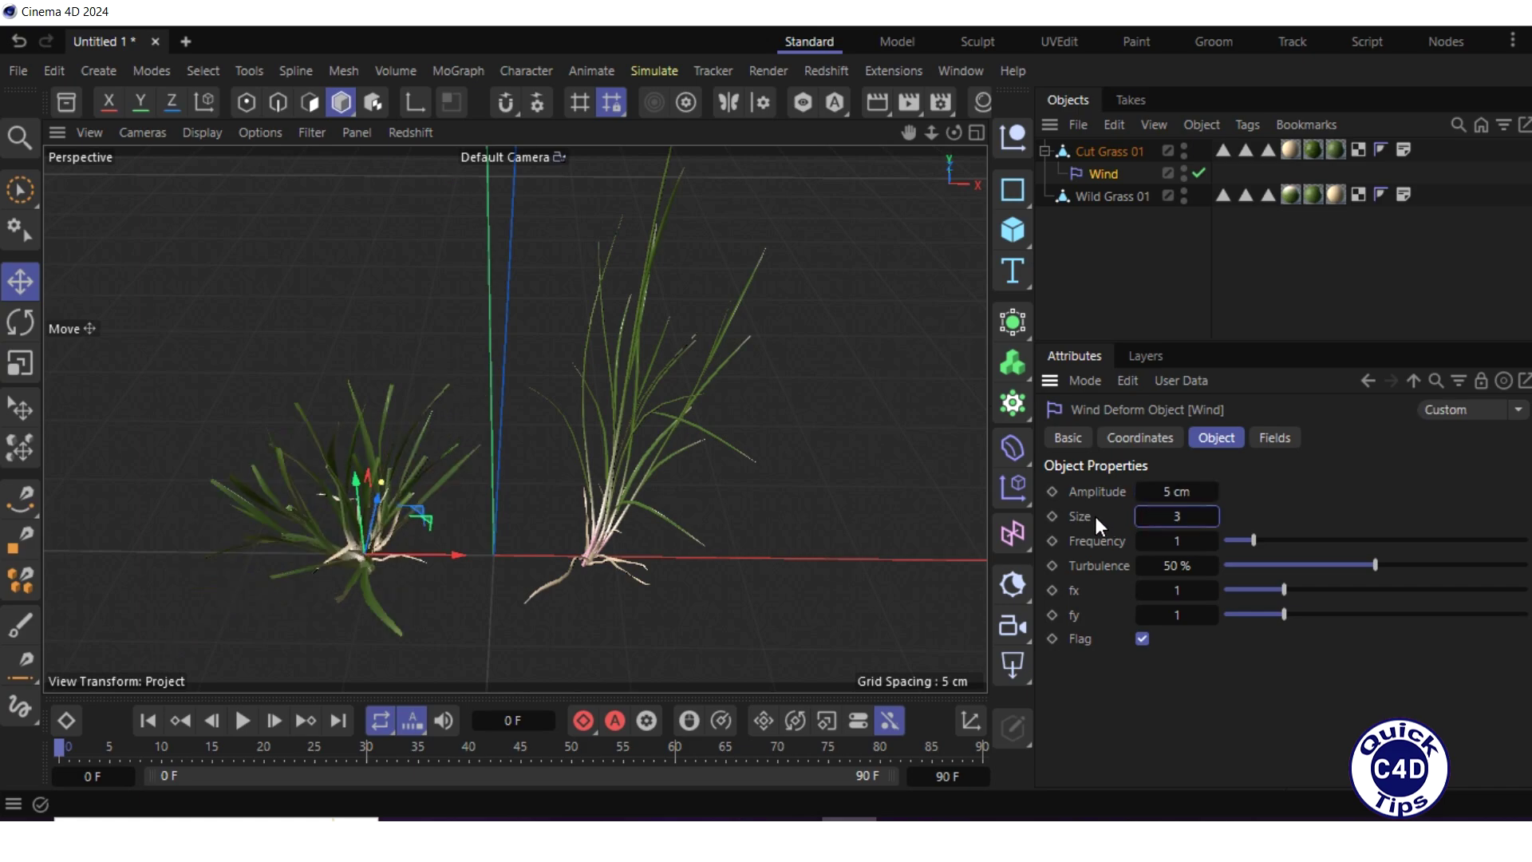
key(Tab)
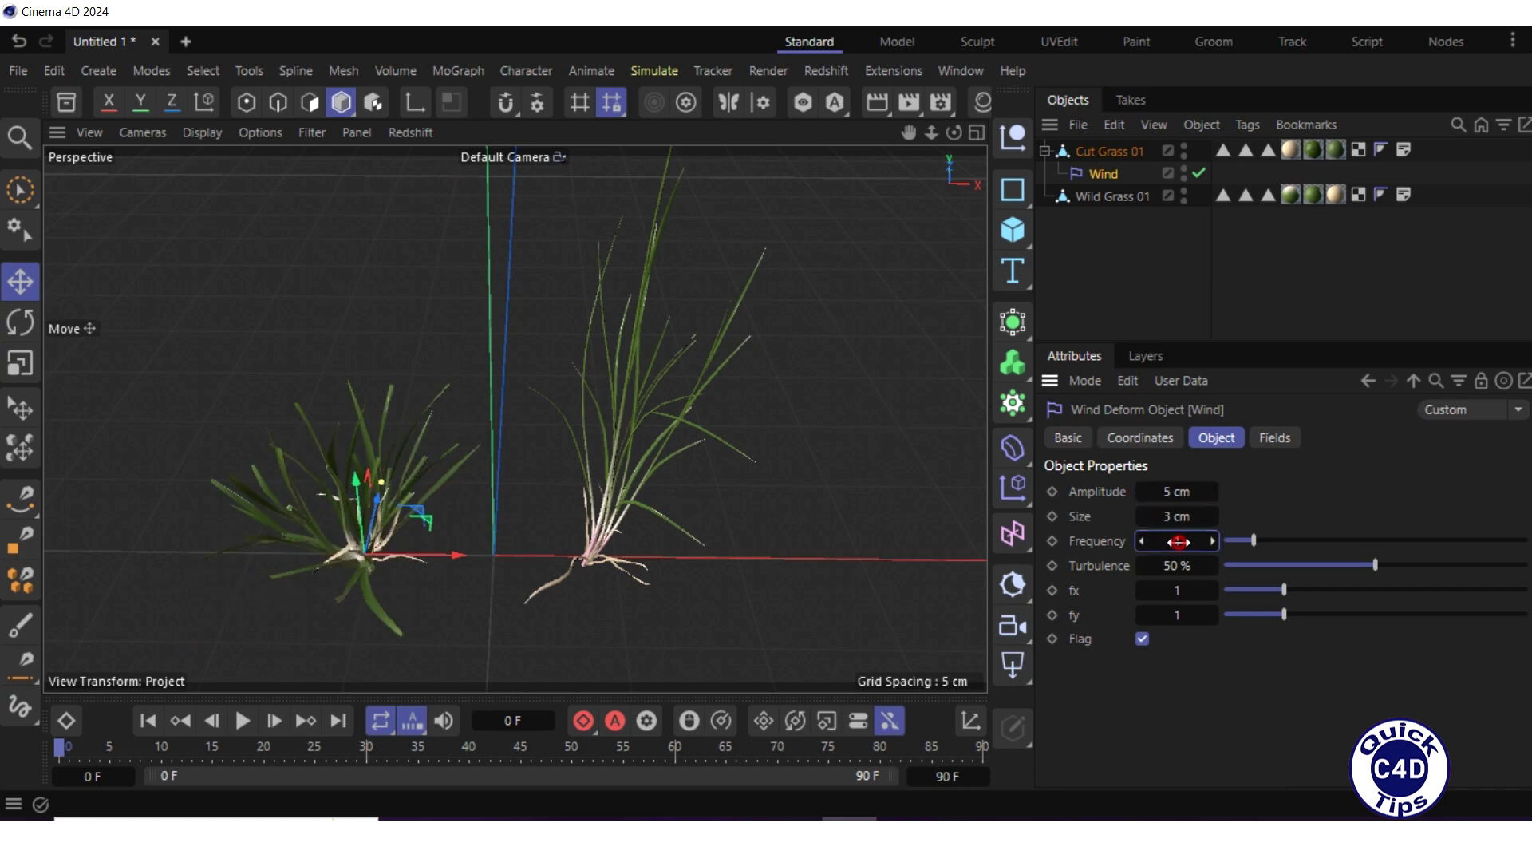
text(8)
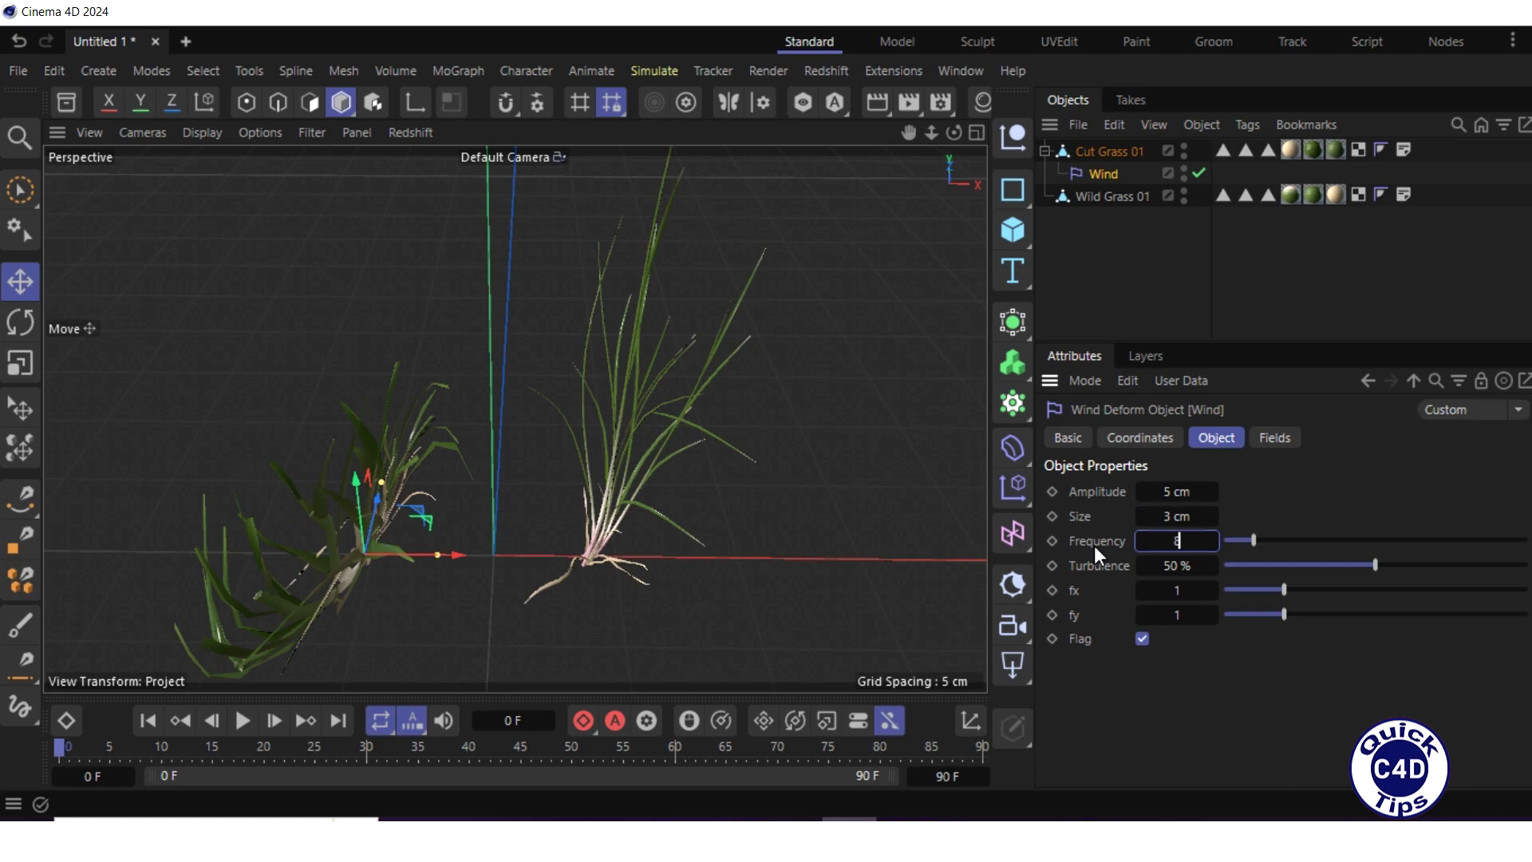
key(Return)
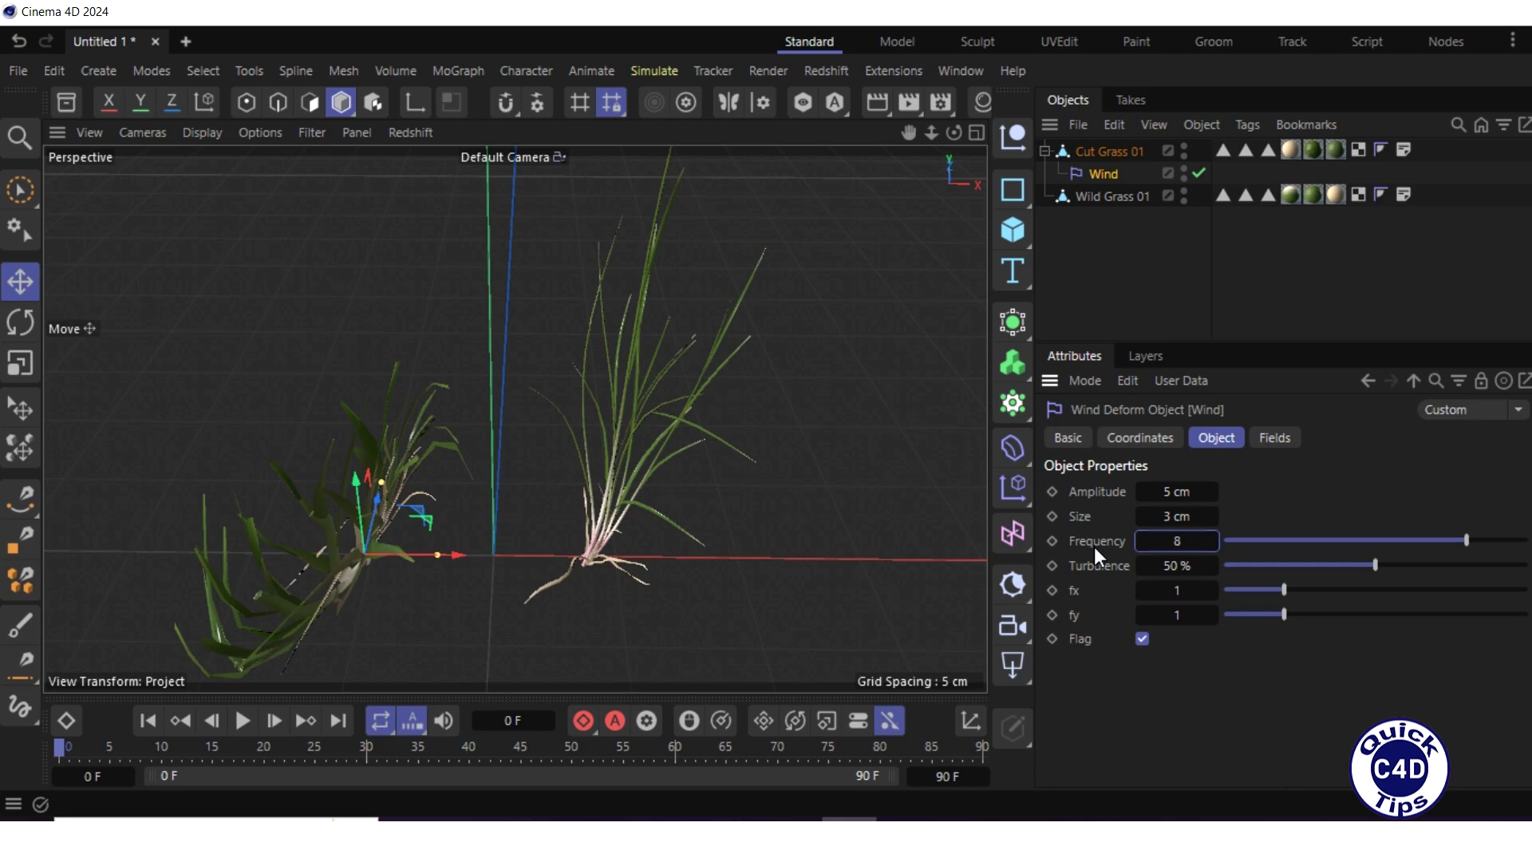
Add a Linear Field to the Wind deformer and set its bank rotation to -90°
click(1271, 438)
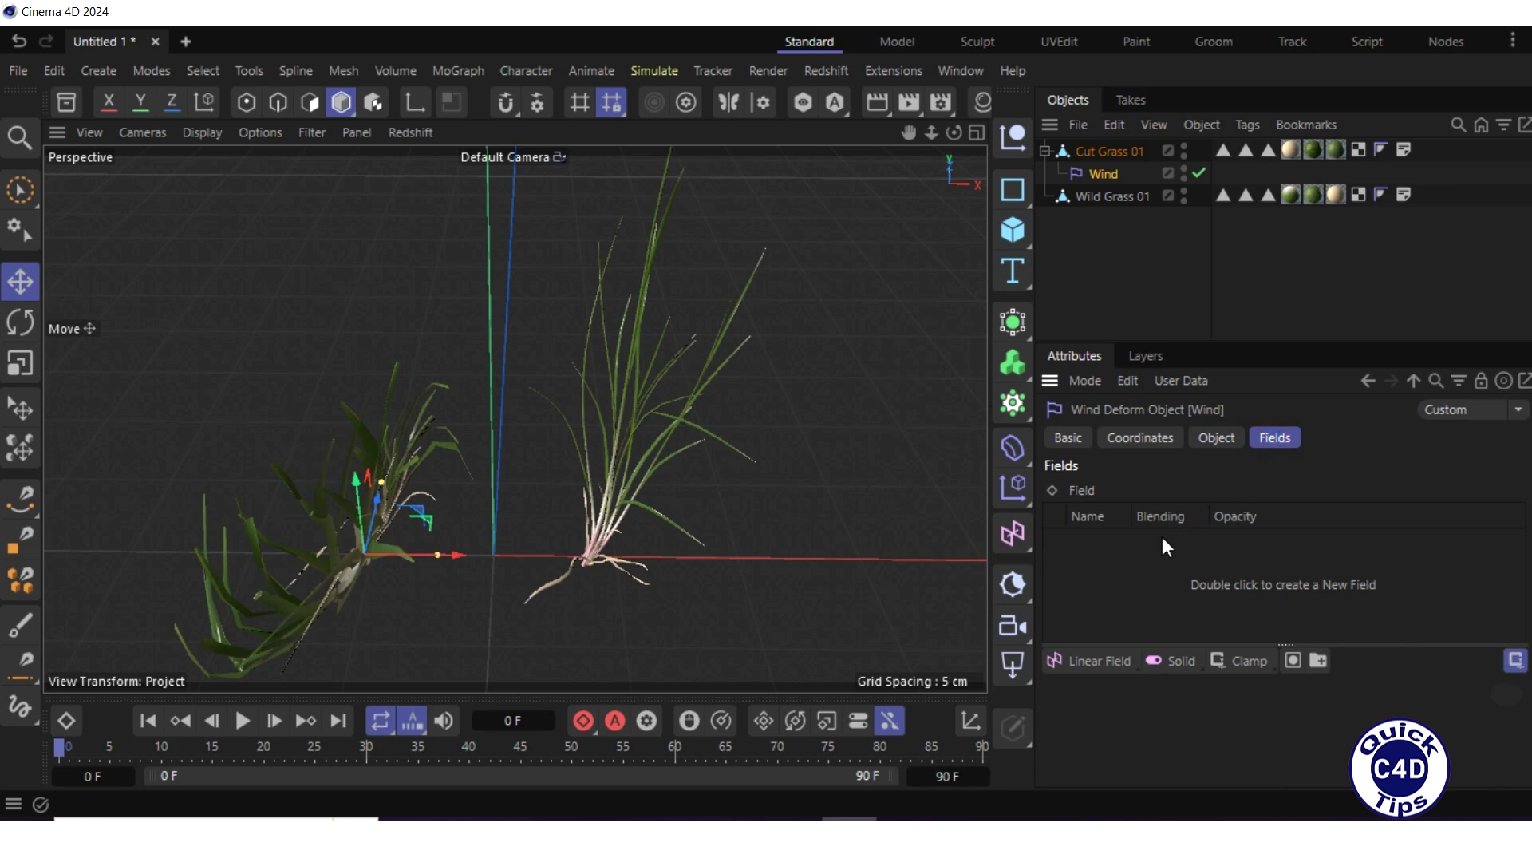
click(1094, 659)
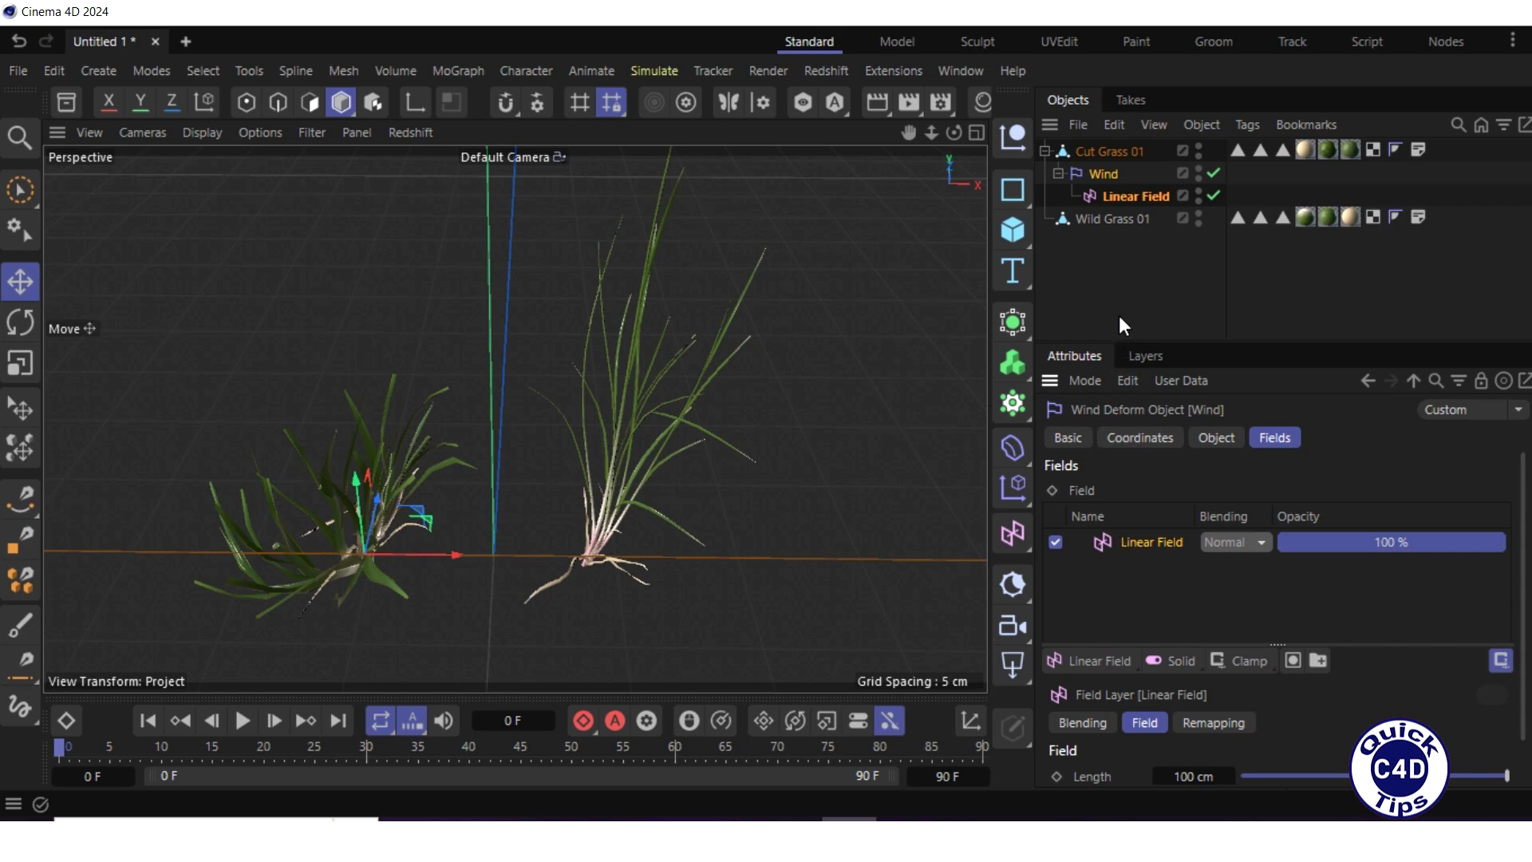
click(1123, 195)
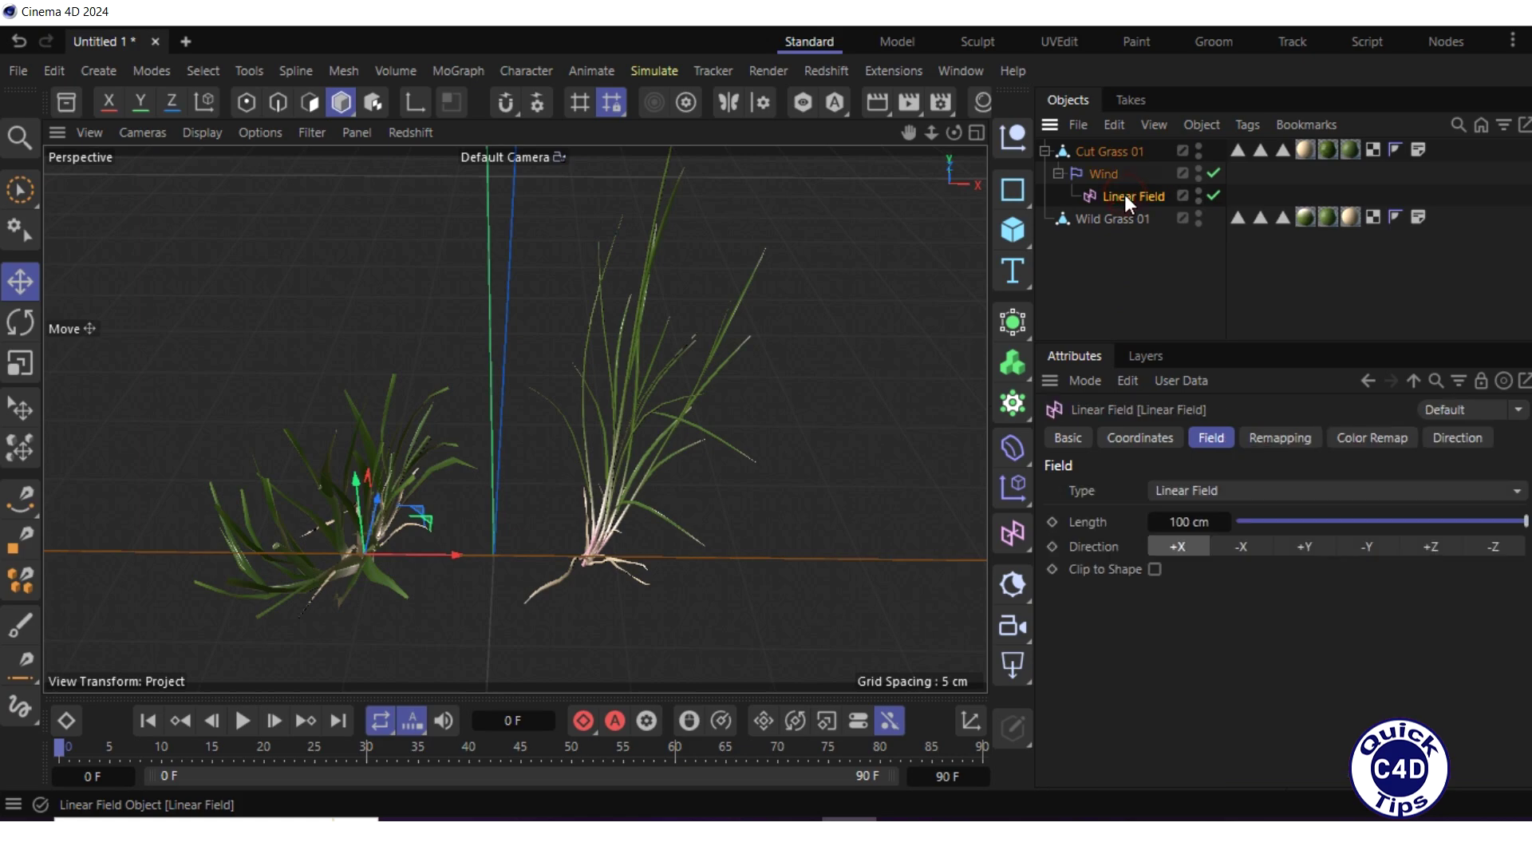
click(1141, 438)
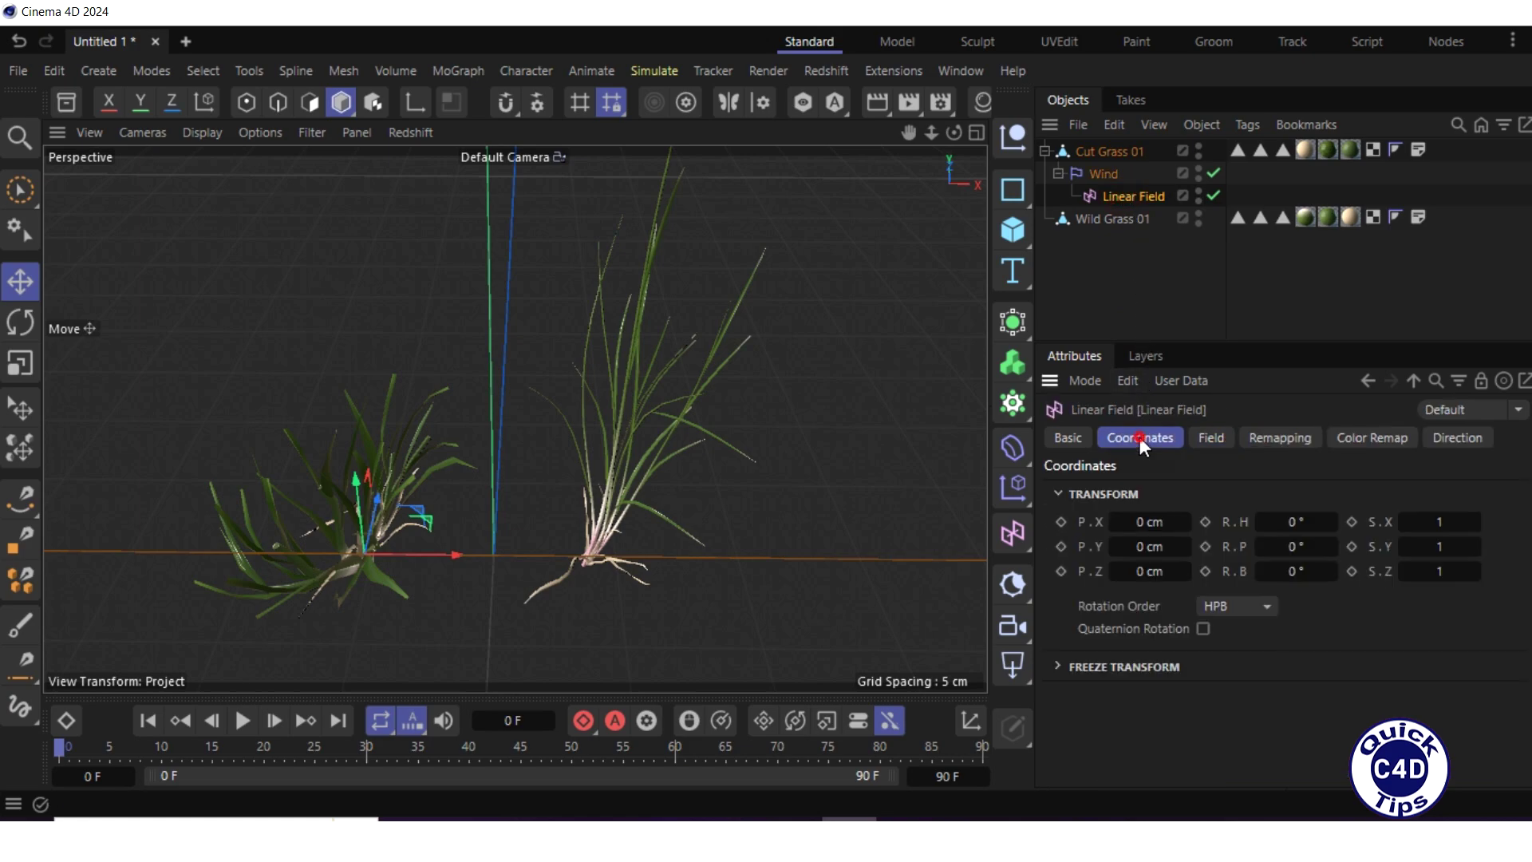
click(1295, 572)
key(BackSpace)
text(-90)
key(Return)
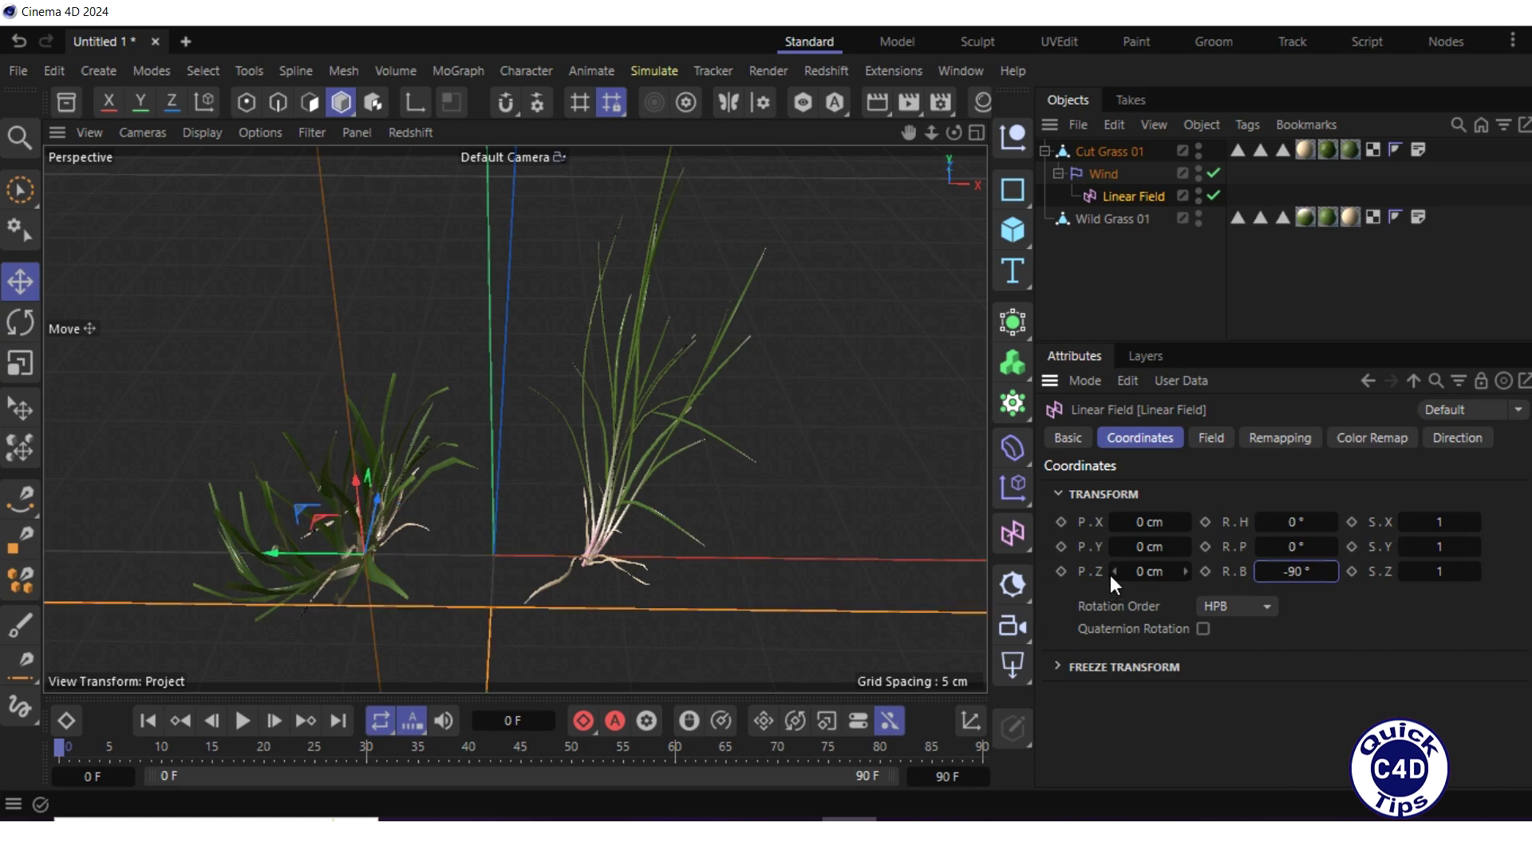
Set the Linear Field's falloff Length to 20 cm
click(1208, 438)
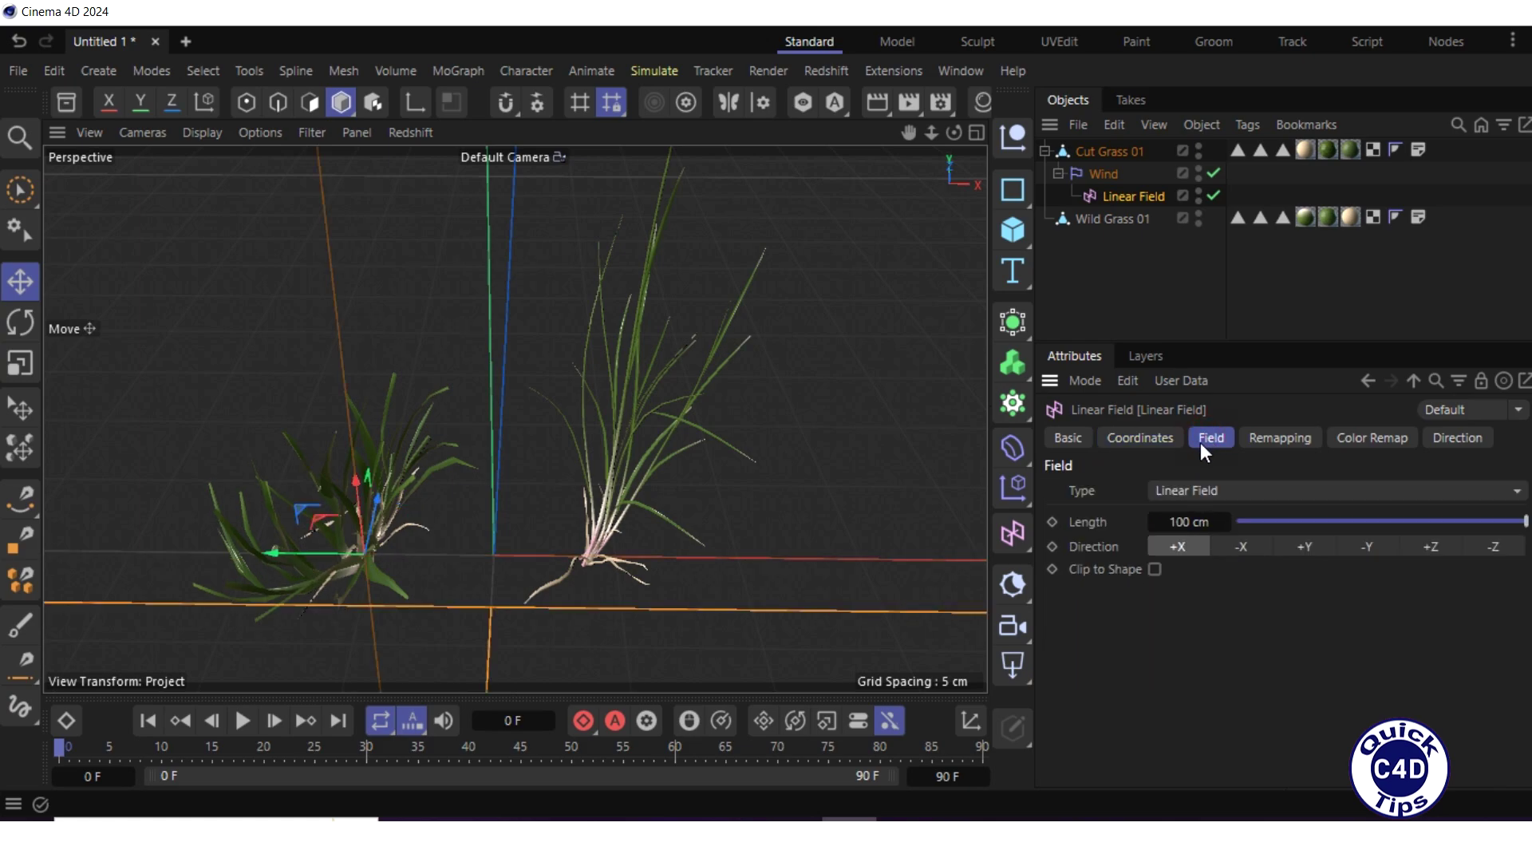
click(1187, 521)
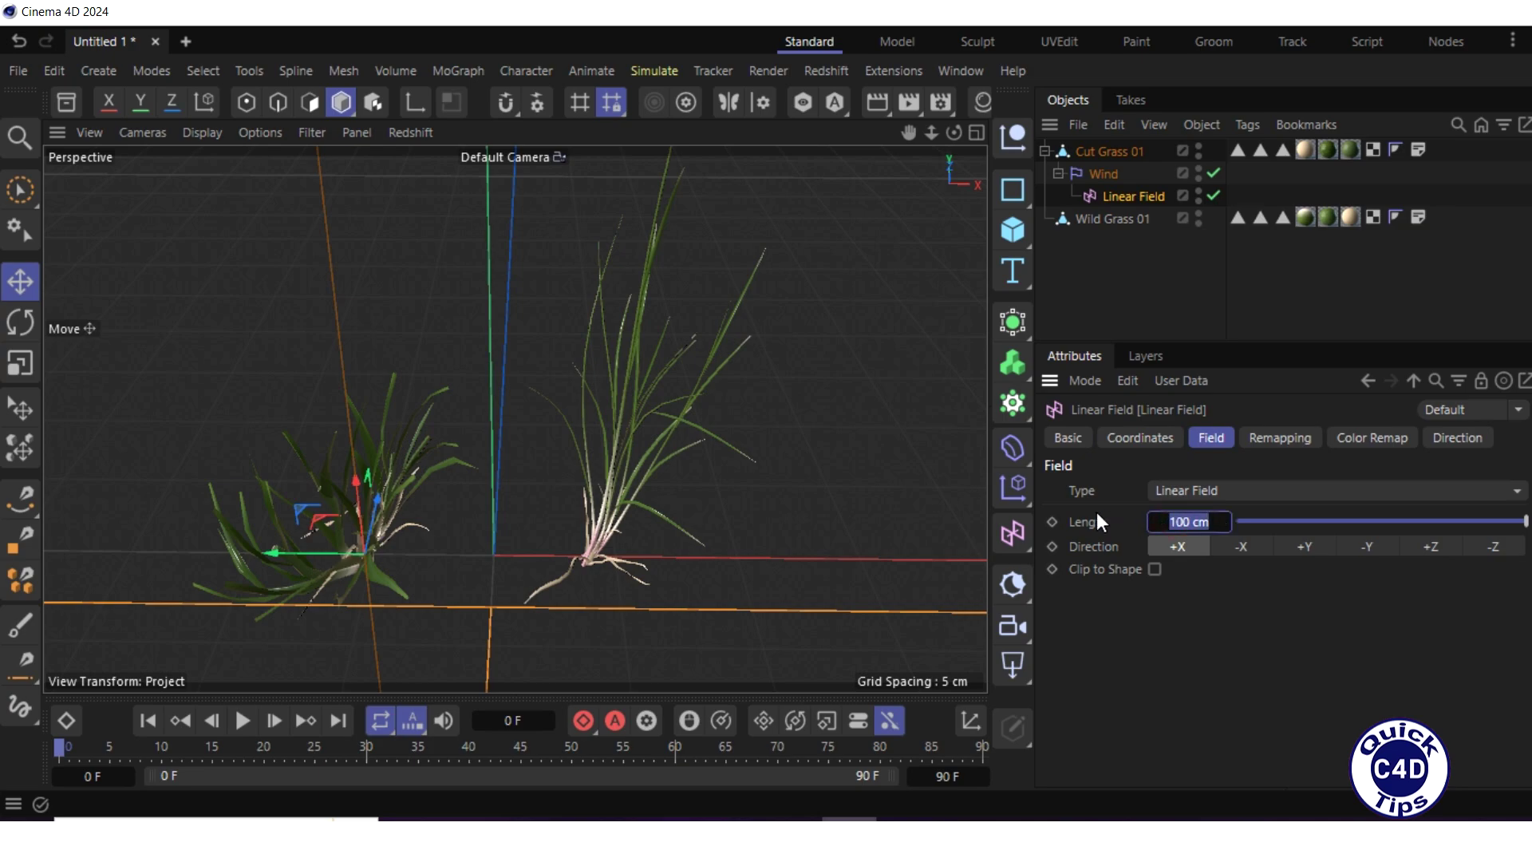
text(20)
key(Return)
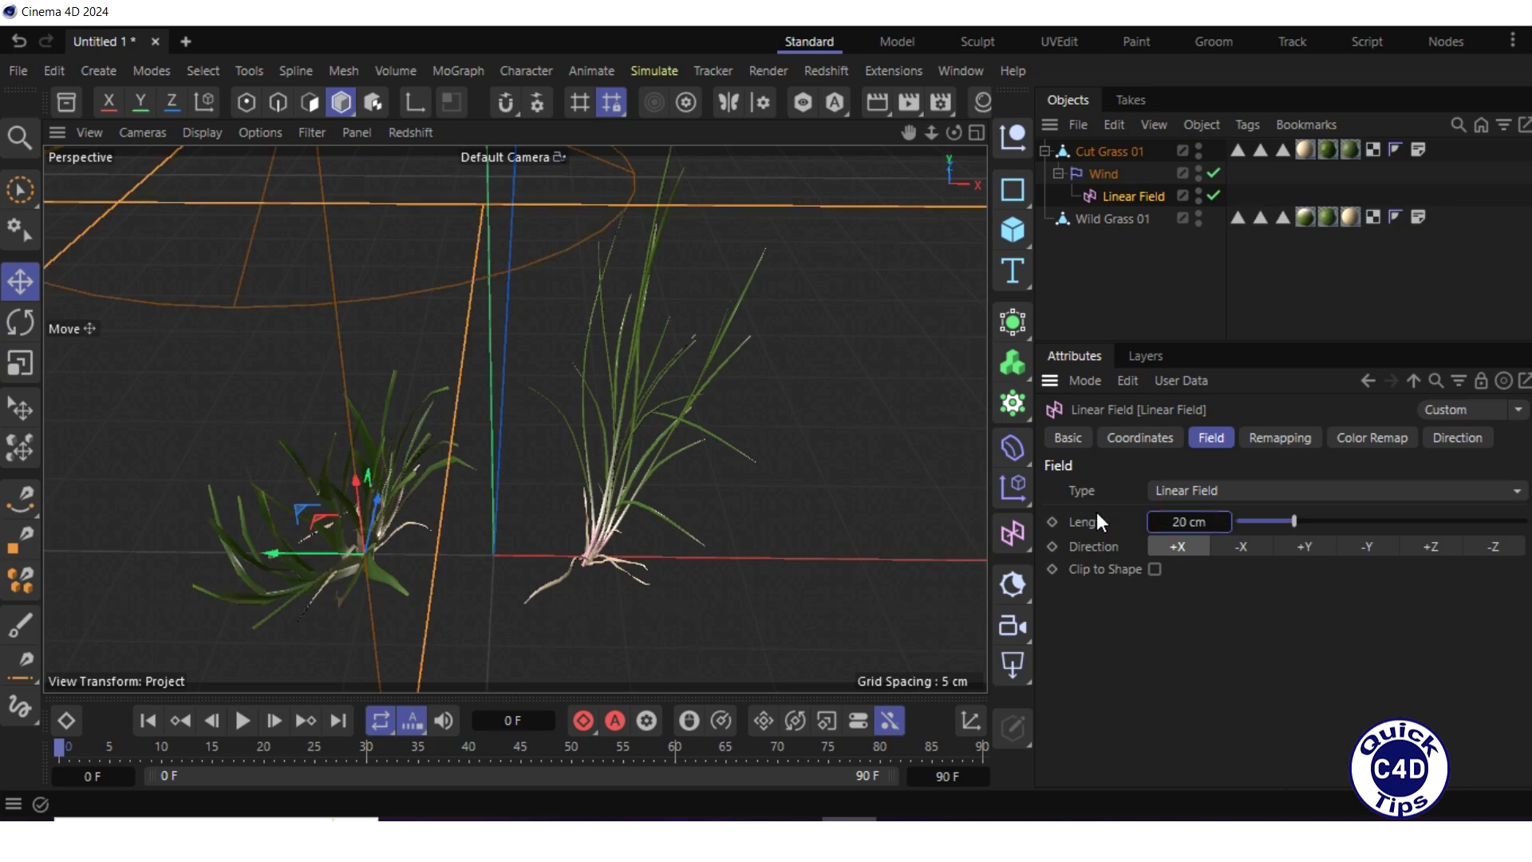
In a full-size Front view, raise the Linear Field along Y to the grass base
click(976, 132)
click(977, 421)
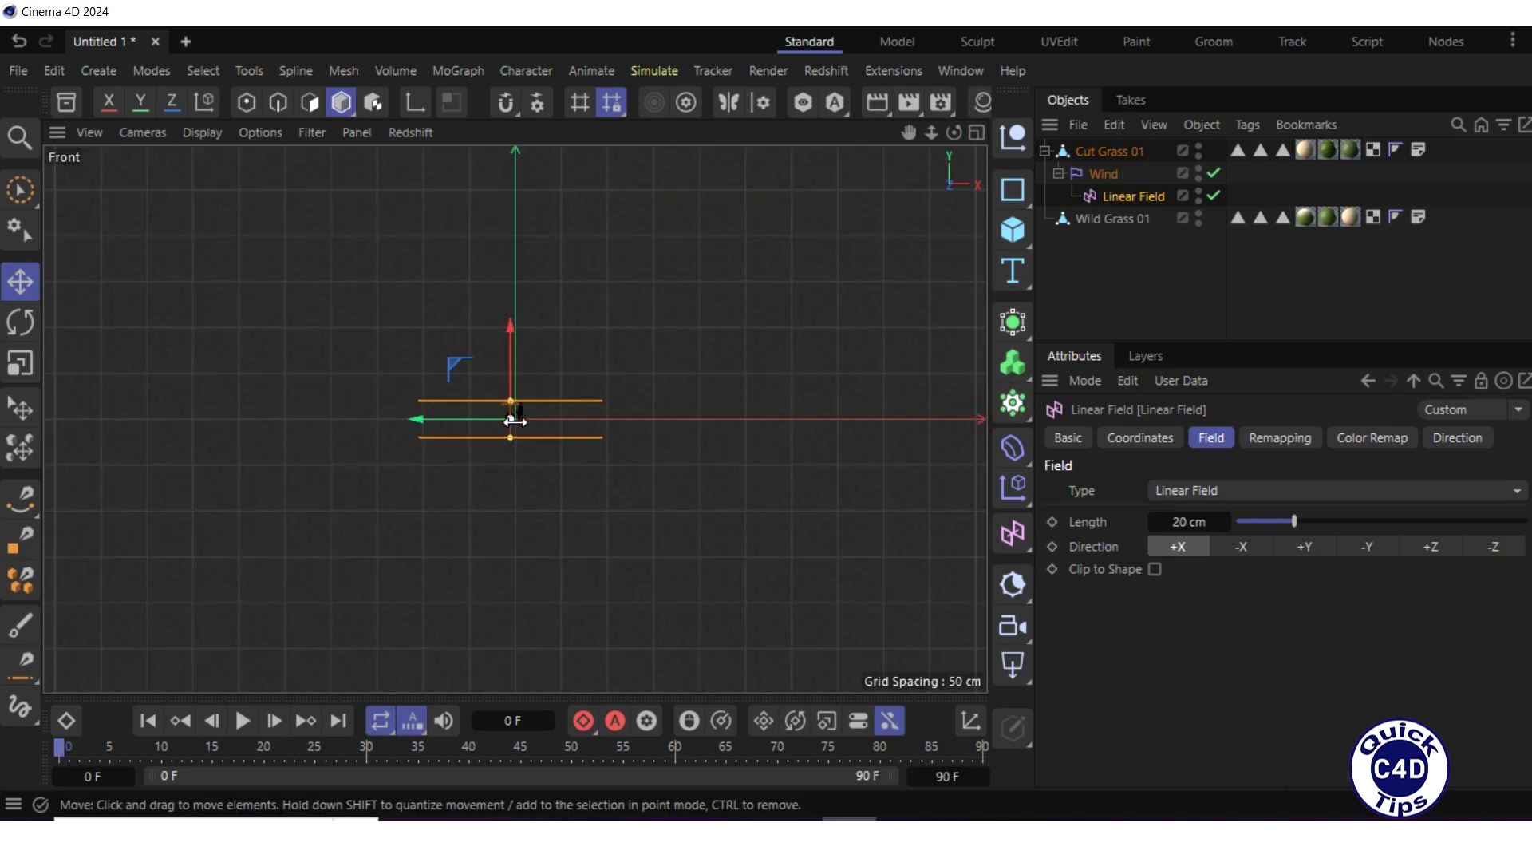
scroll(510, 418, up, 3)
scroll(505, 418, up, 10)
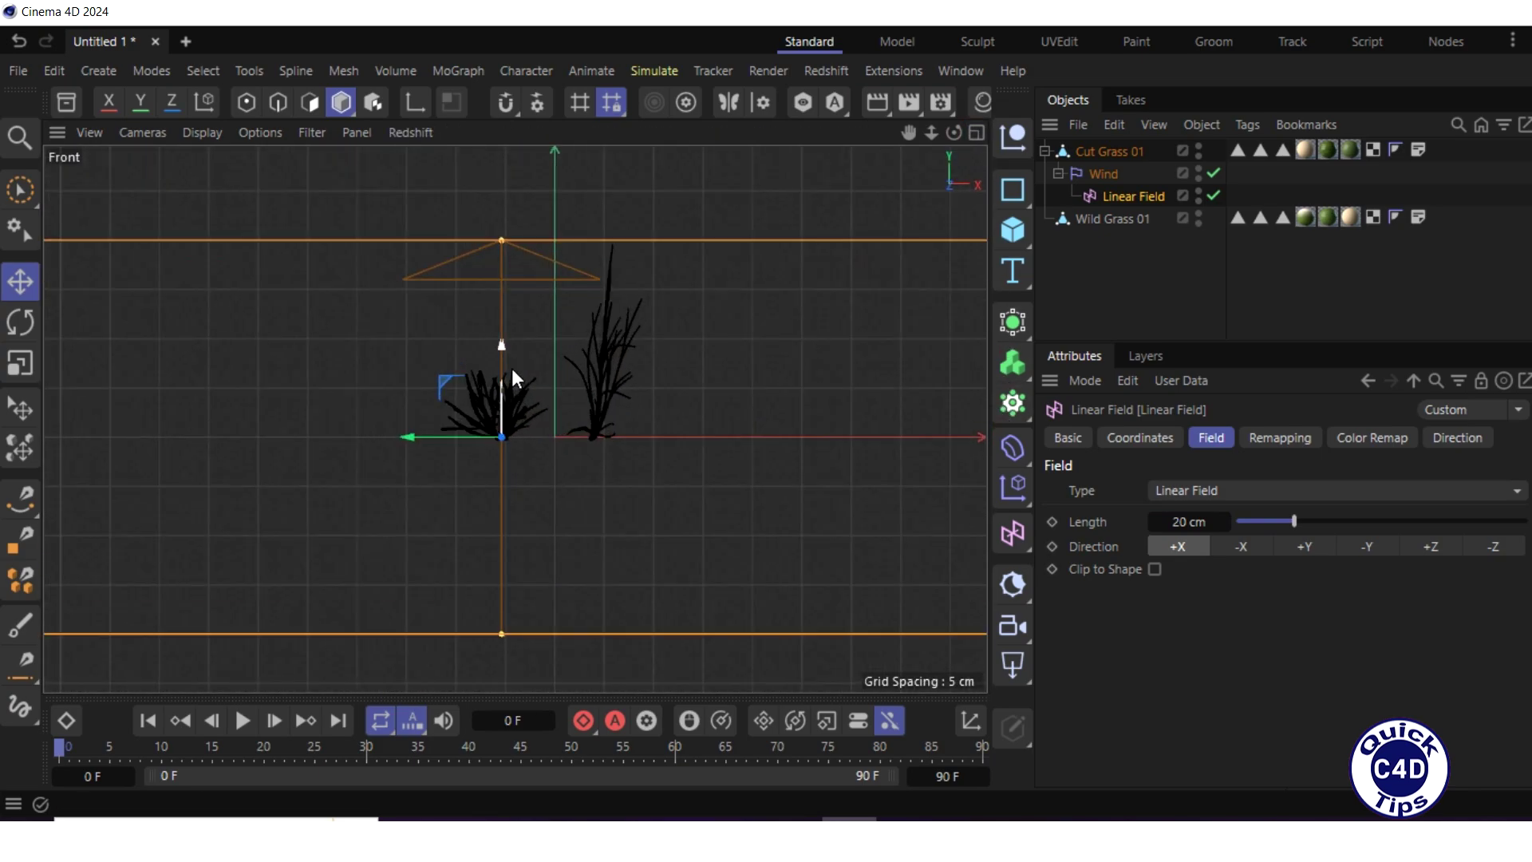
drag(491, 424, 496, 163)
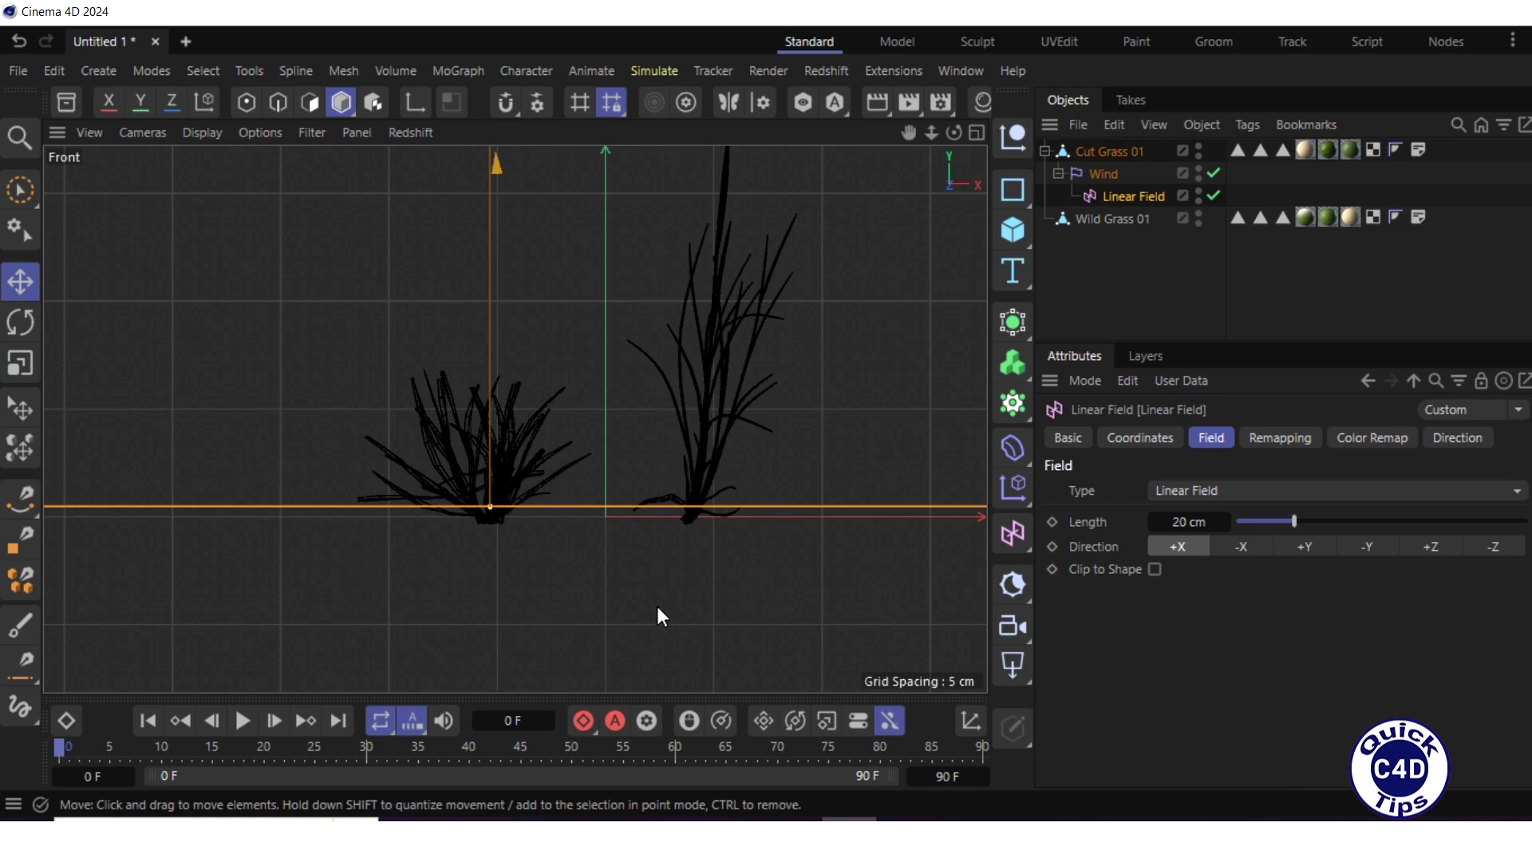
click(975, 132)
click(503, 130)
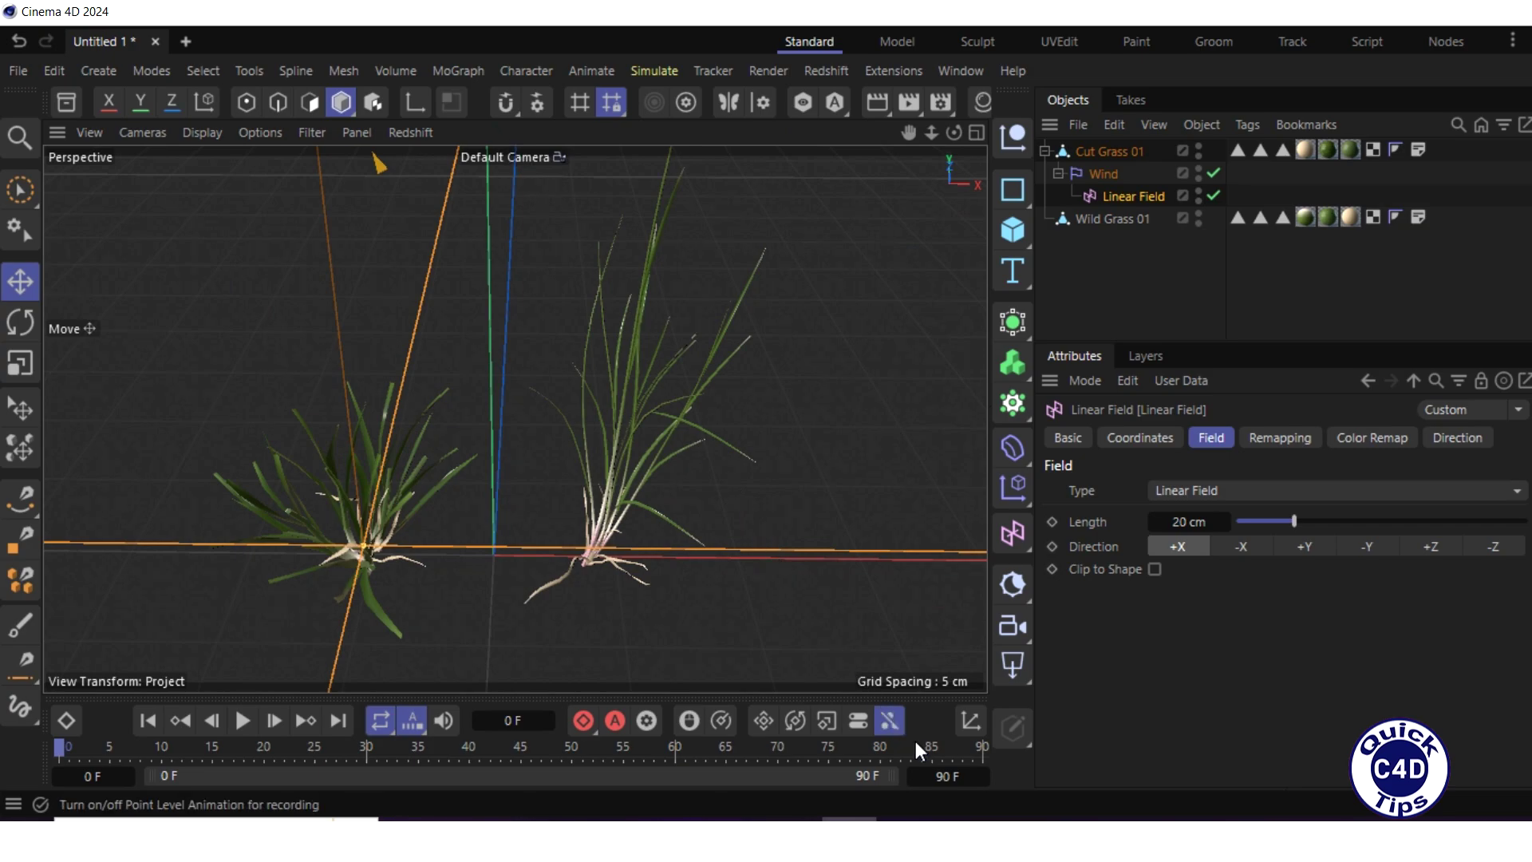
click(937, 774)
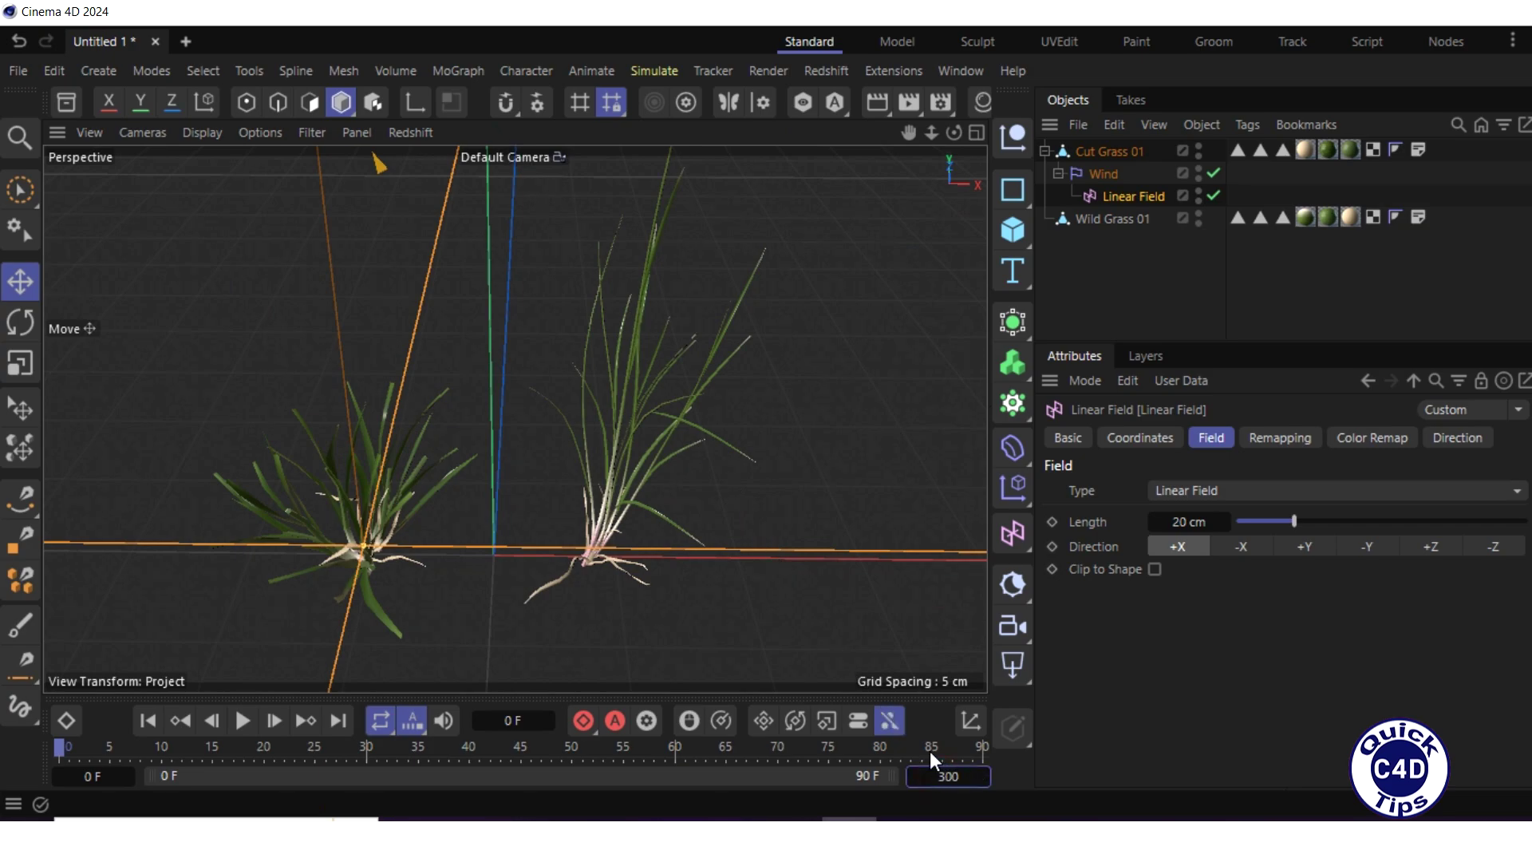
key(Return)
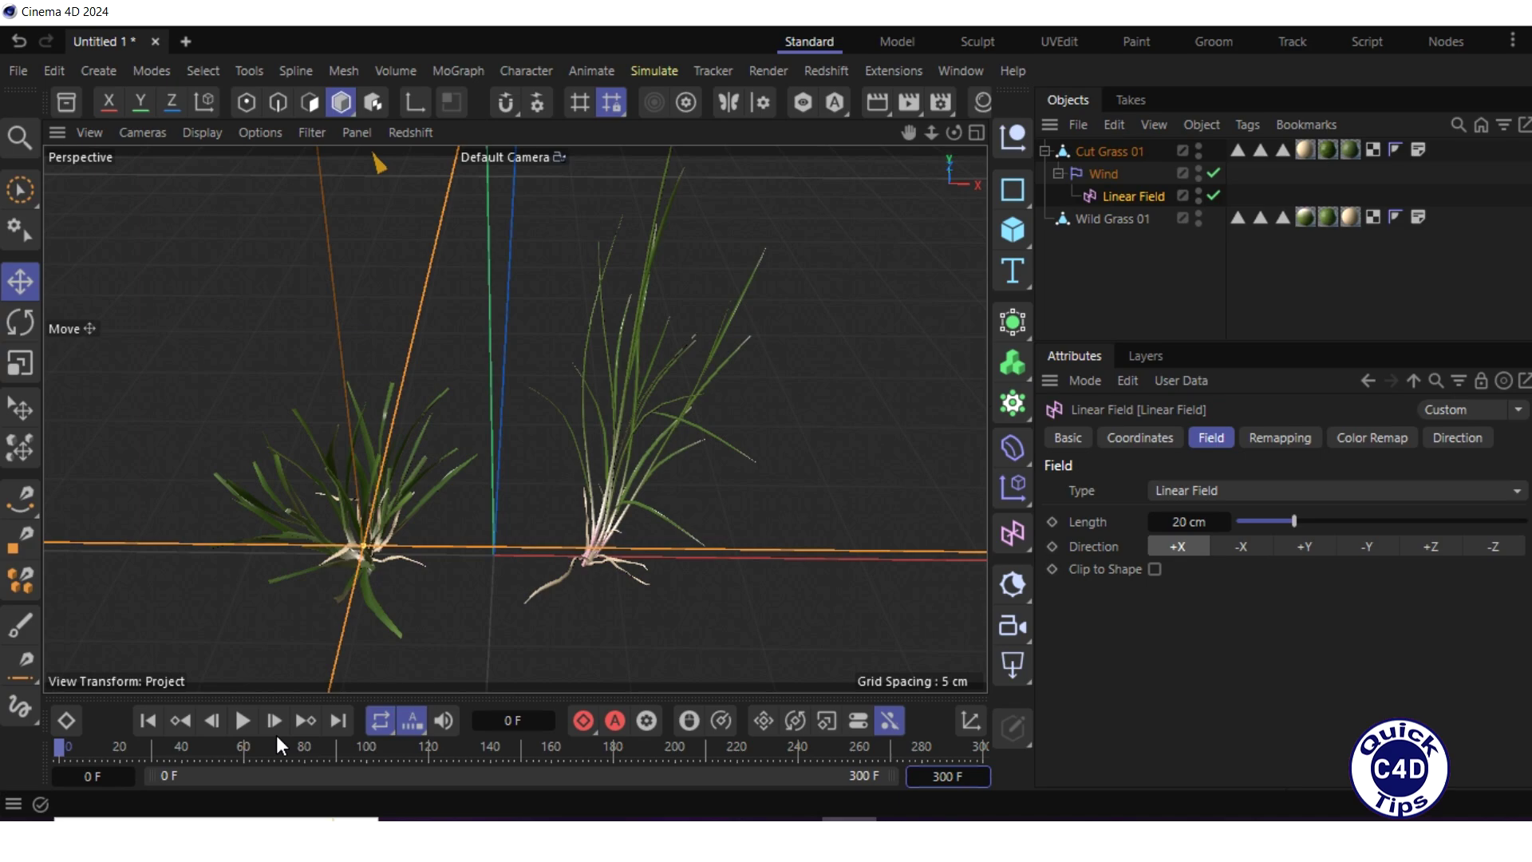
click(243, 721)
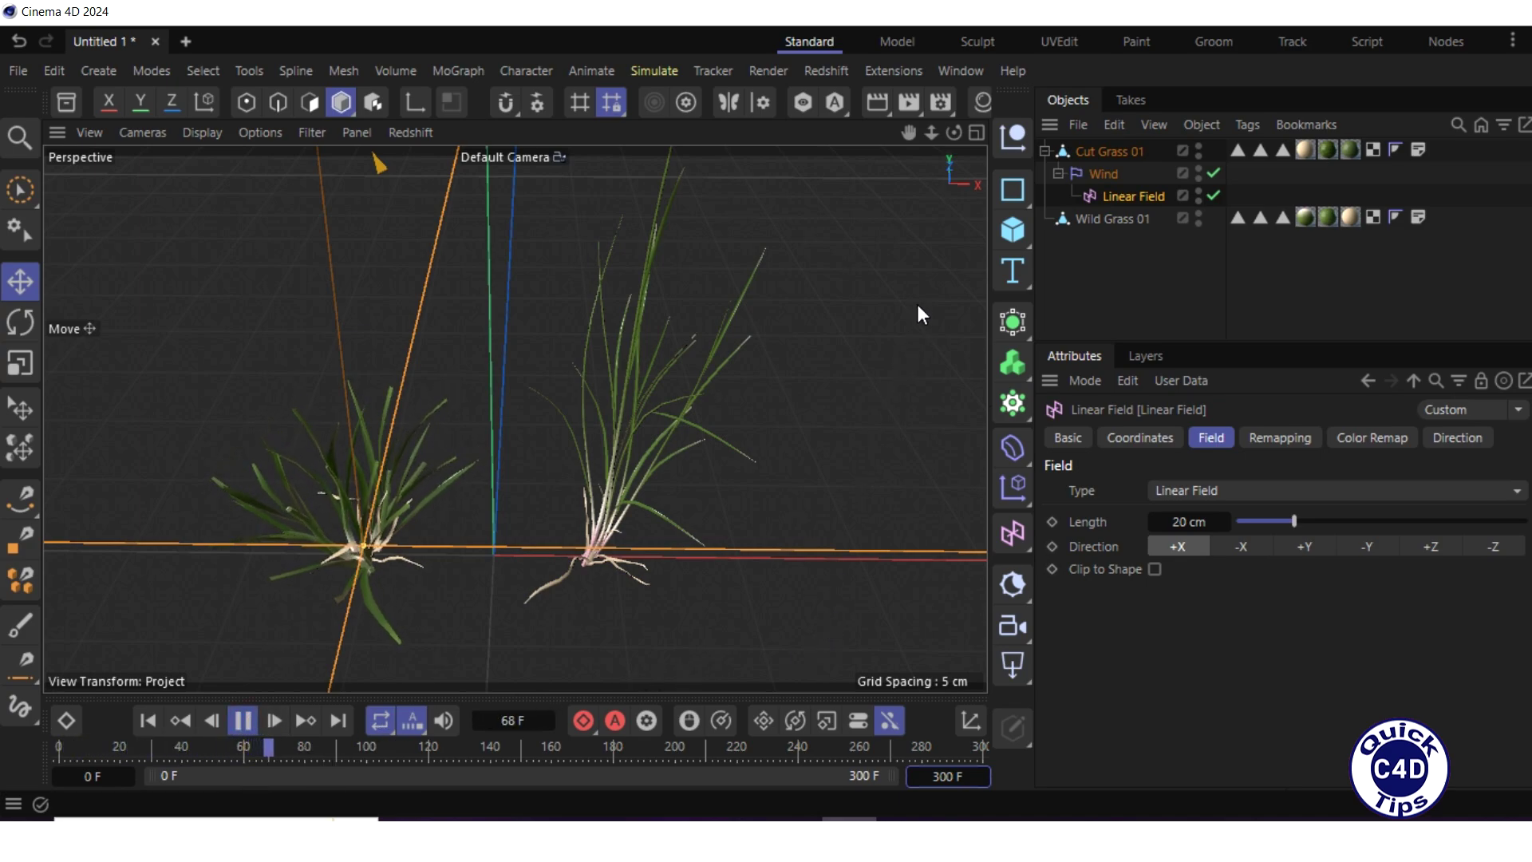
drag(955, 134, 874, 195)
drag(514, 418, 514, 418)
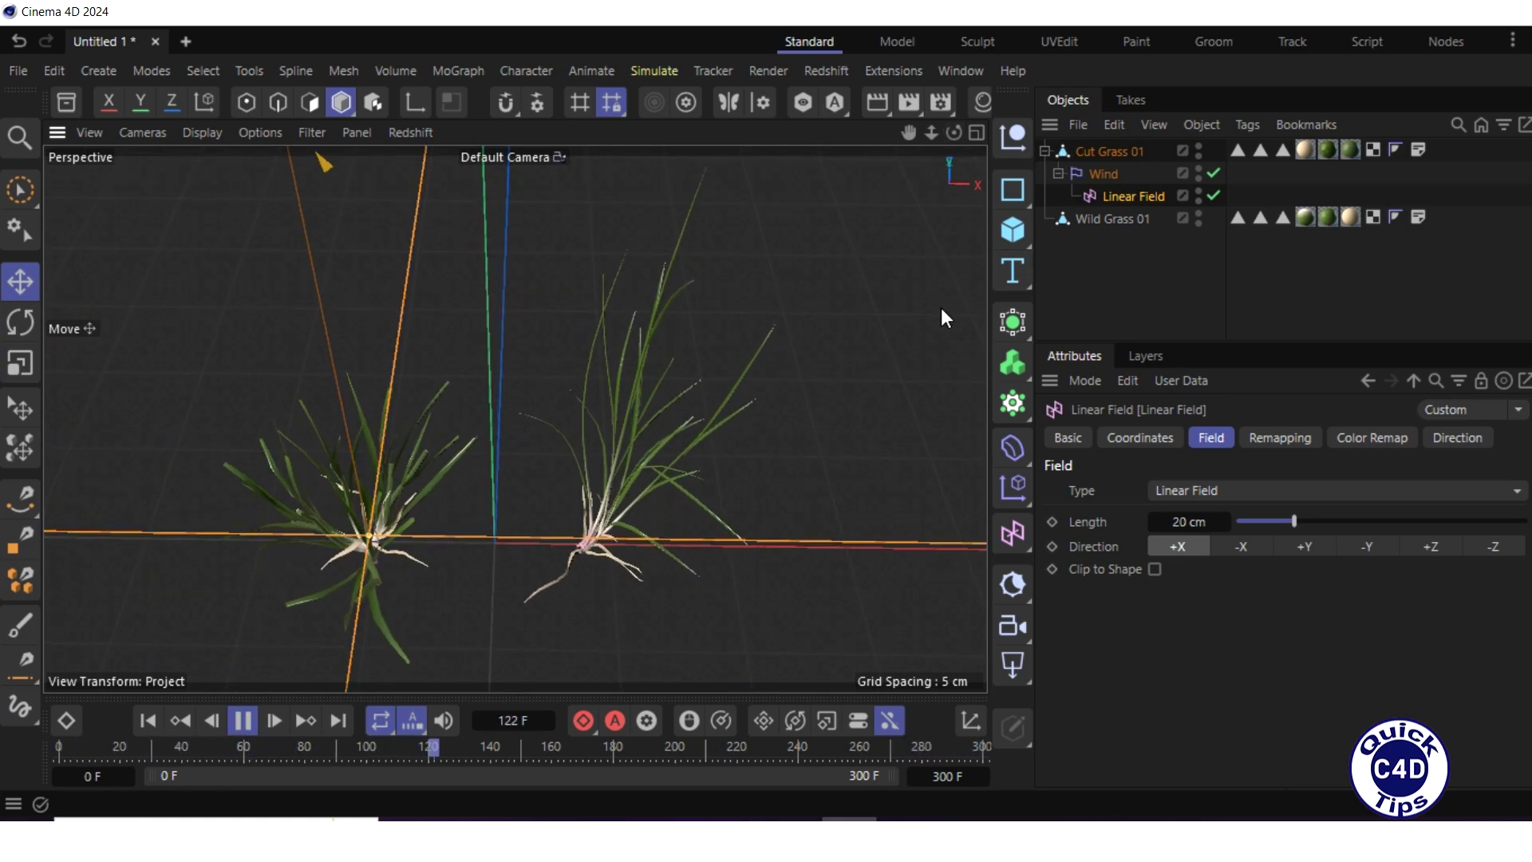
Copy the Wind deformer with its Linear Field under Wild Grass 01 and reset its transform
click(1104, 174)
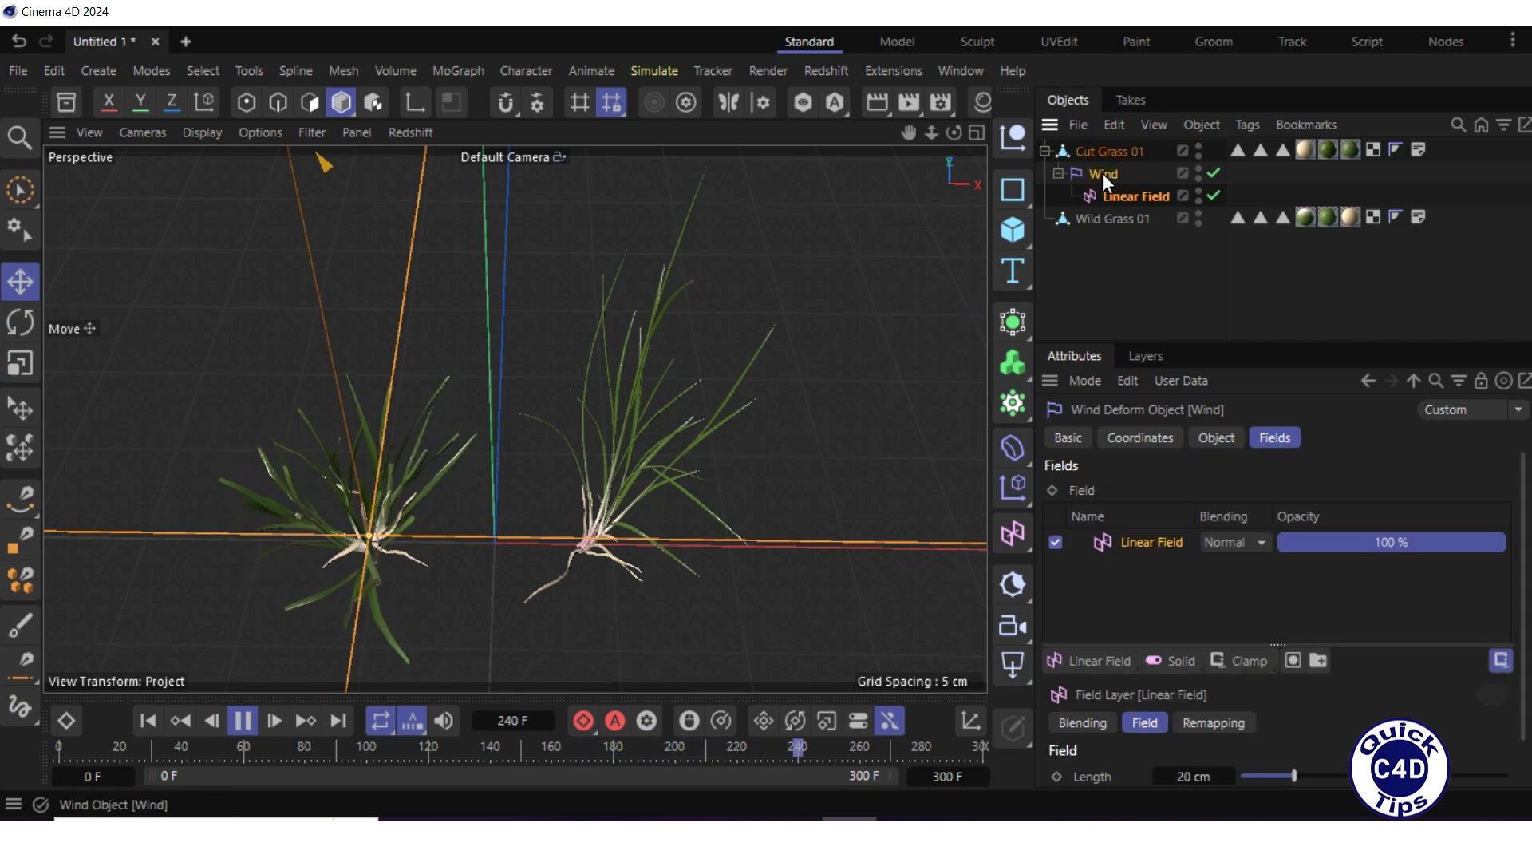
drag(1102, 177, 1102, 214)
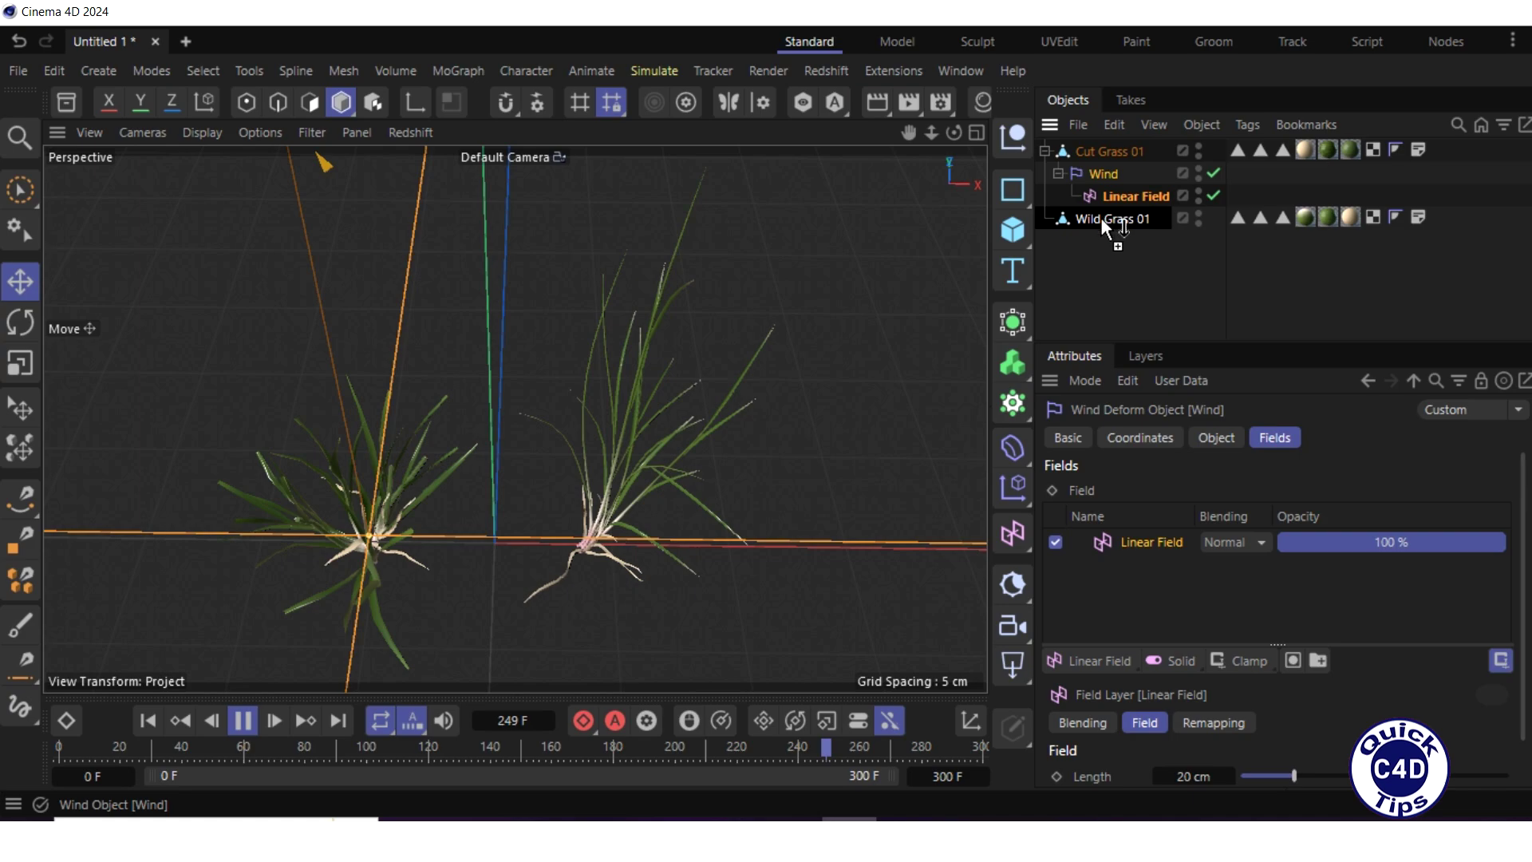
ctrl+drag(1100, 217, 1101, 219)
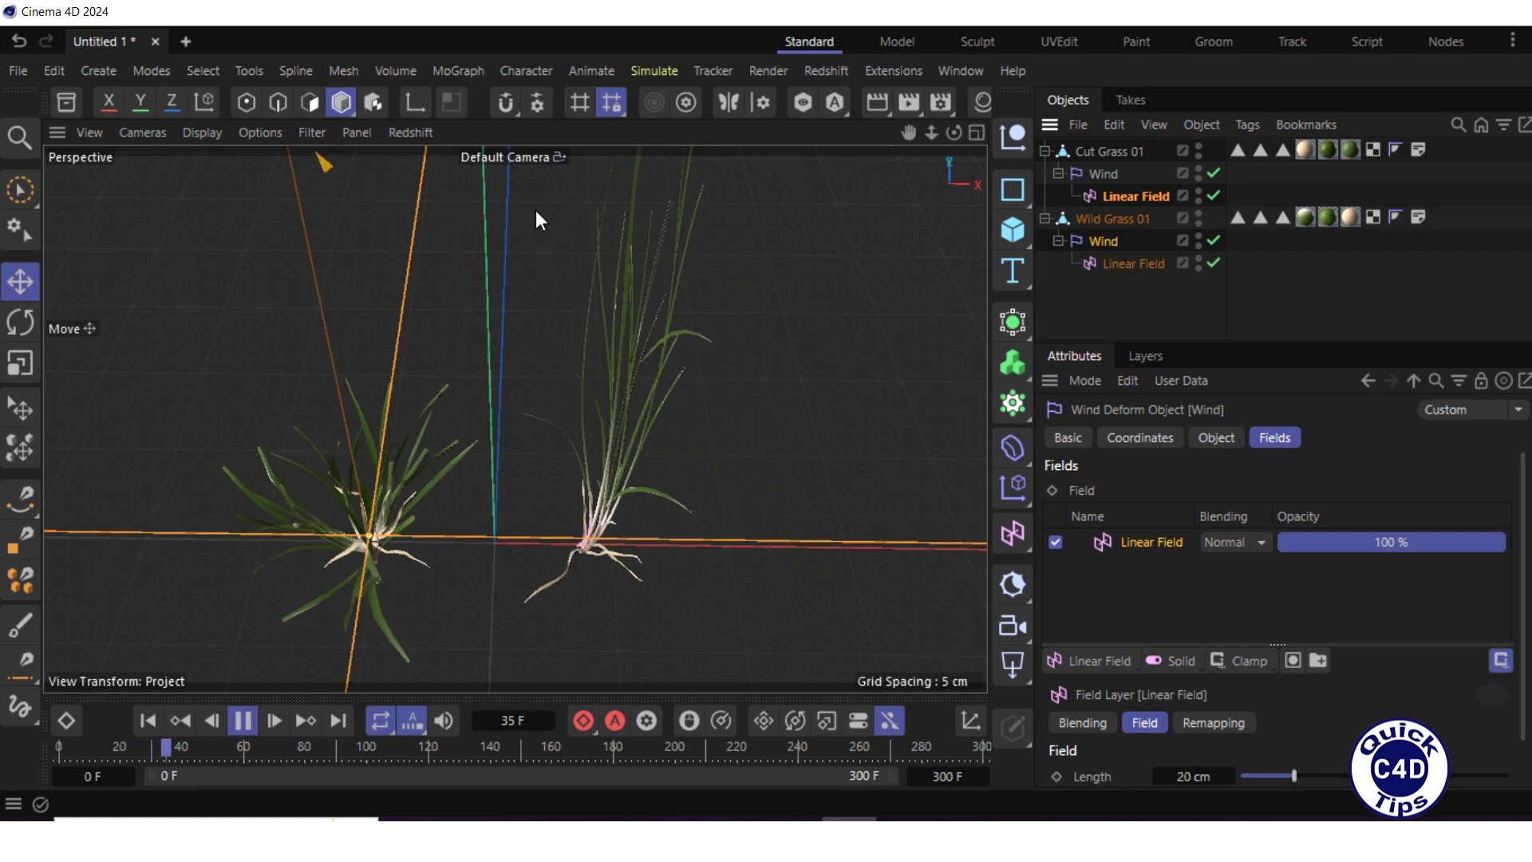
click(250, 70)
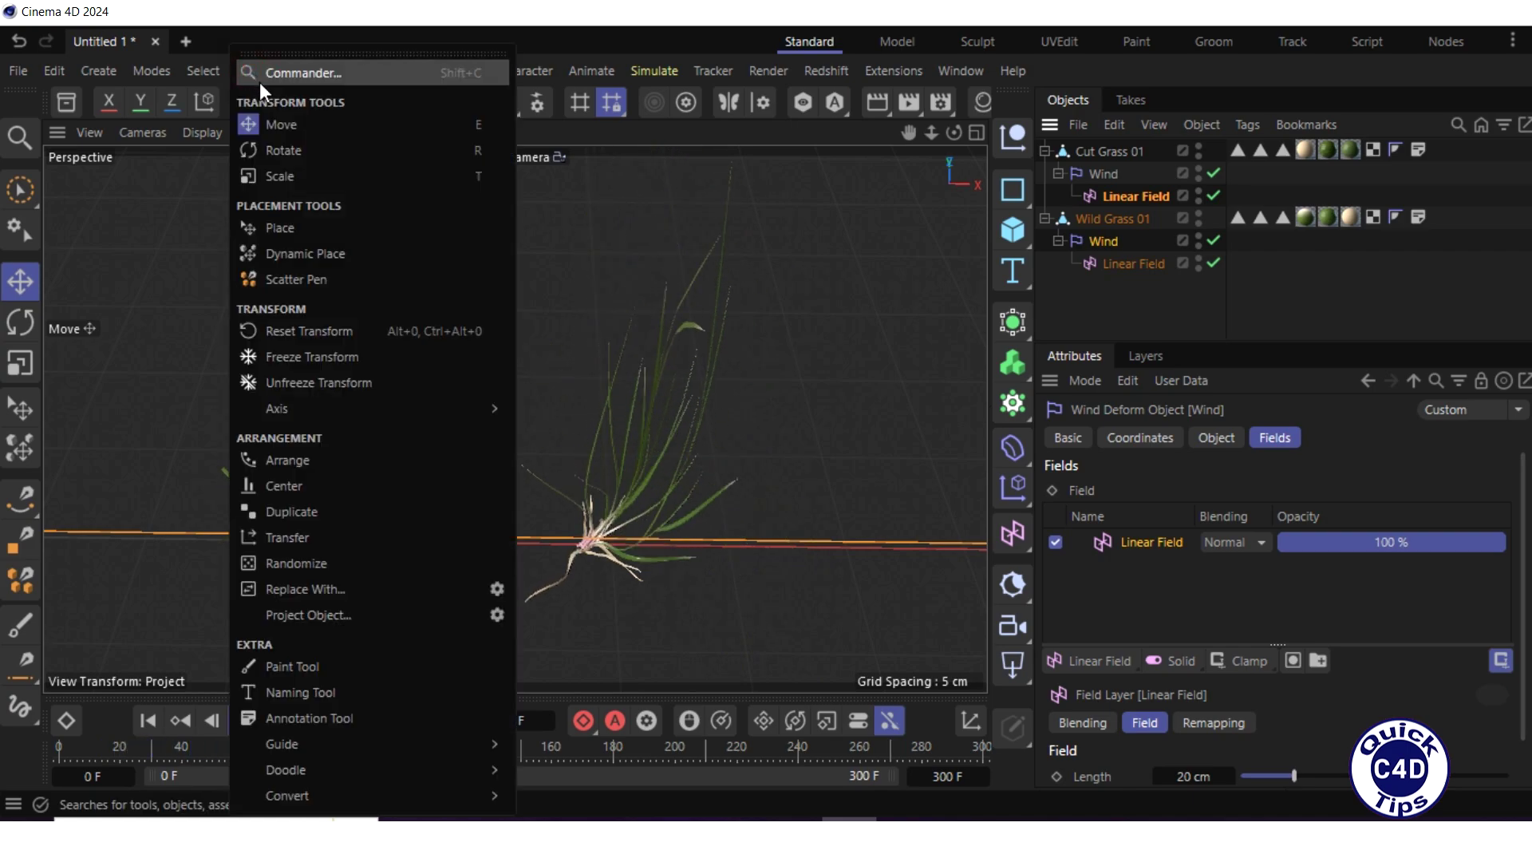
click(300, 329)
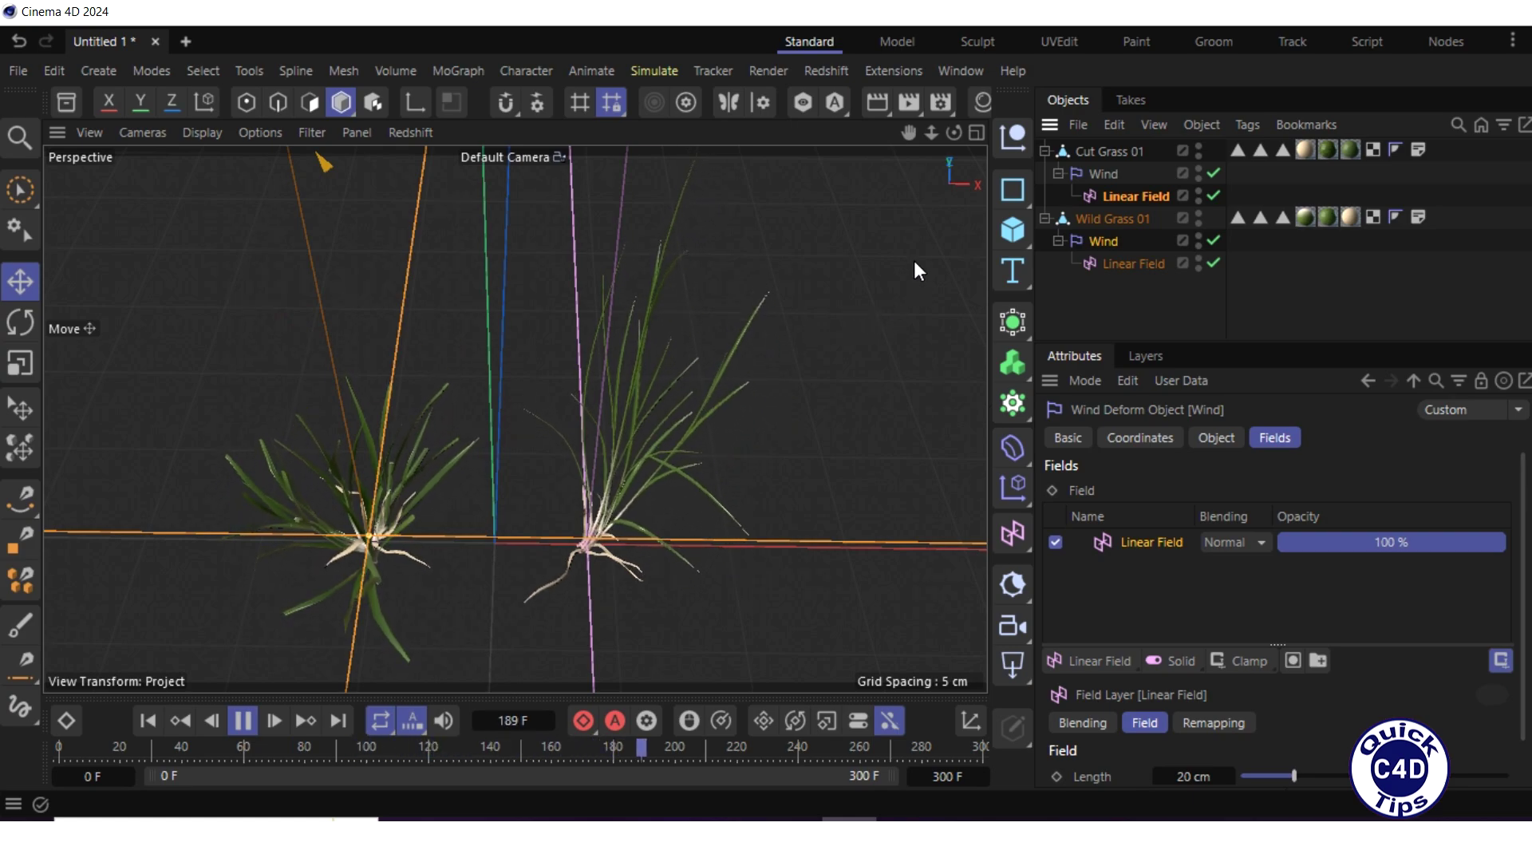
drag(954, 132, 892, 185)
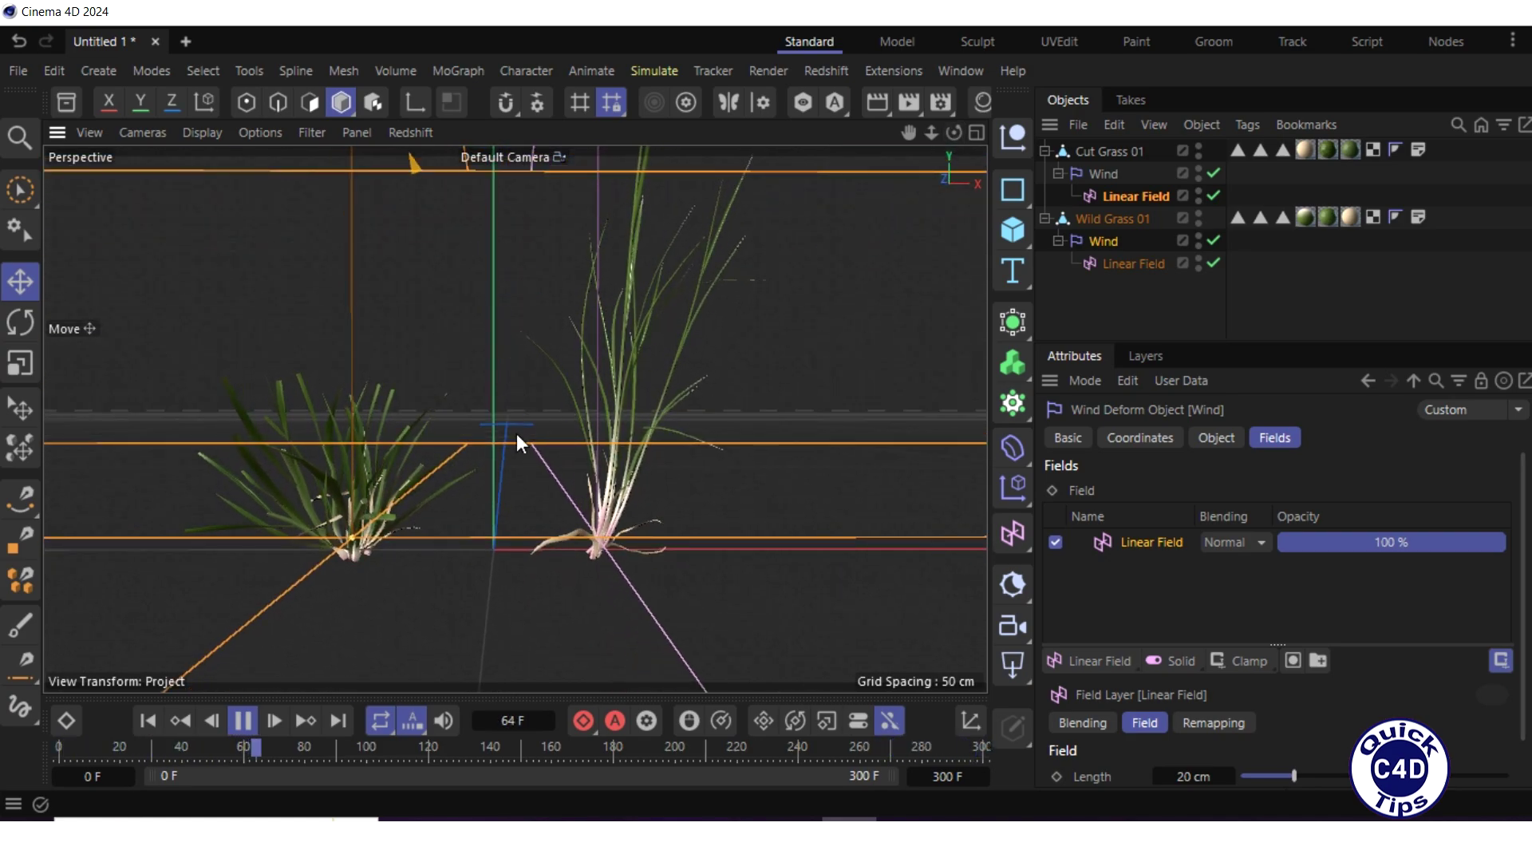
Stop playback and rewind the timeline to frame 0
click(242, 721)
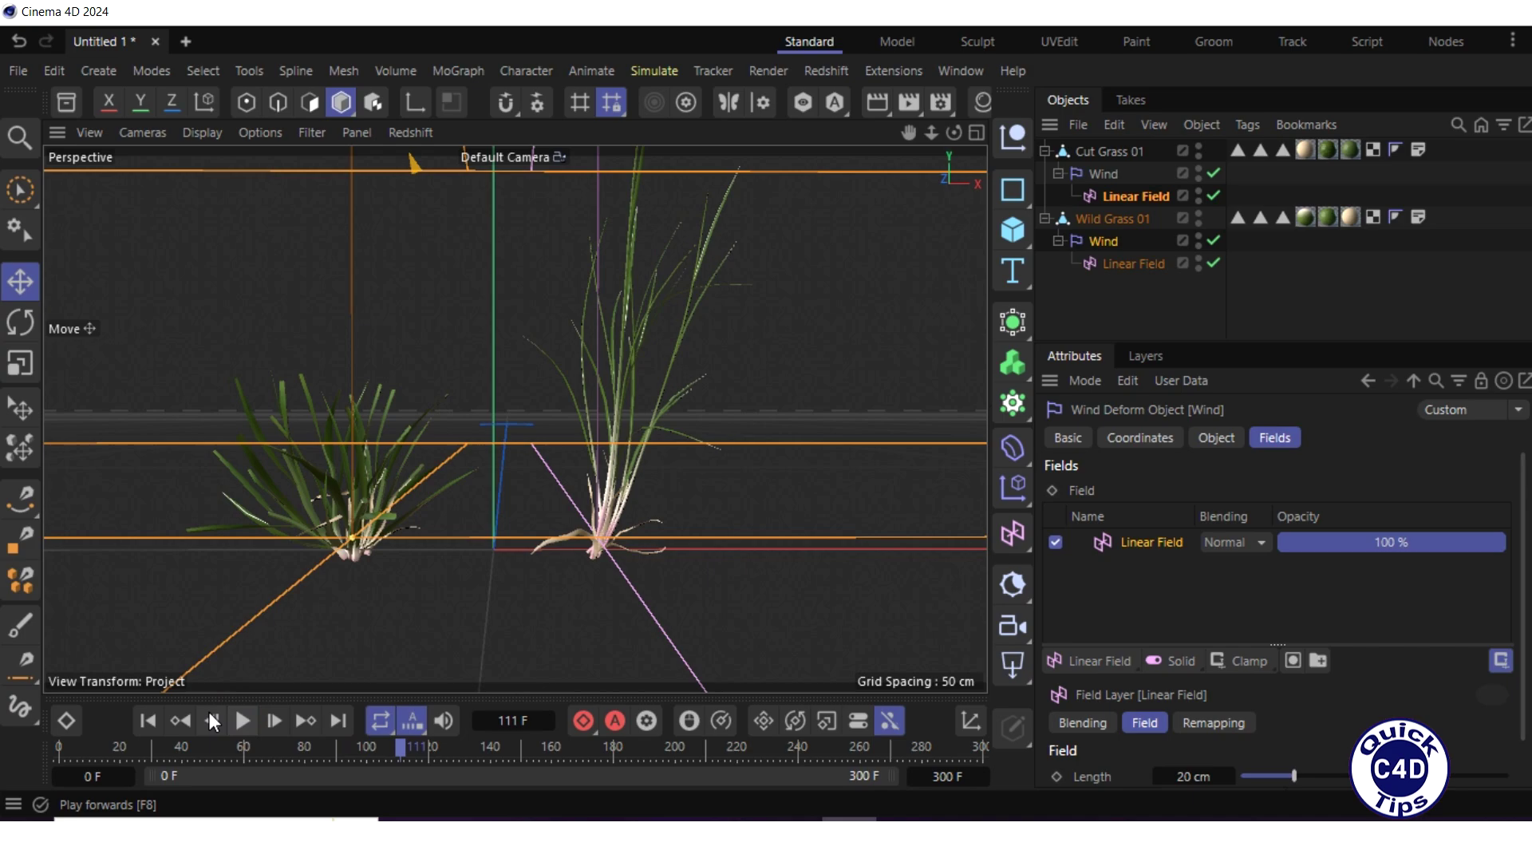
click(146, 721)
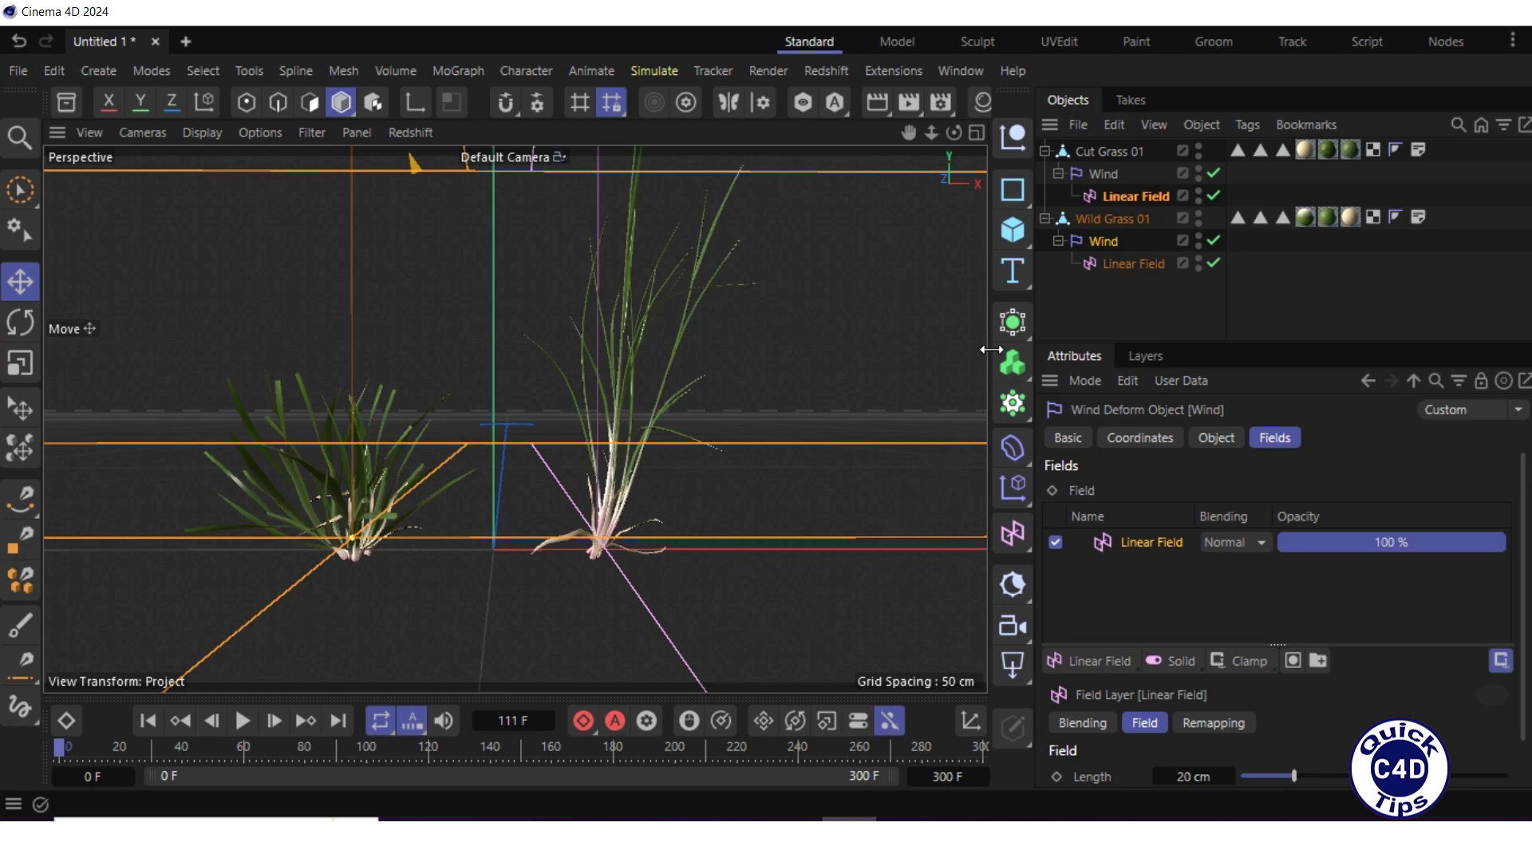
Collapse both grass hierarchies and duplicate Cut Grass 01 as Cut Grass 01.1
click(1045, 218)
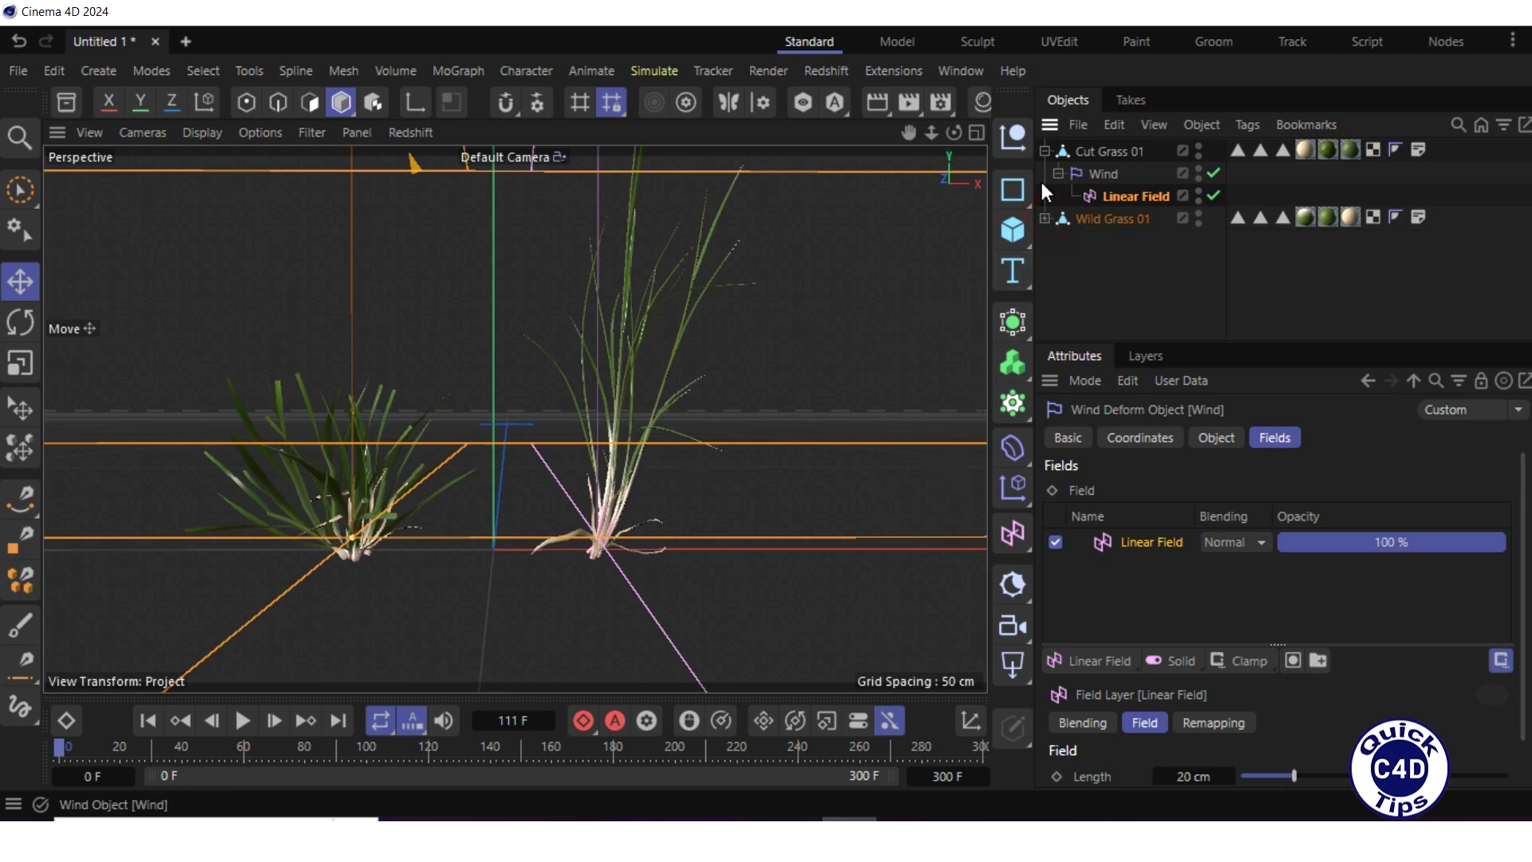
click(1045, 151)
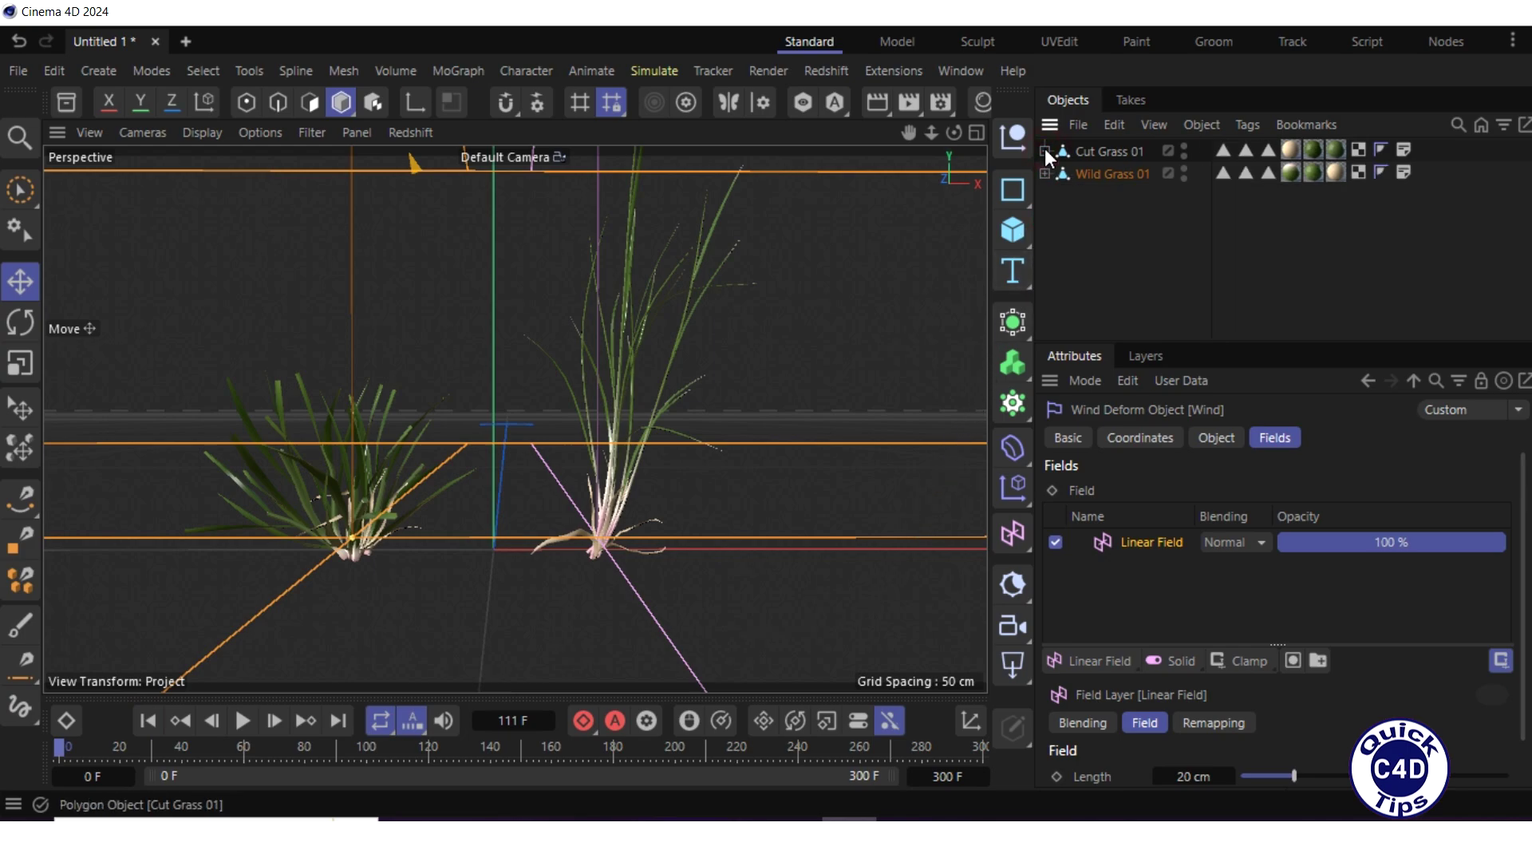
click(1090, 149)
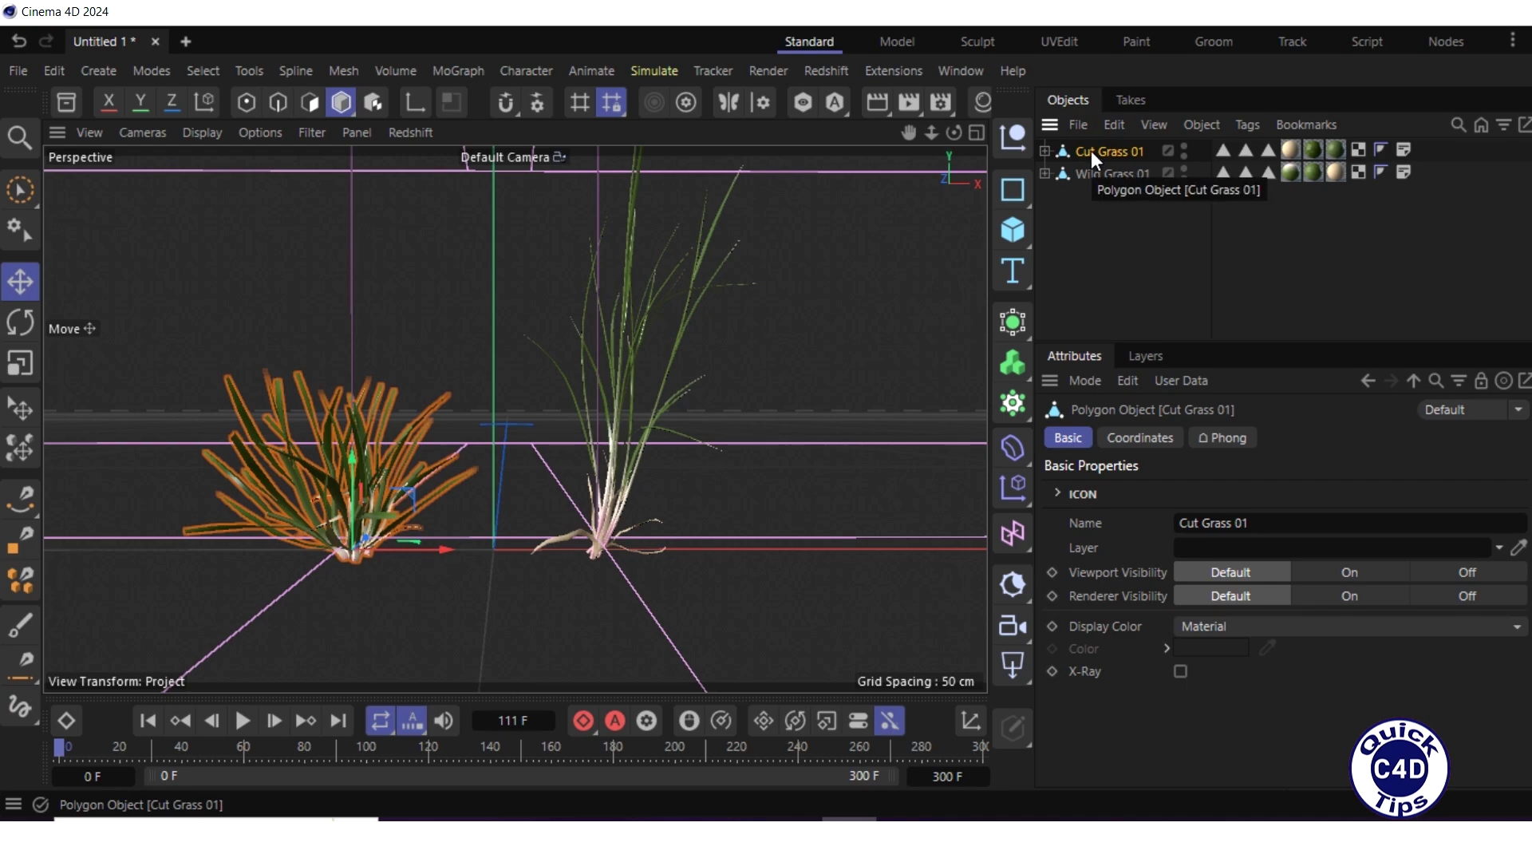
click(1093, 151)
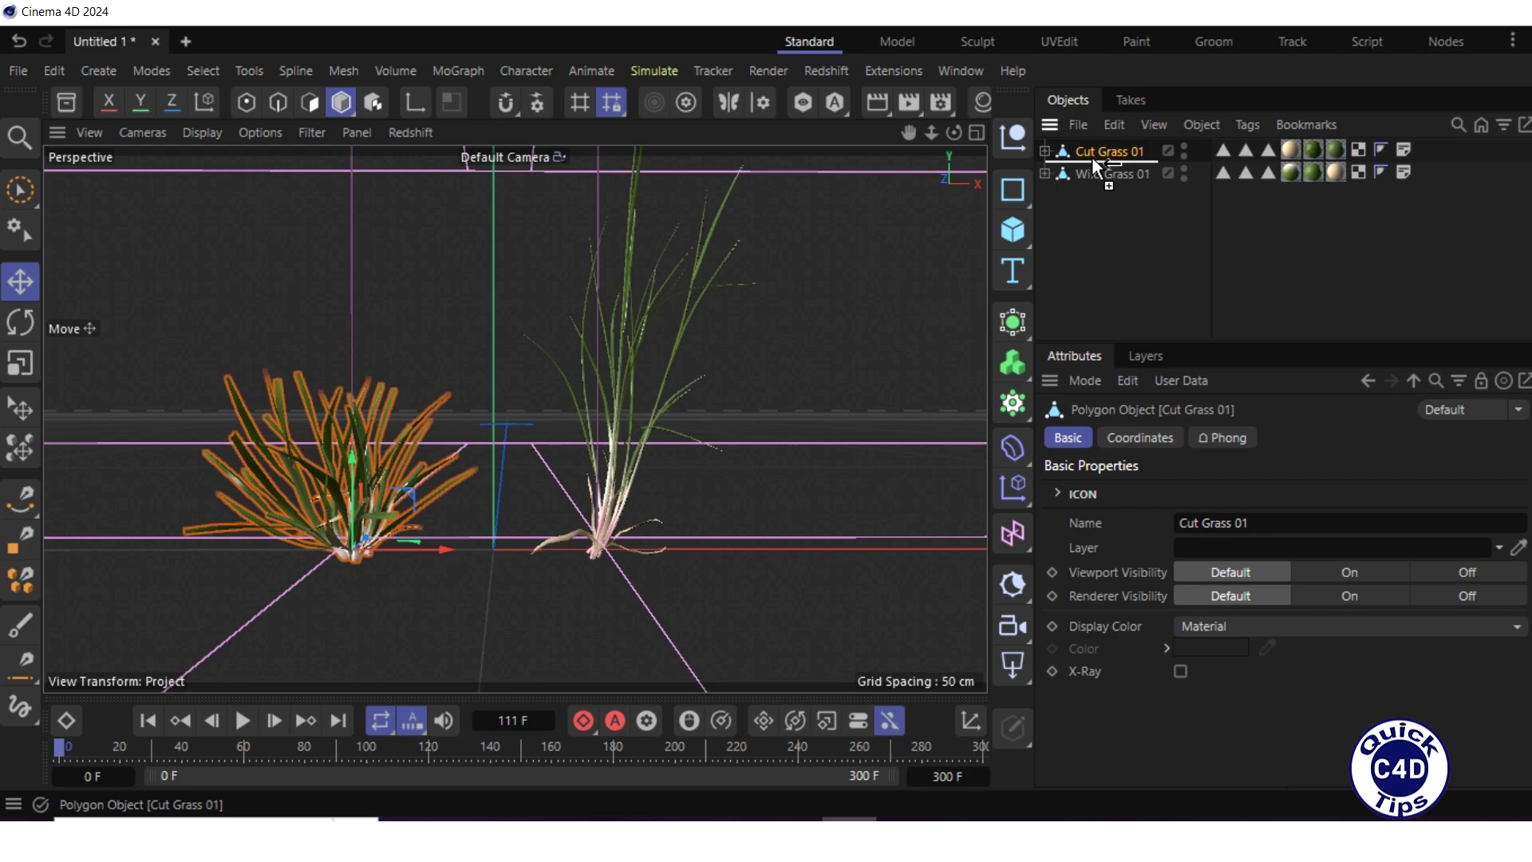
ctrl+drag(1092, 157, 1092, 157)
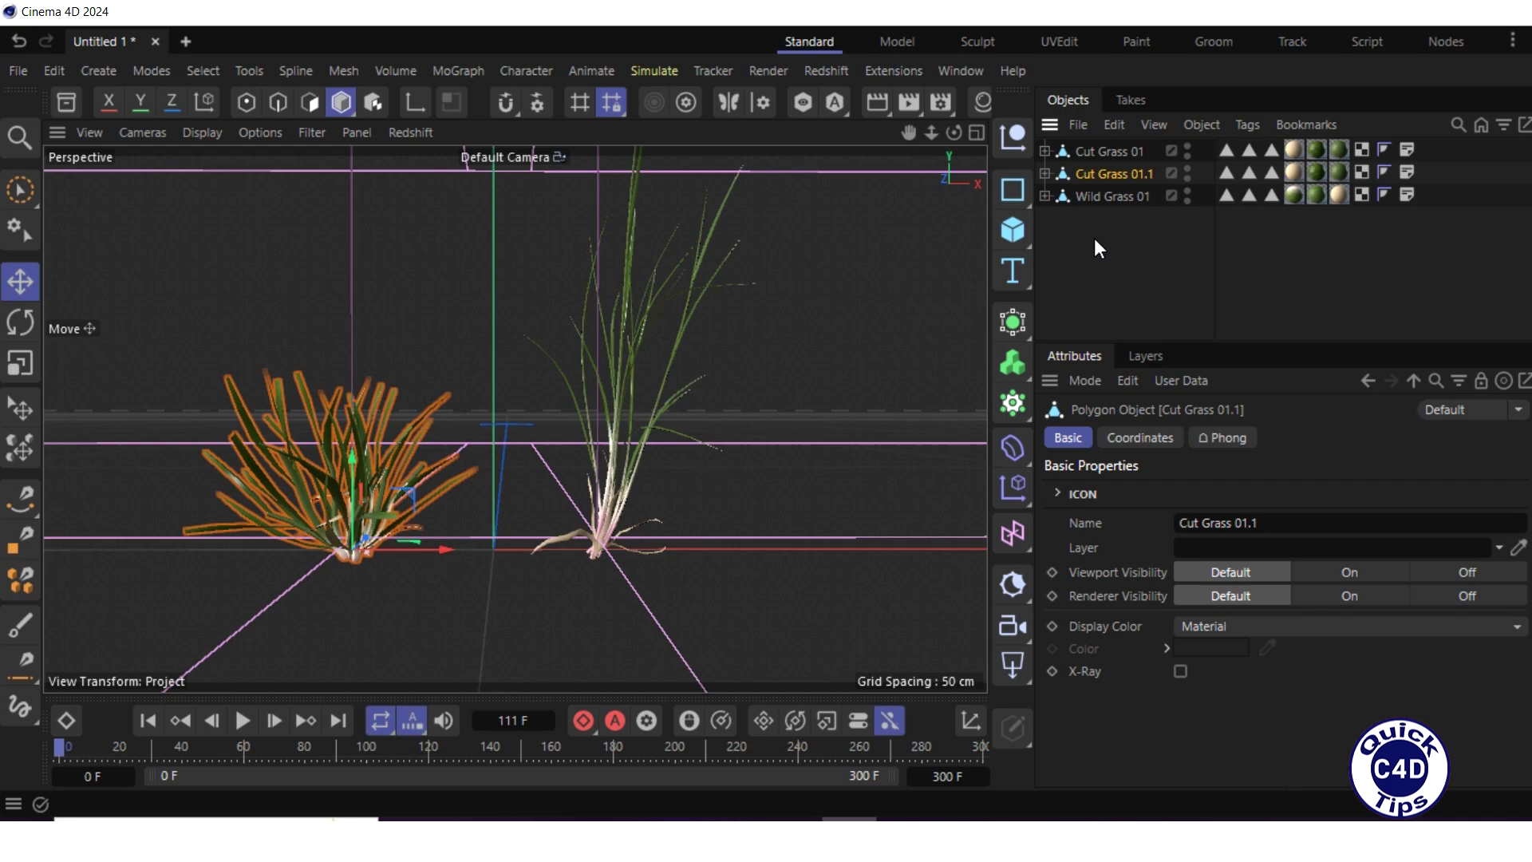
Add a Landscape object sized 600 × 30 × 600 cm, with Size Y set to 30 cm
click(1017, 232)
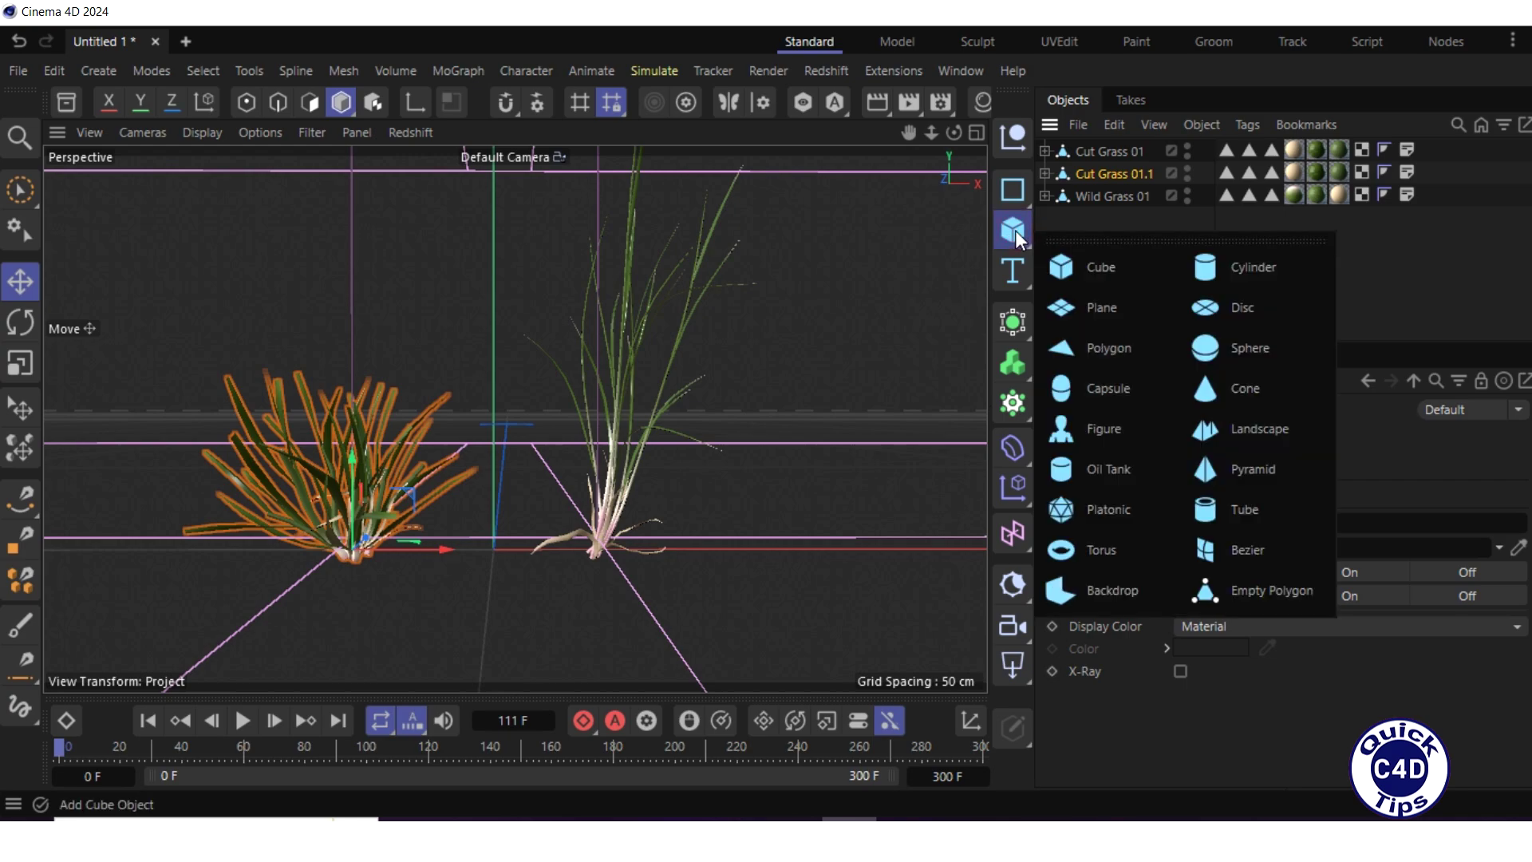
click(1252, 429)
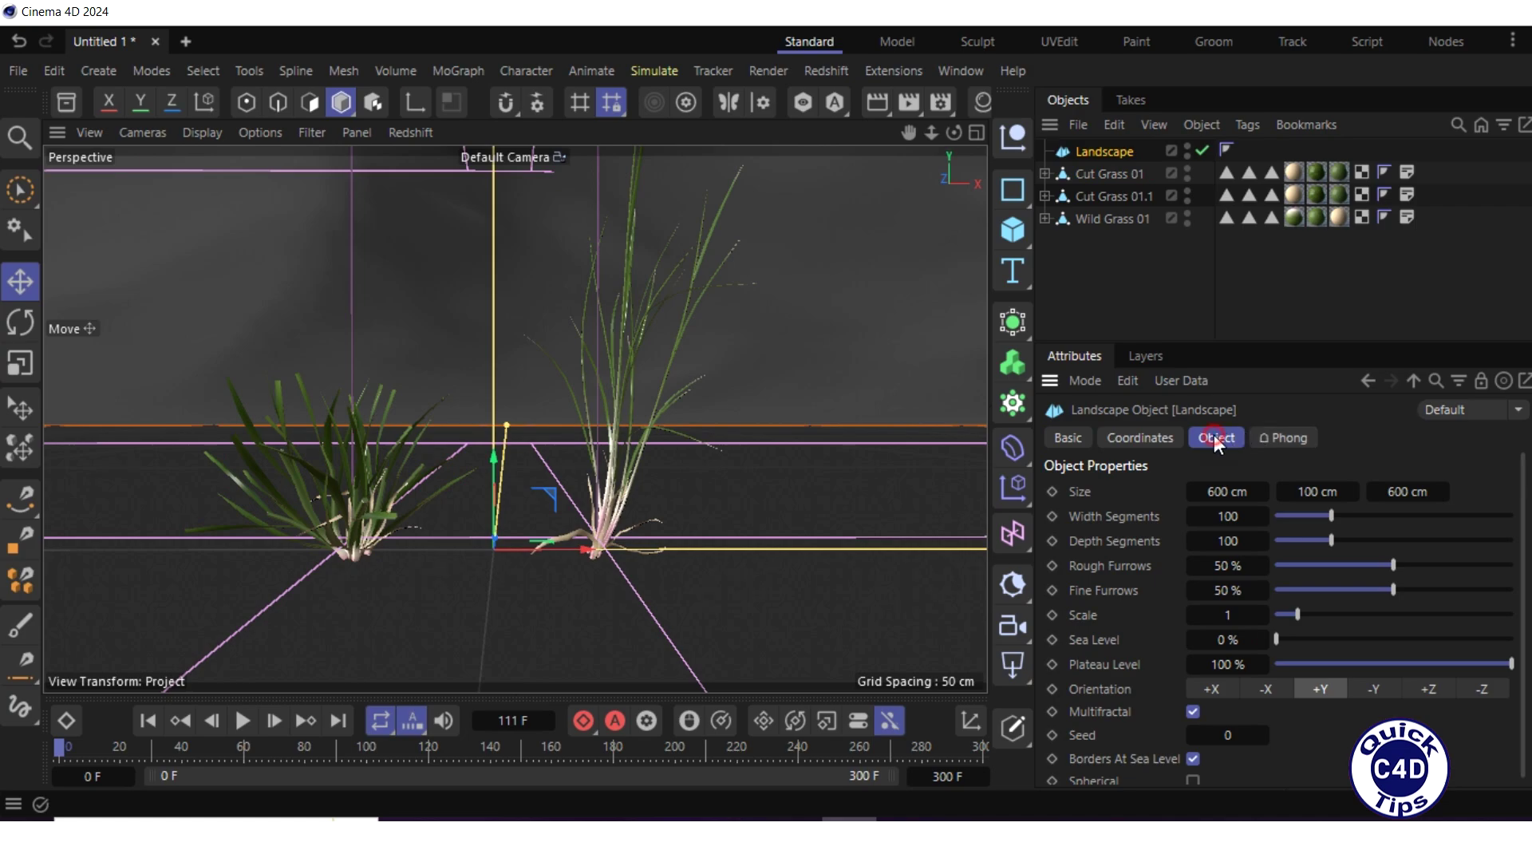
click(1317, 491)
text(30)
key(Return)
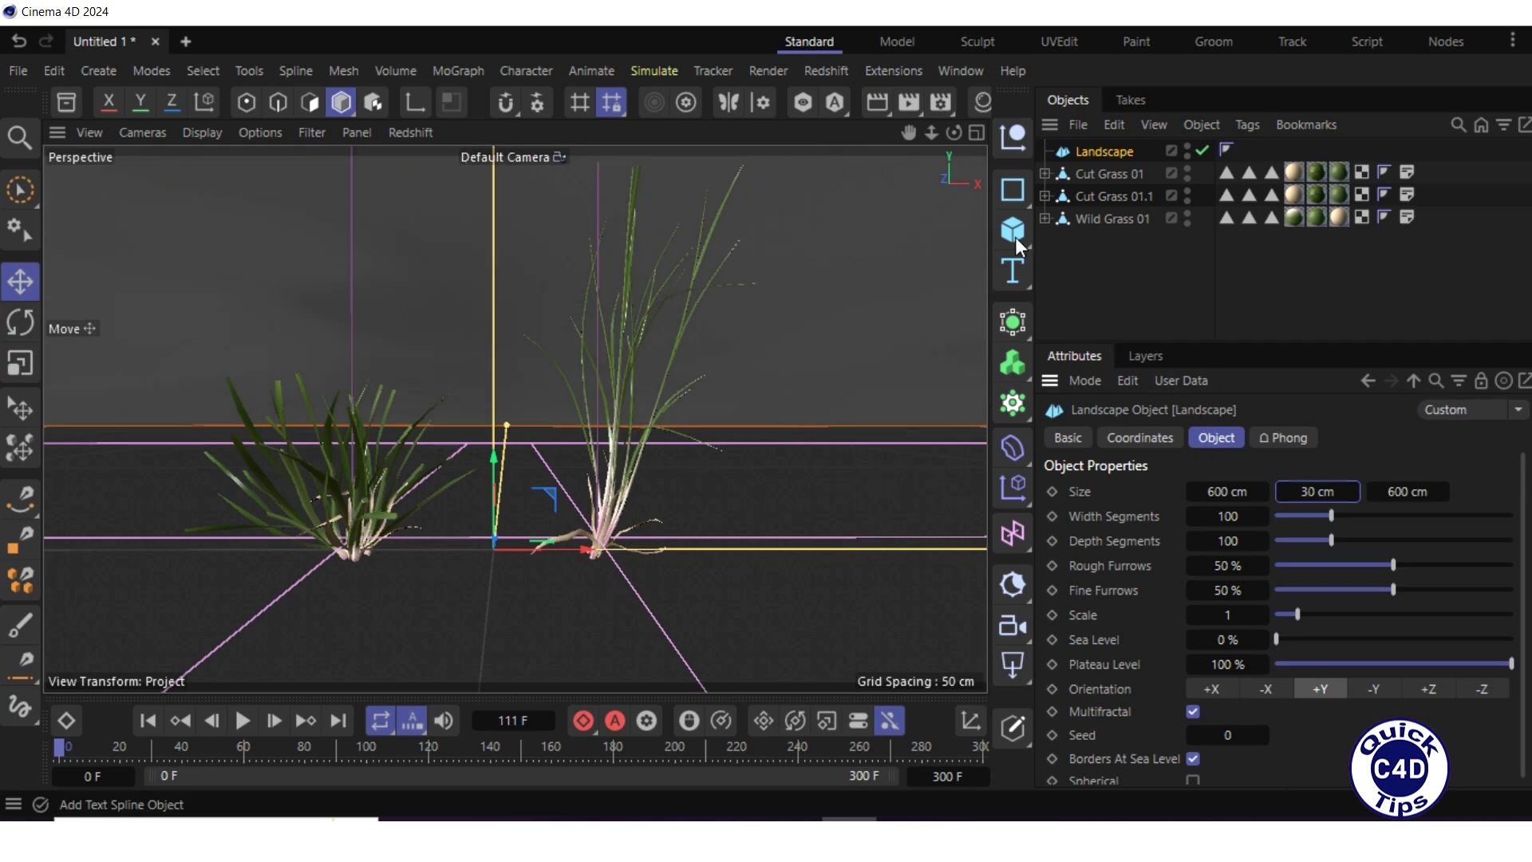
drag(932, 132, 981, 132)
scroll(515, 419, down, 5)
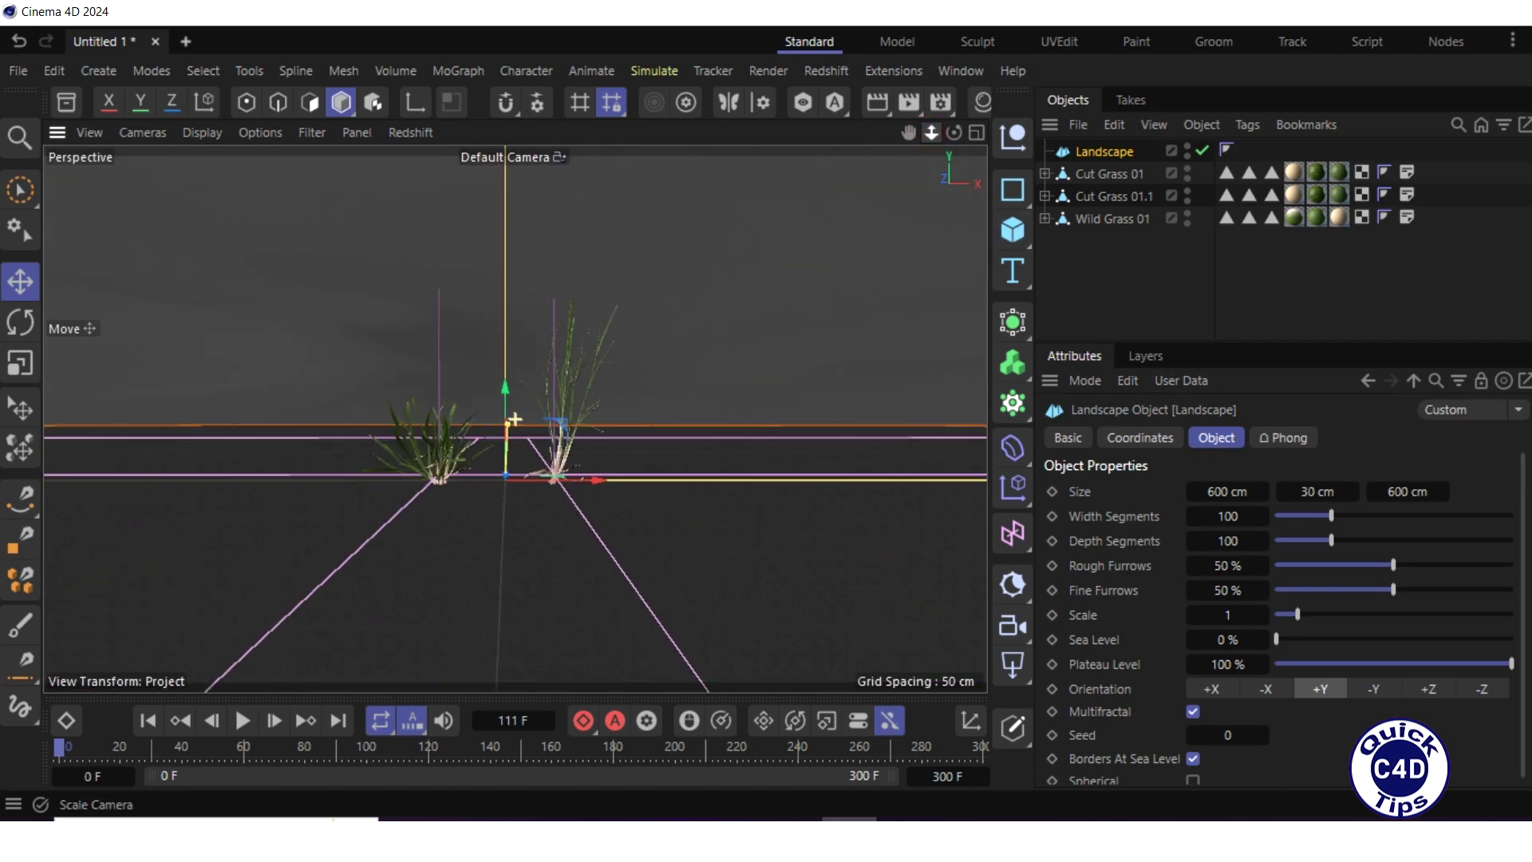
scroll(515, 419, down, 2)
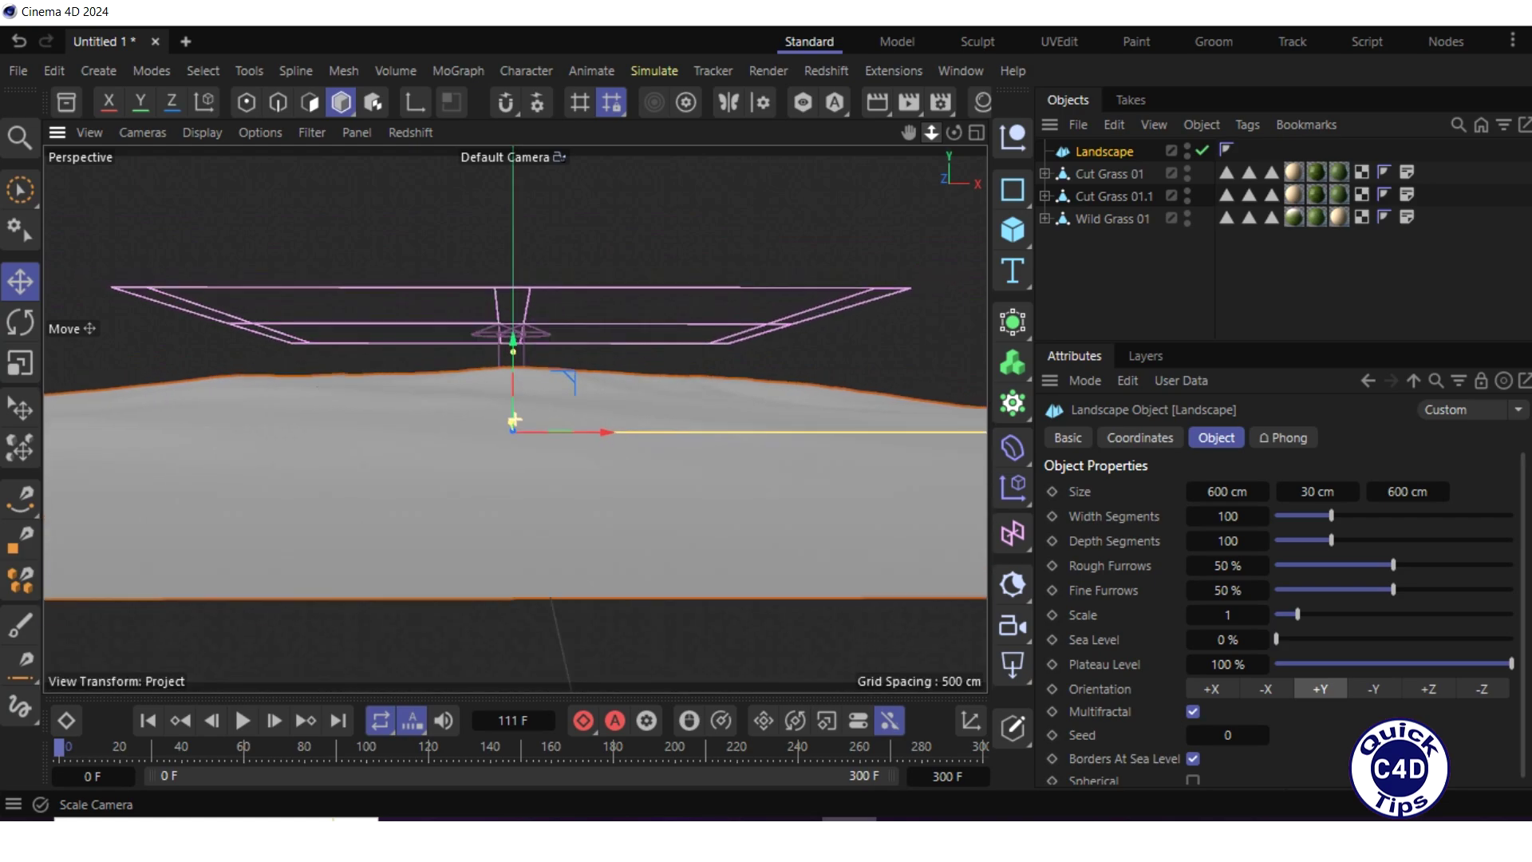
scroll(515, 421, up, 3)
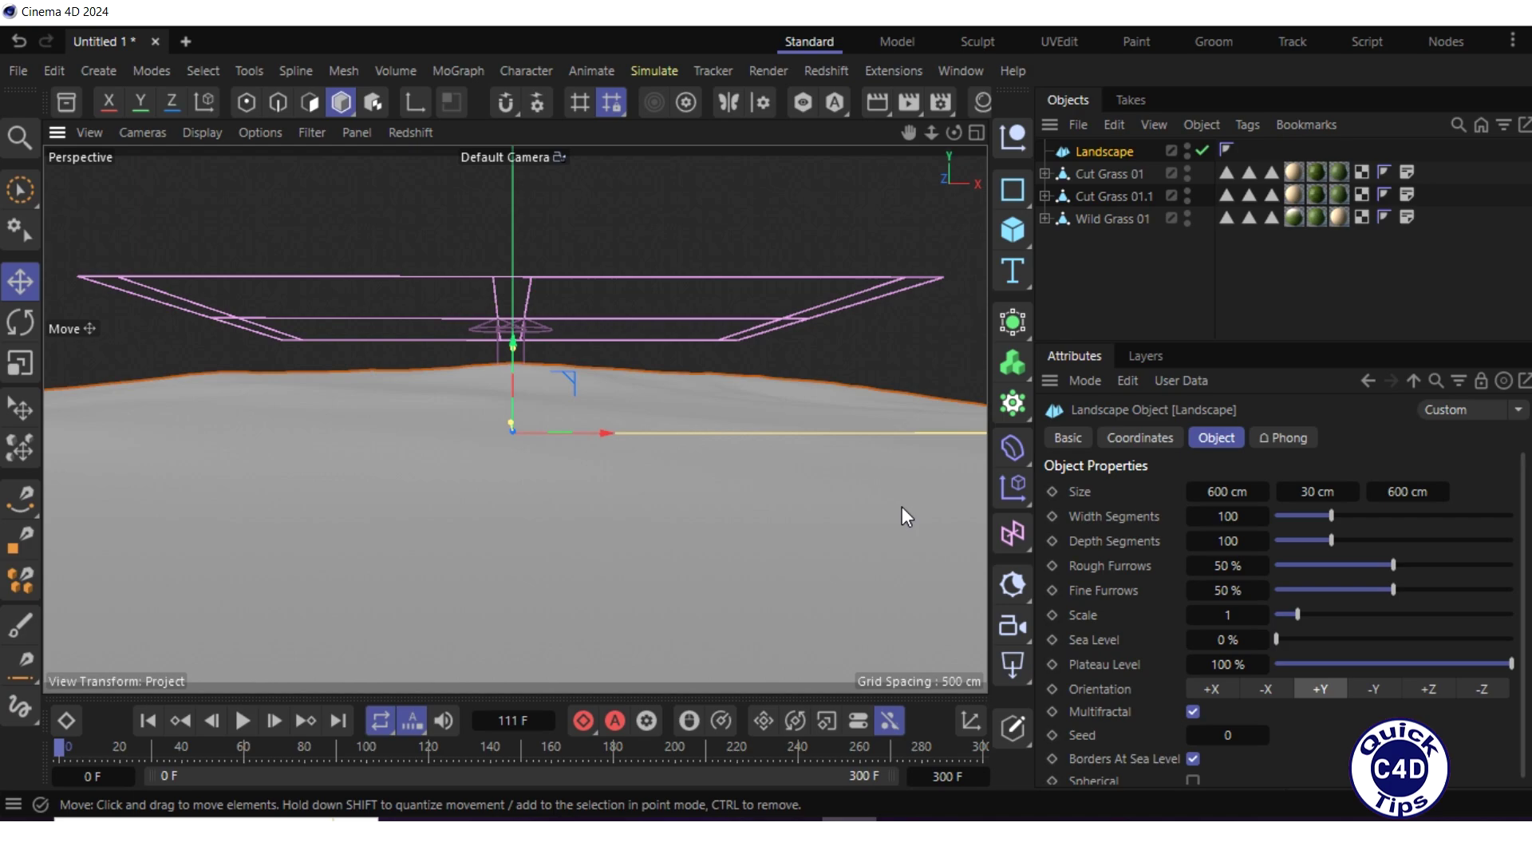
Find the soil.jpg texture in the Asset Browser and apply it to the Landscape
click(66, 102)
click(447, 217)
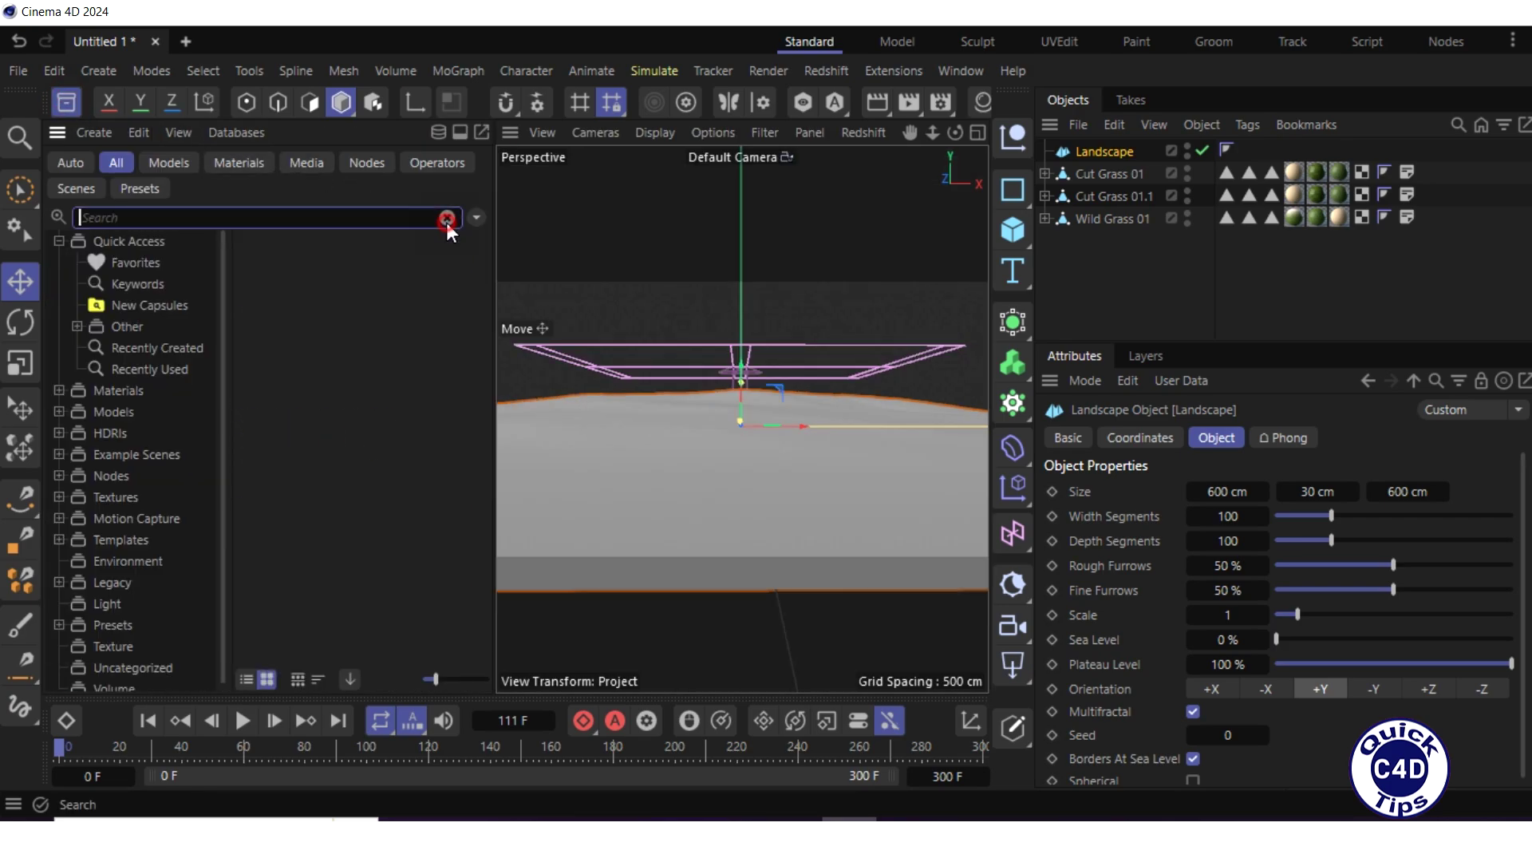
text(soil)
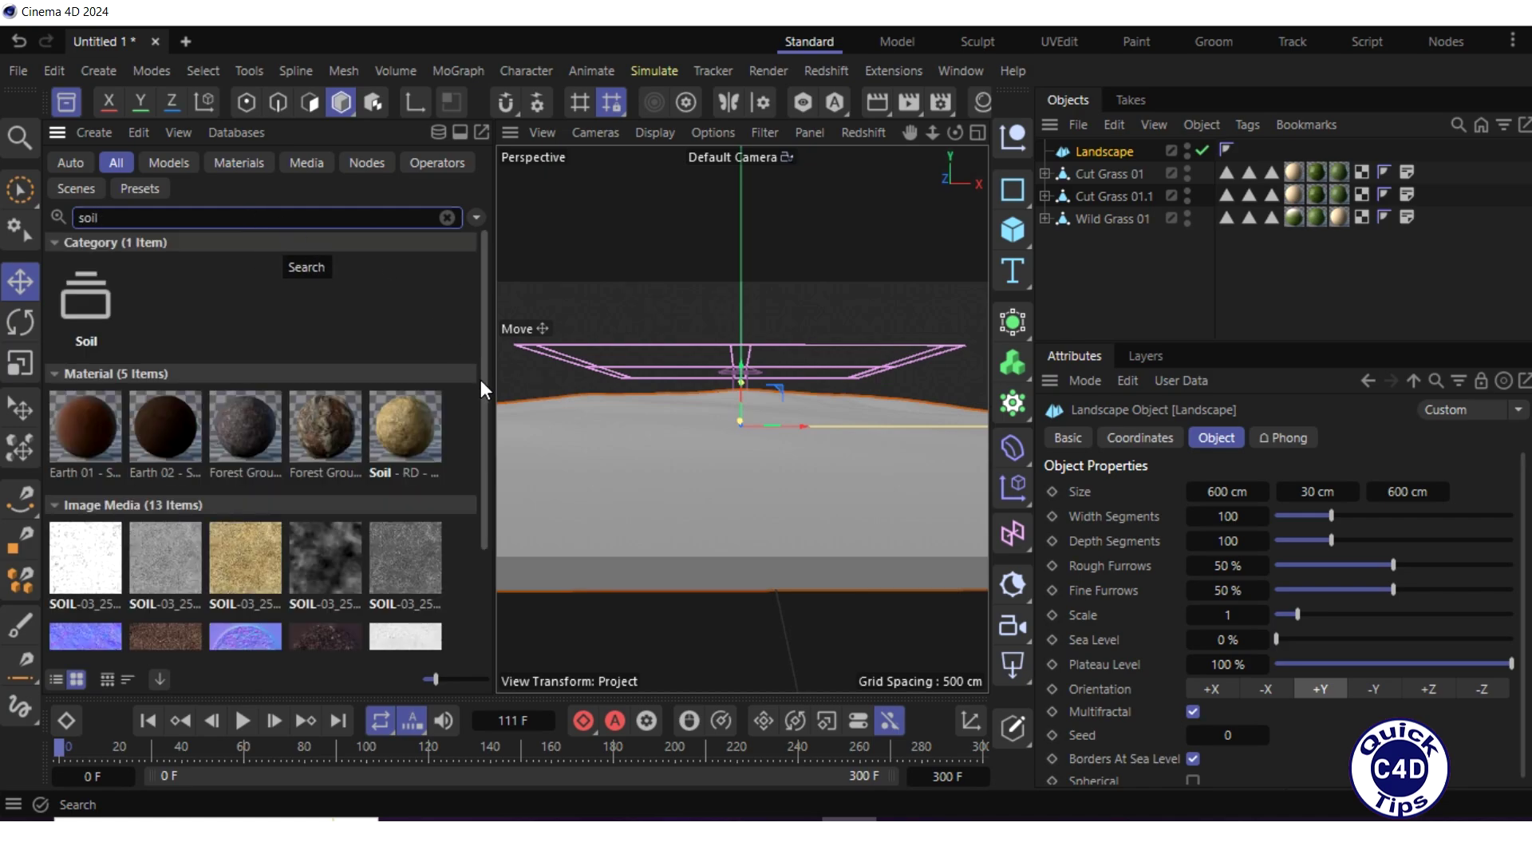
scroll(481, 380, down, 3)
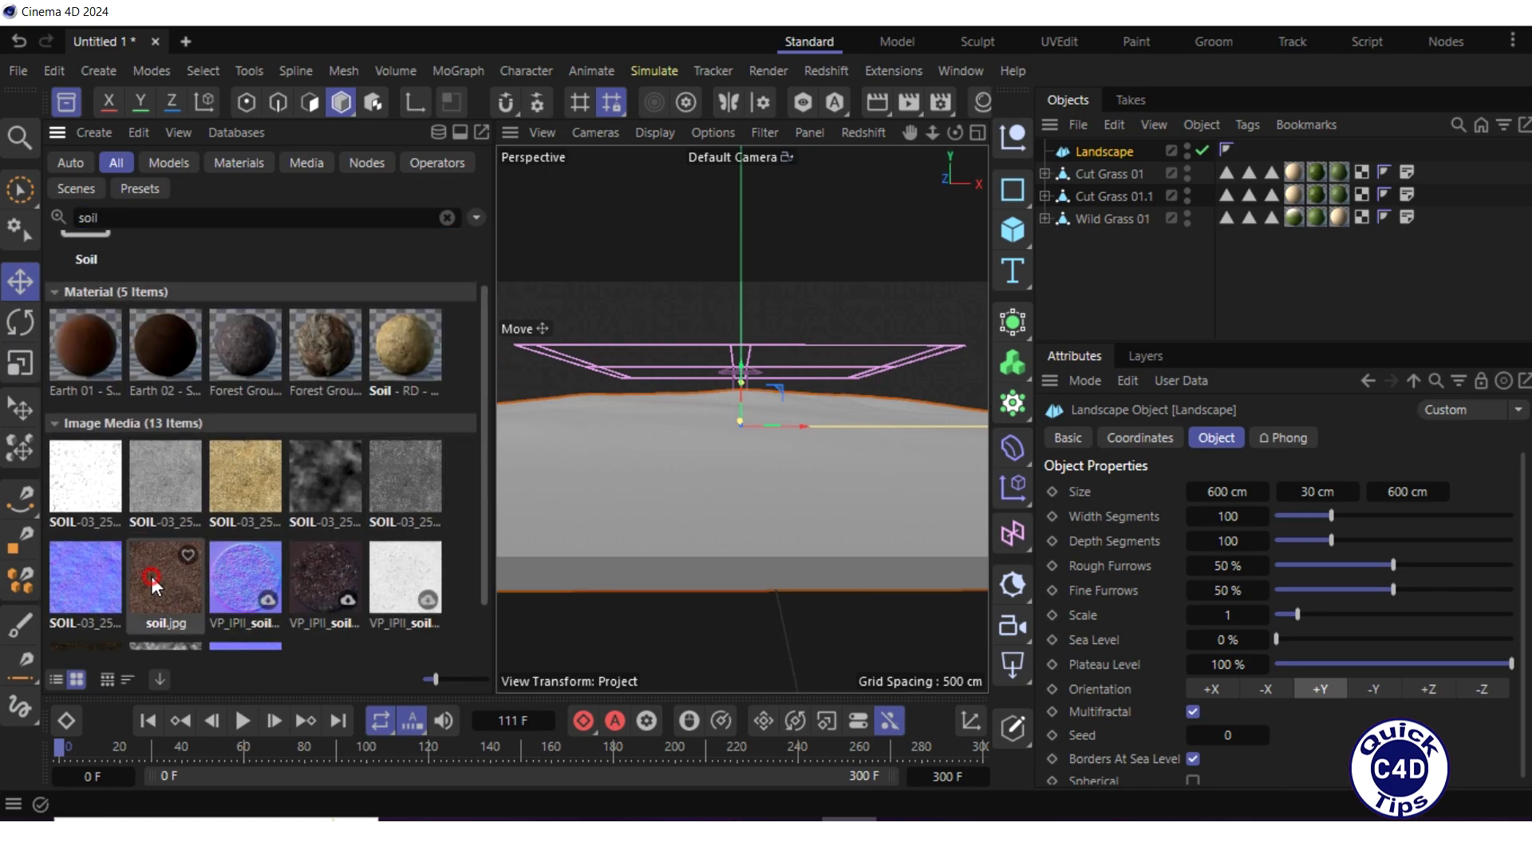
drag(152, 580, 740, 496)
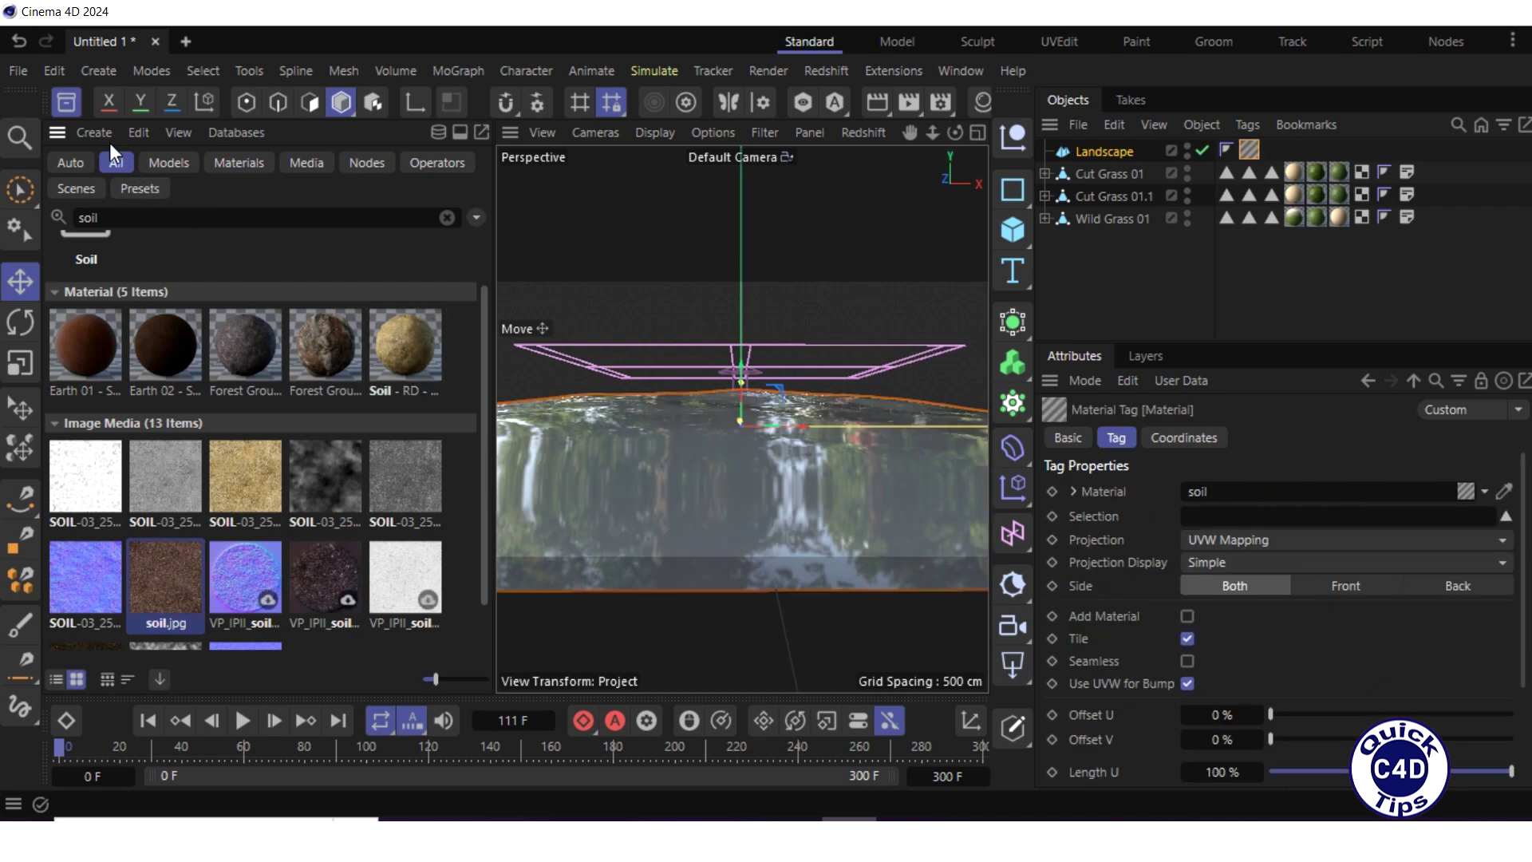
click(70, 102)
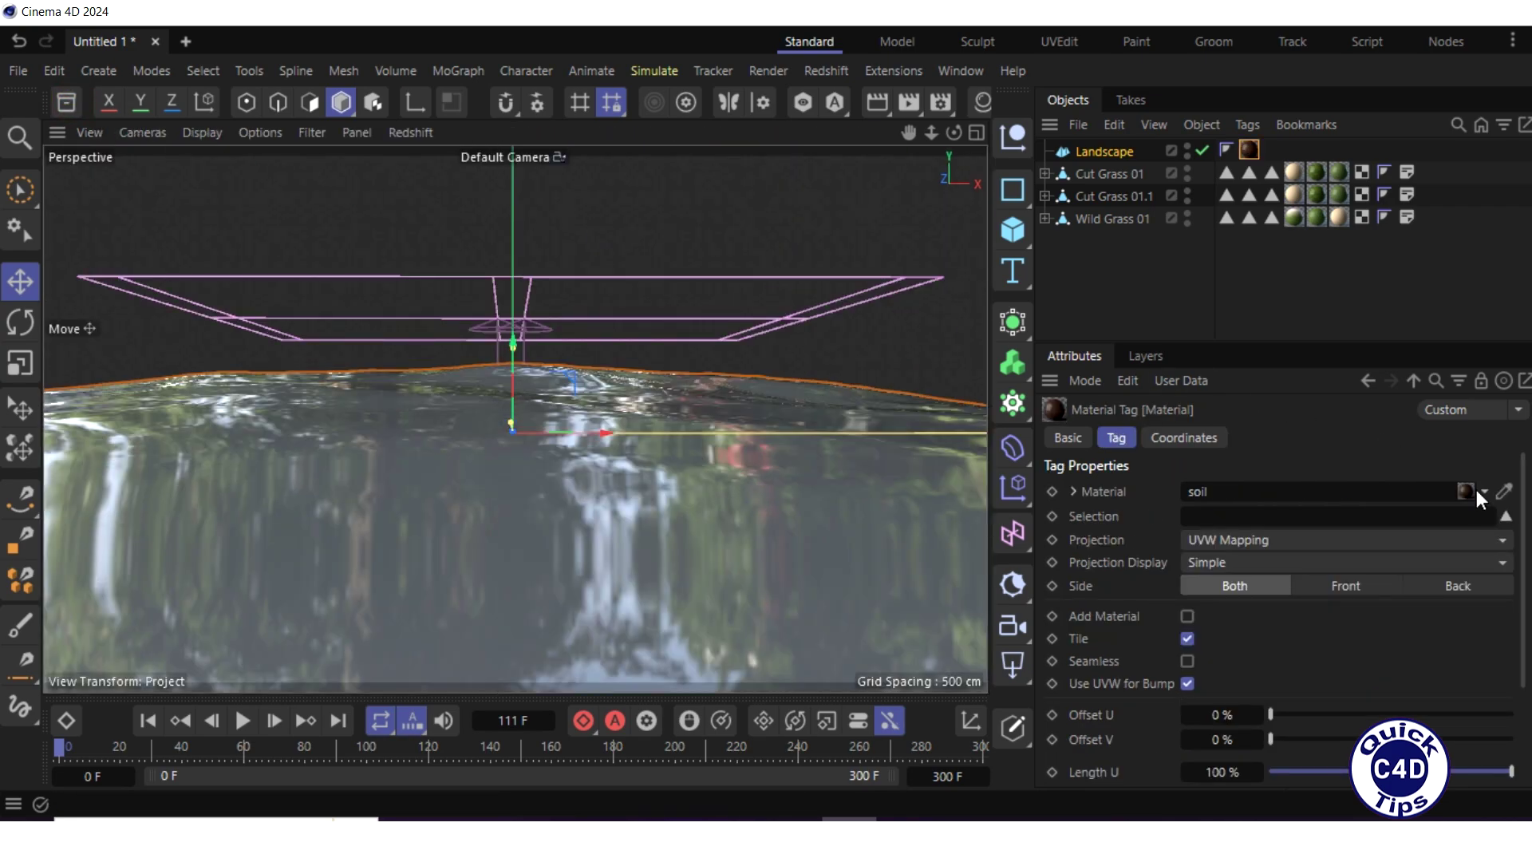
Set the soil material tag's Length U and Length V to 10 %
scroll(1277, 599, down, 4)
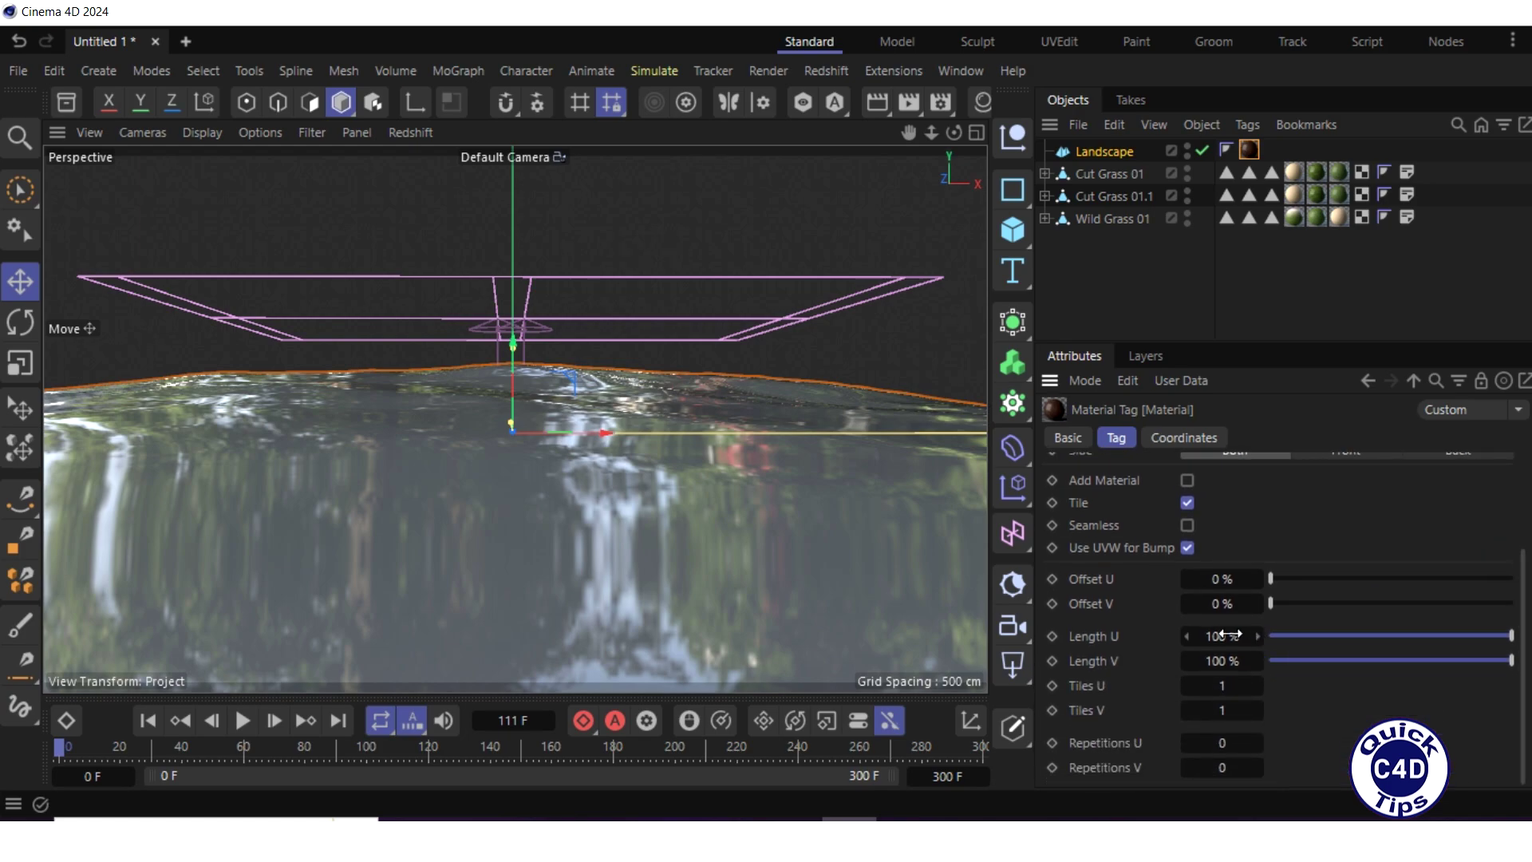
double_click(1192, 636)
text(10)
key(Tab)
text(10)
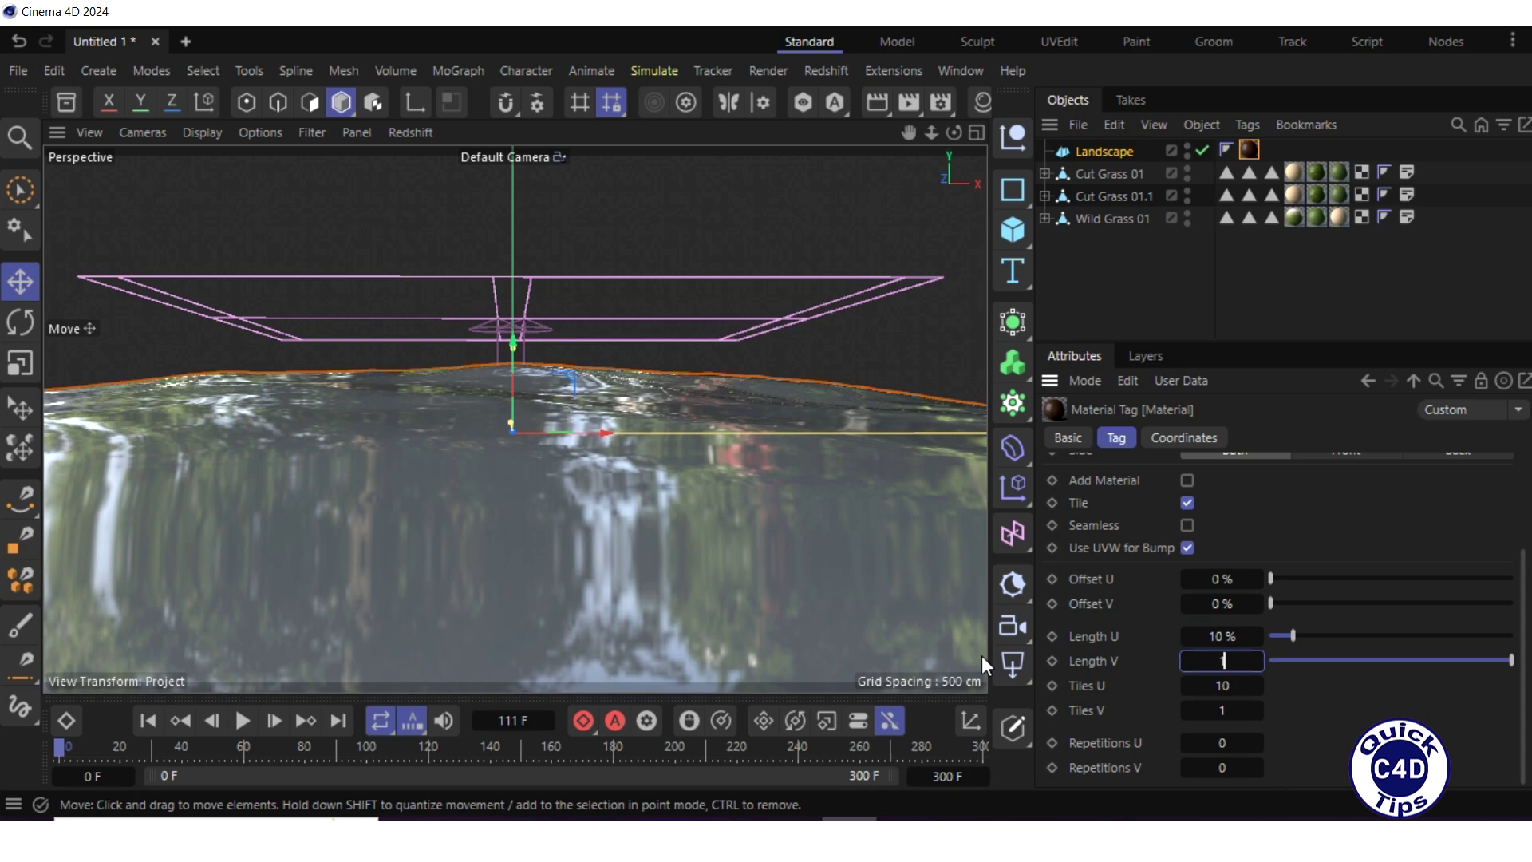
key(Return)
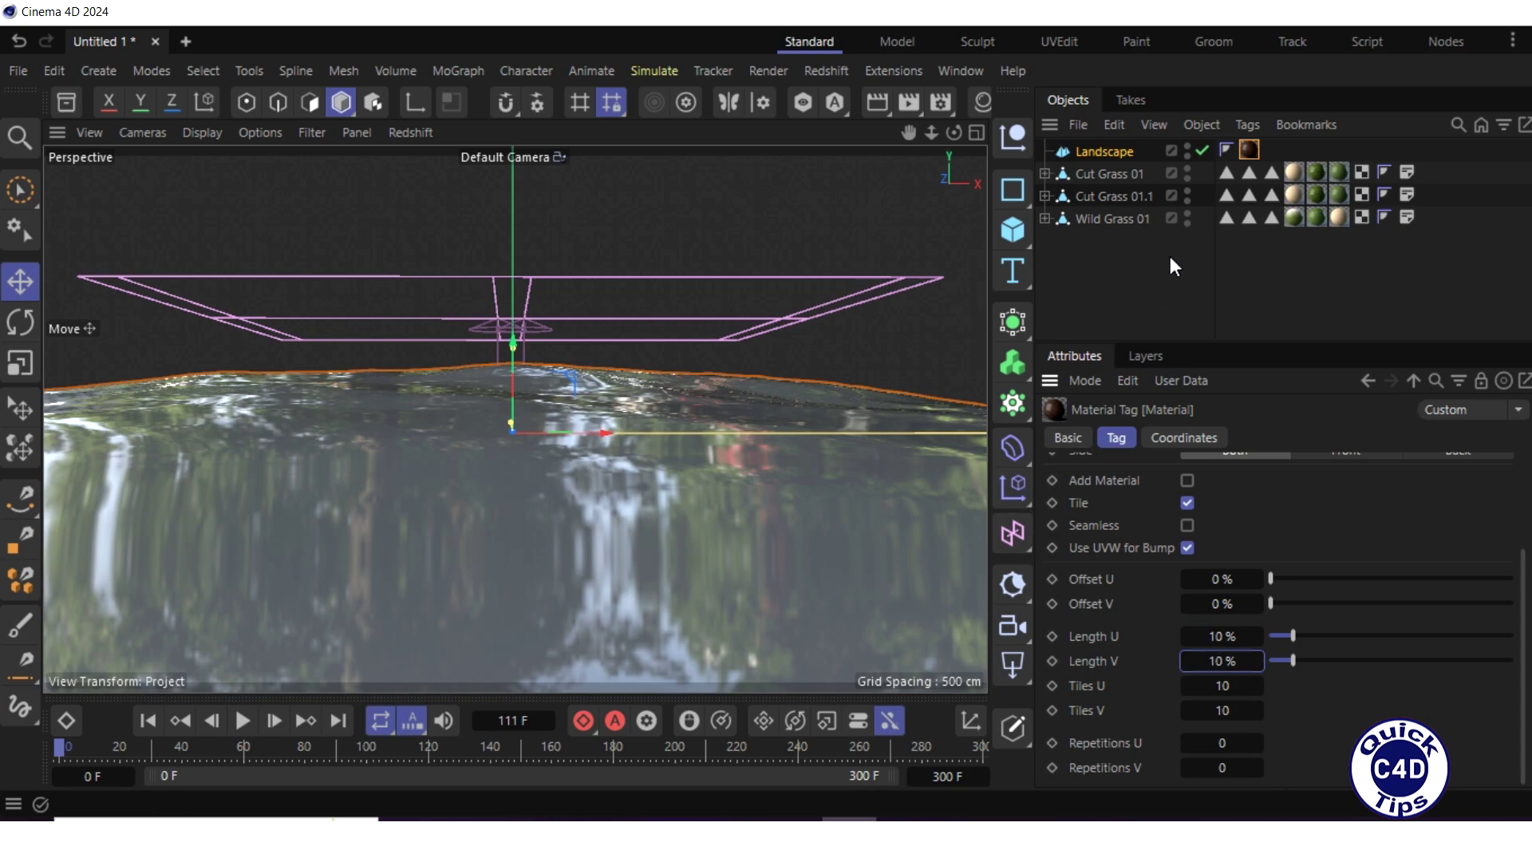
Set the soil material's Reflection Weight to 0 for a matte landscape
double_click(1249, 148)
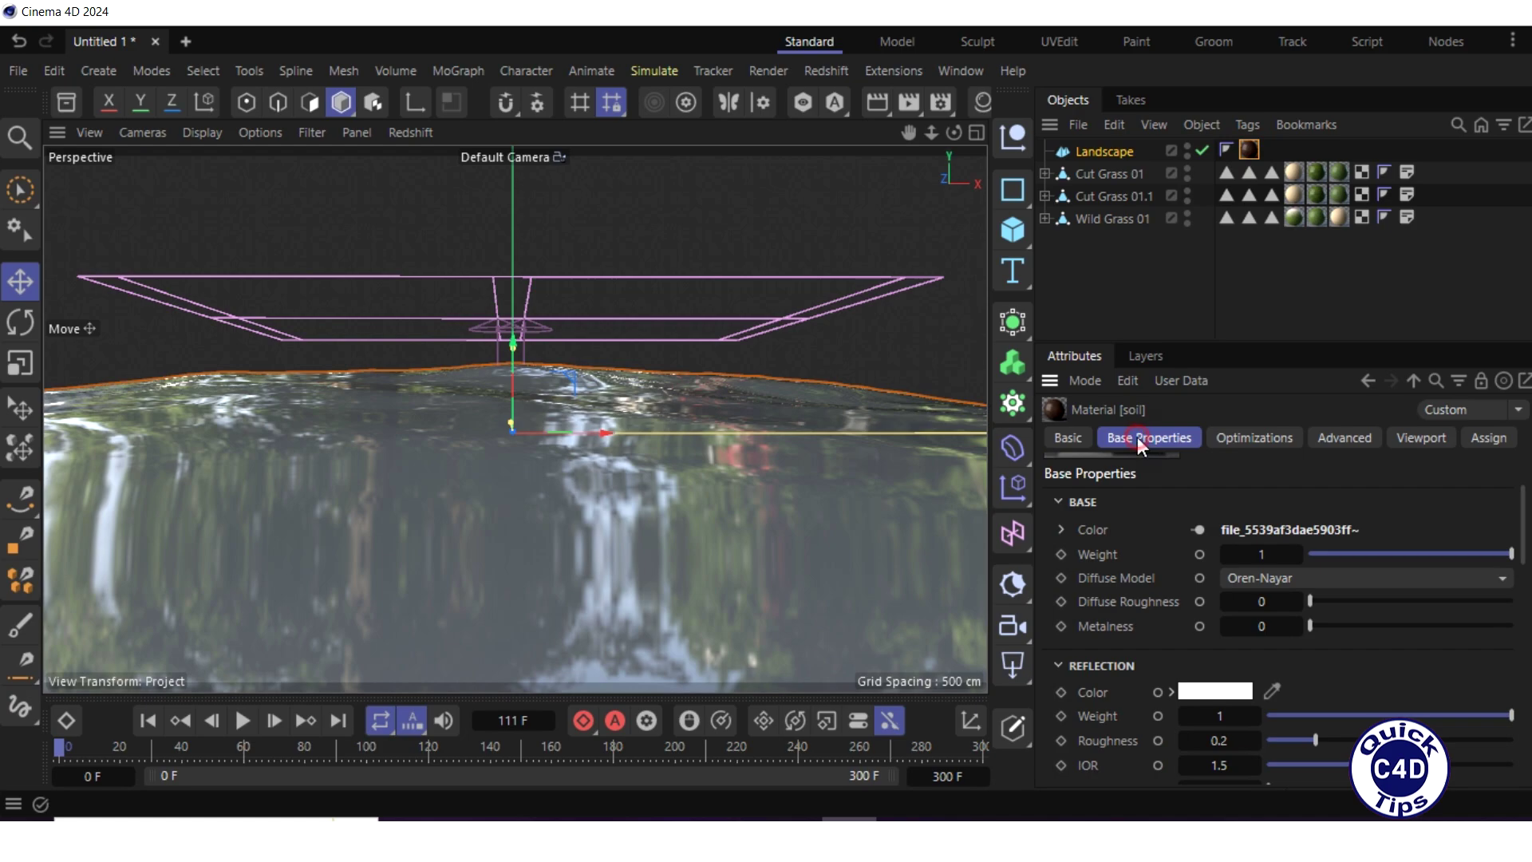
scroll(1520, 535, down, 4)
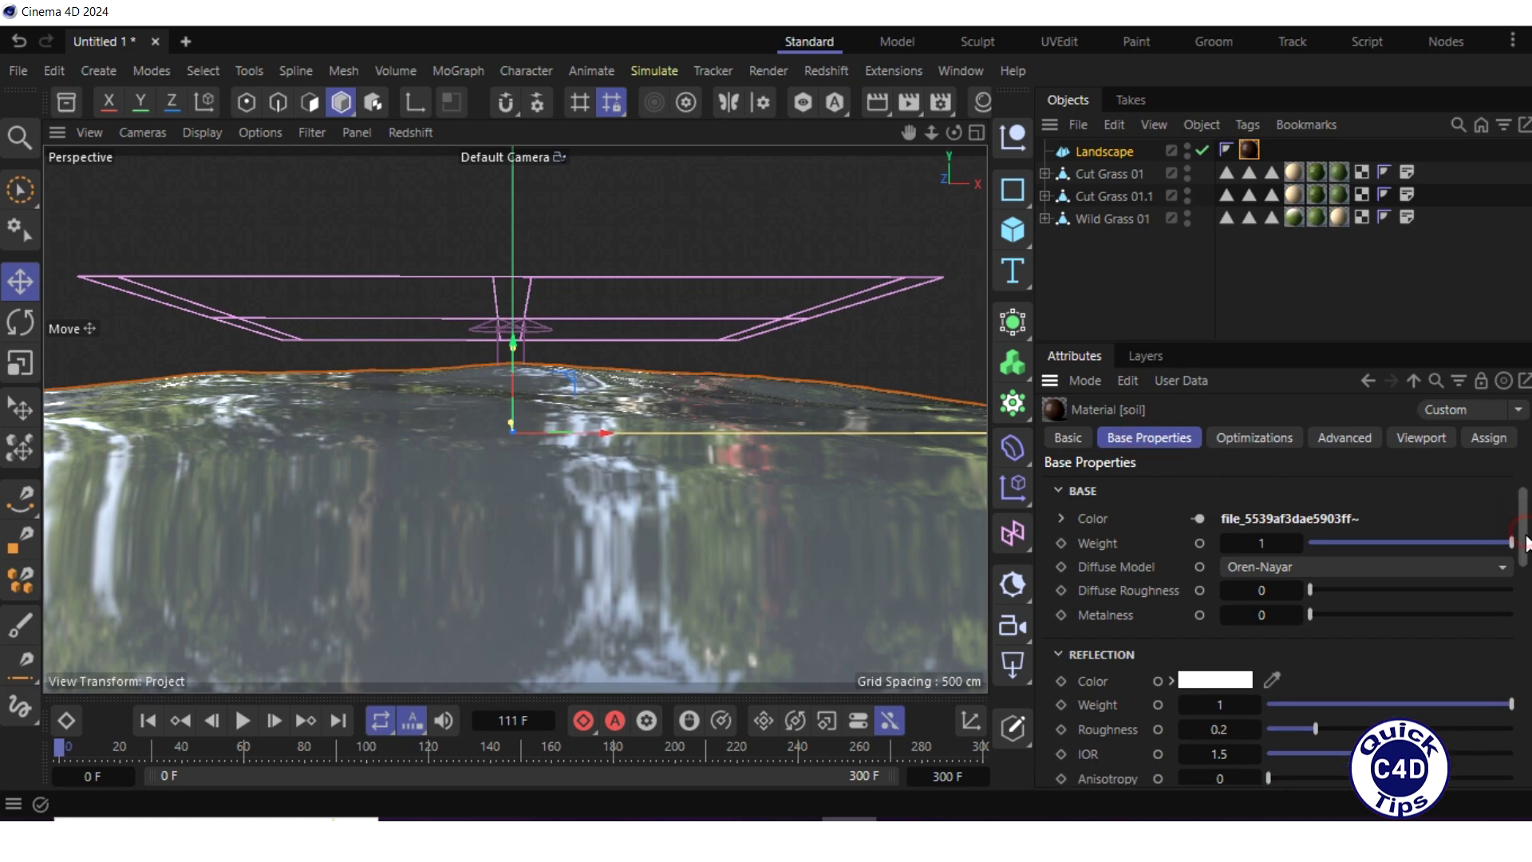
double_click(1219, 555)
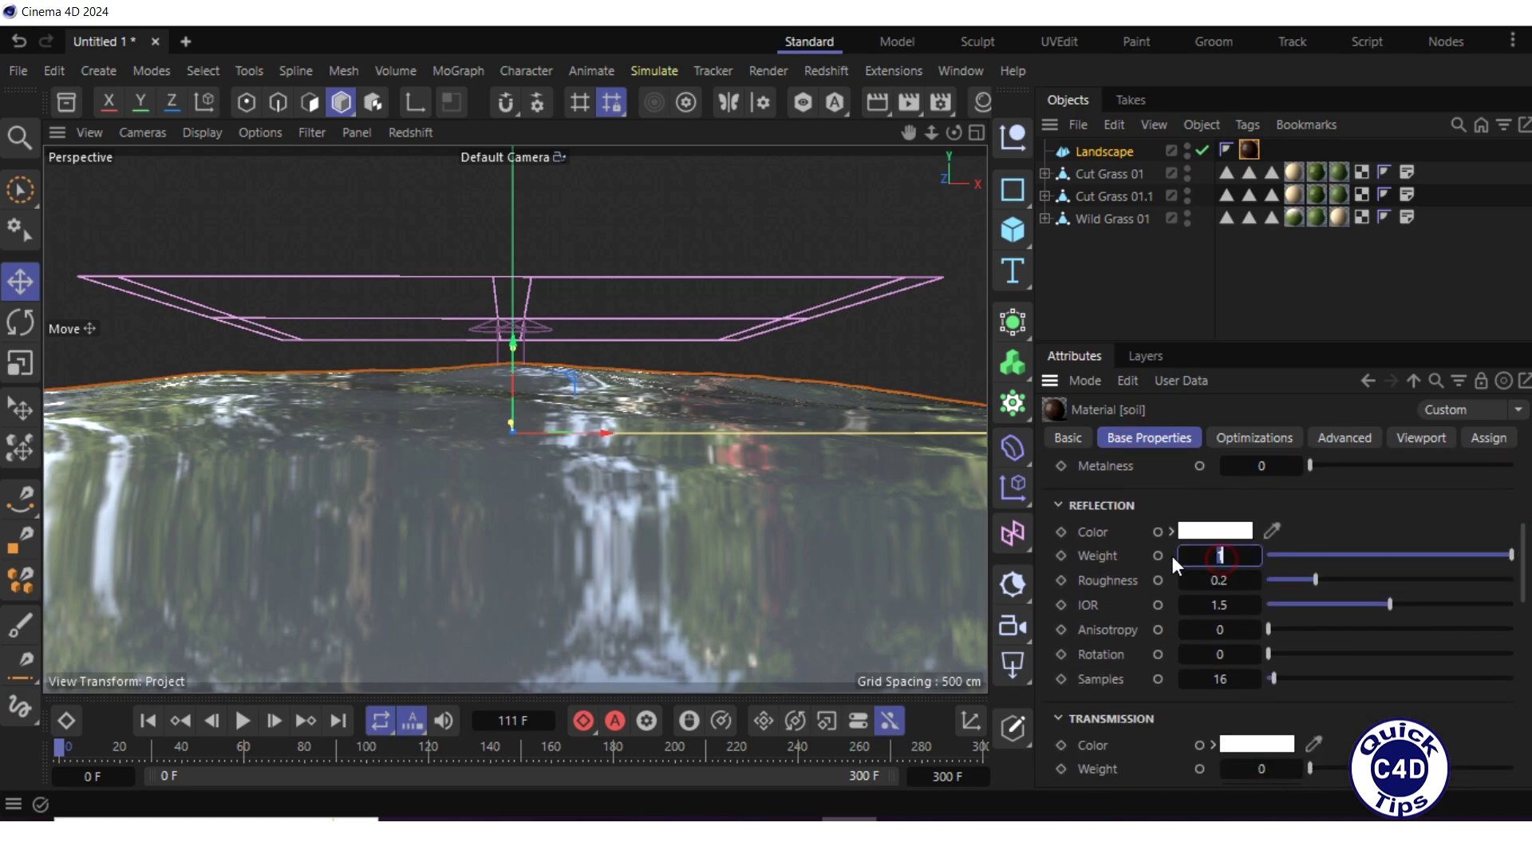
text(0)
key(Return)
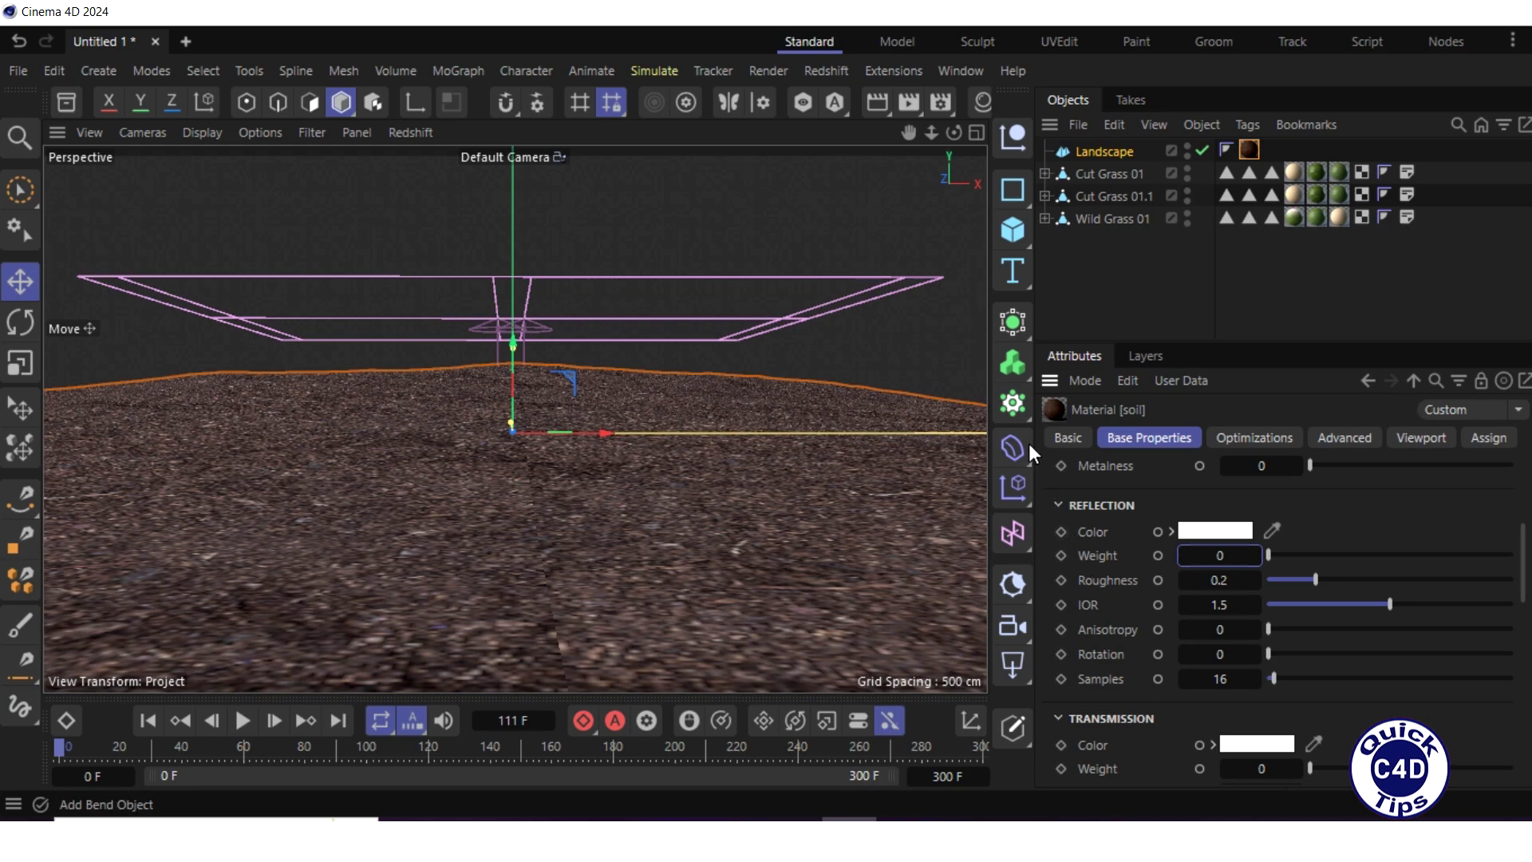
Add an RS Matrix in Object mode that scatters 2000 points over Landscape
click(1010, 405)
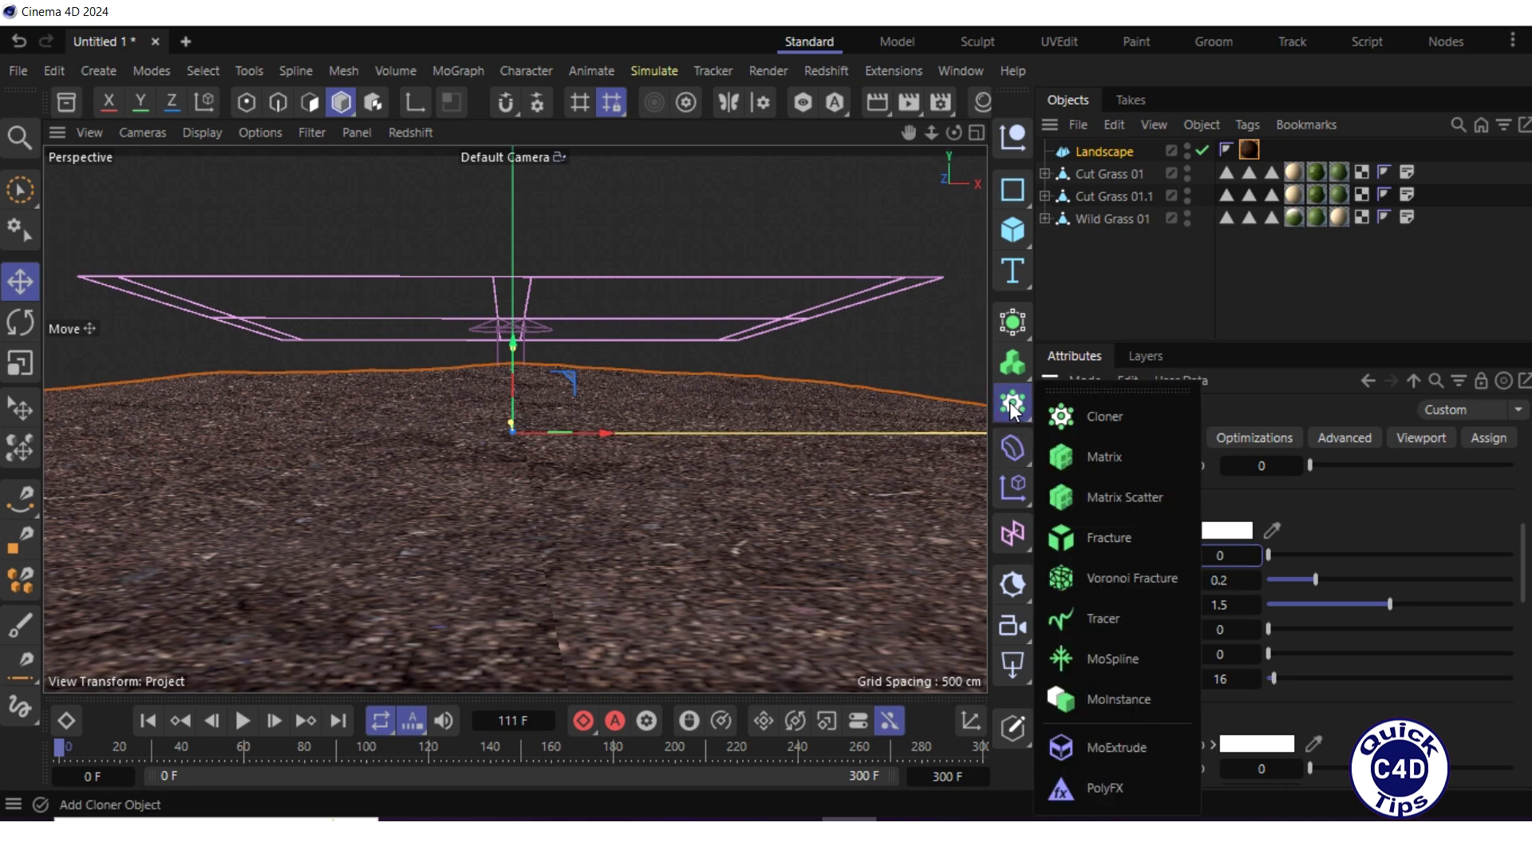
click(1118, 501)
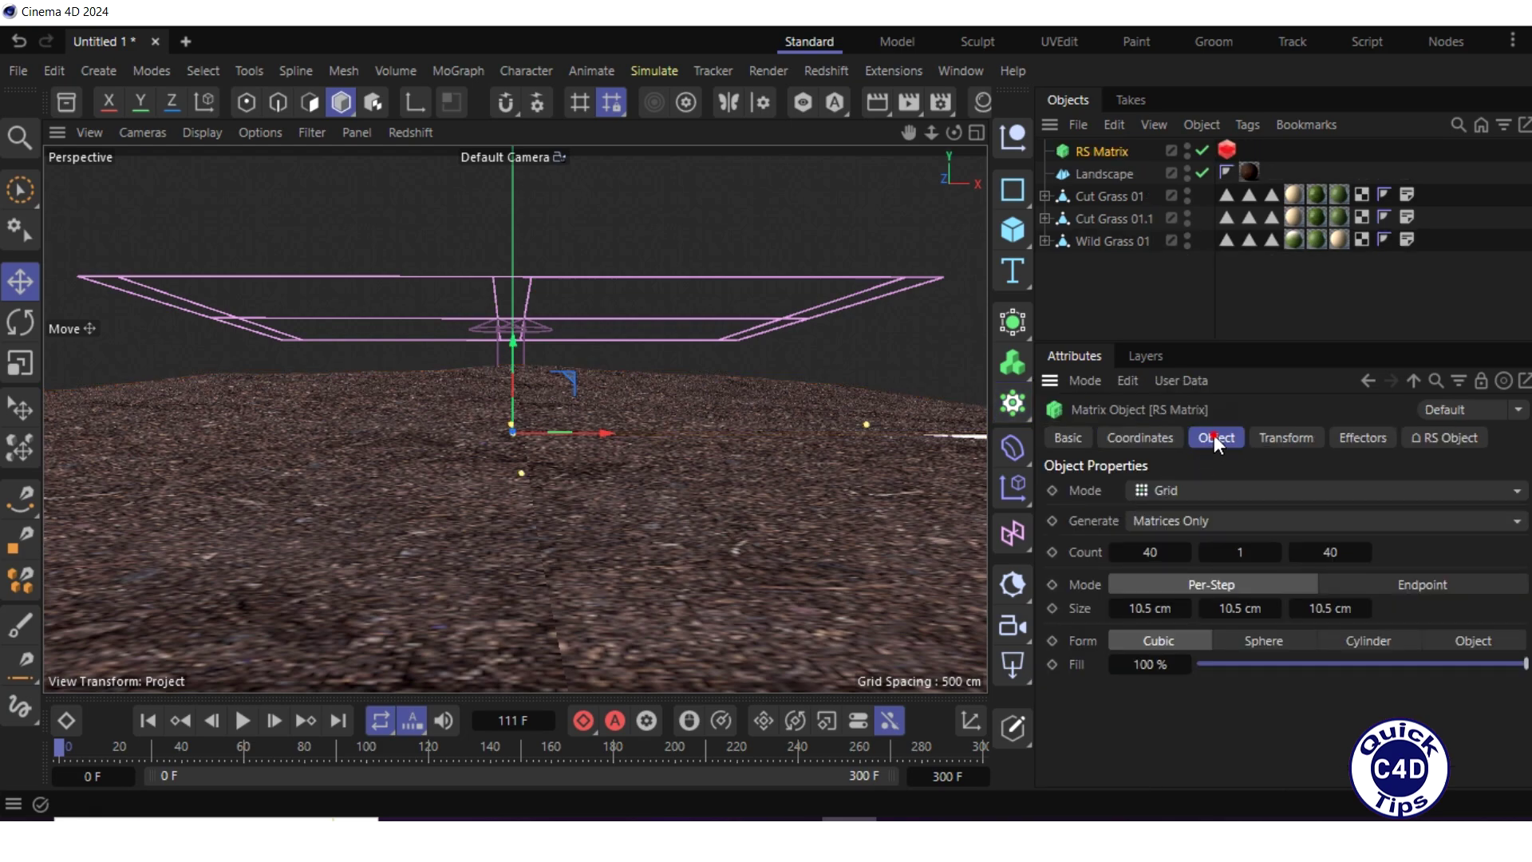
click(1219, 492)
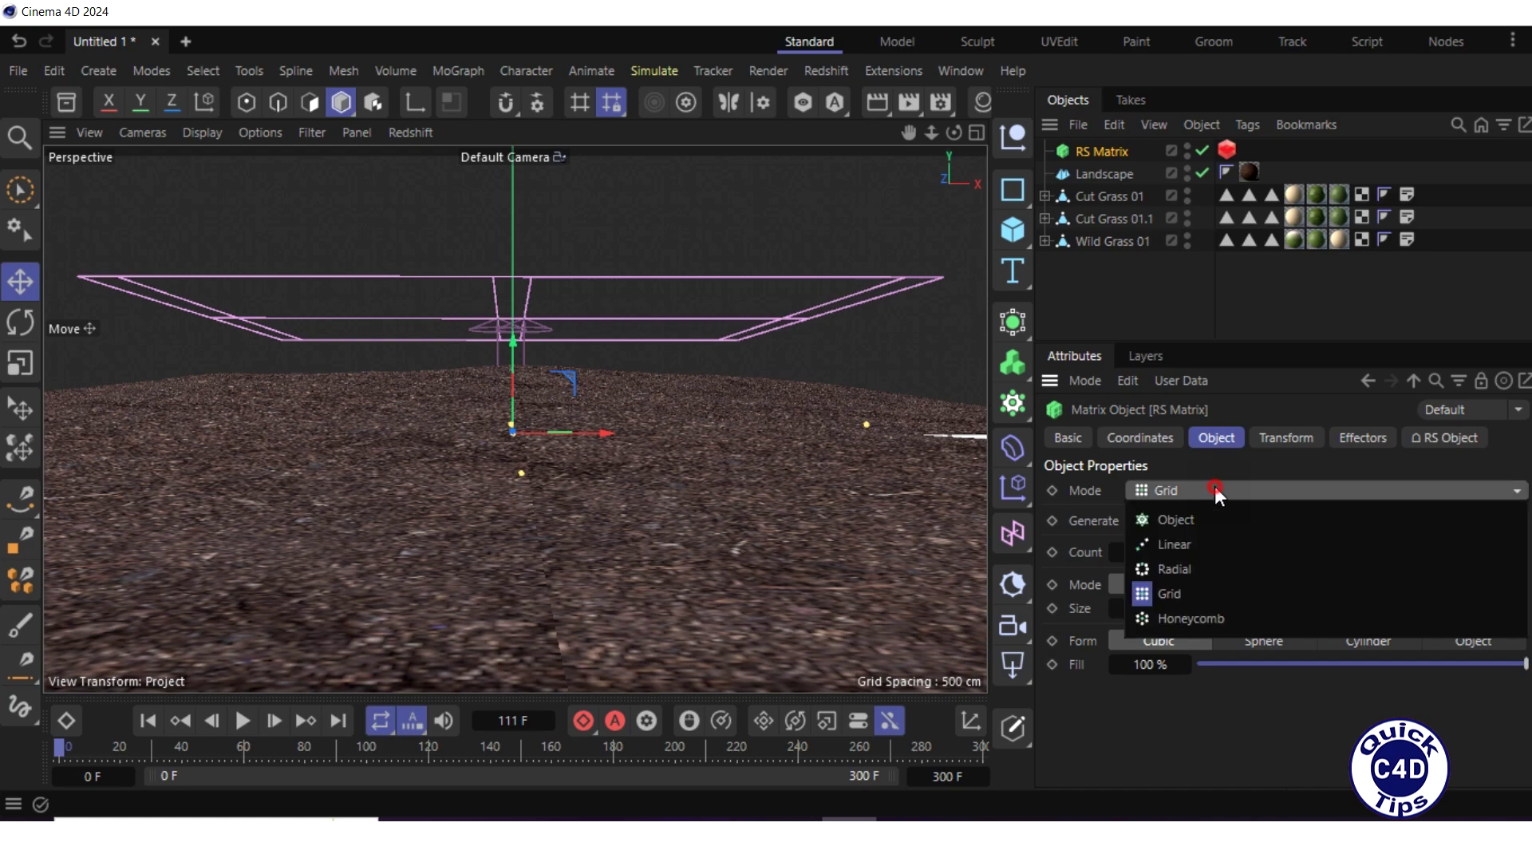
click(1214, 519)
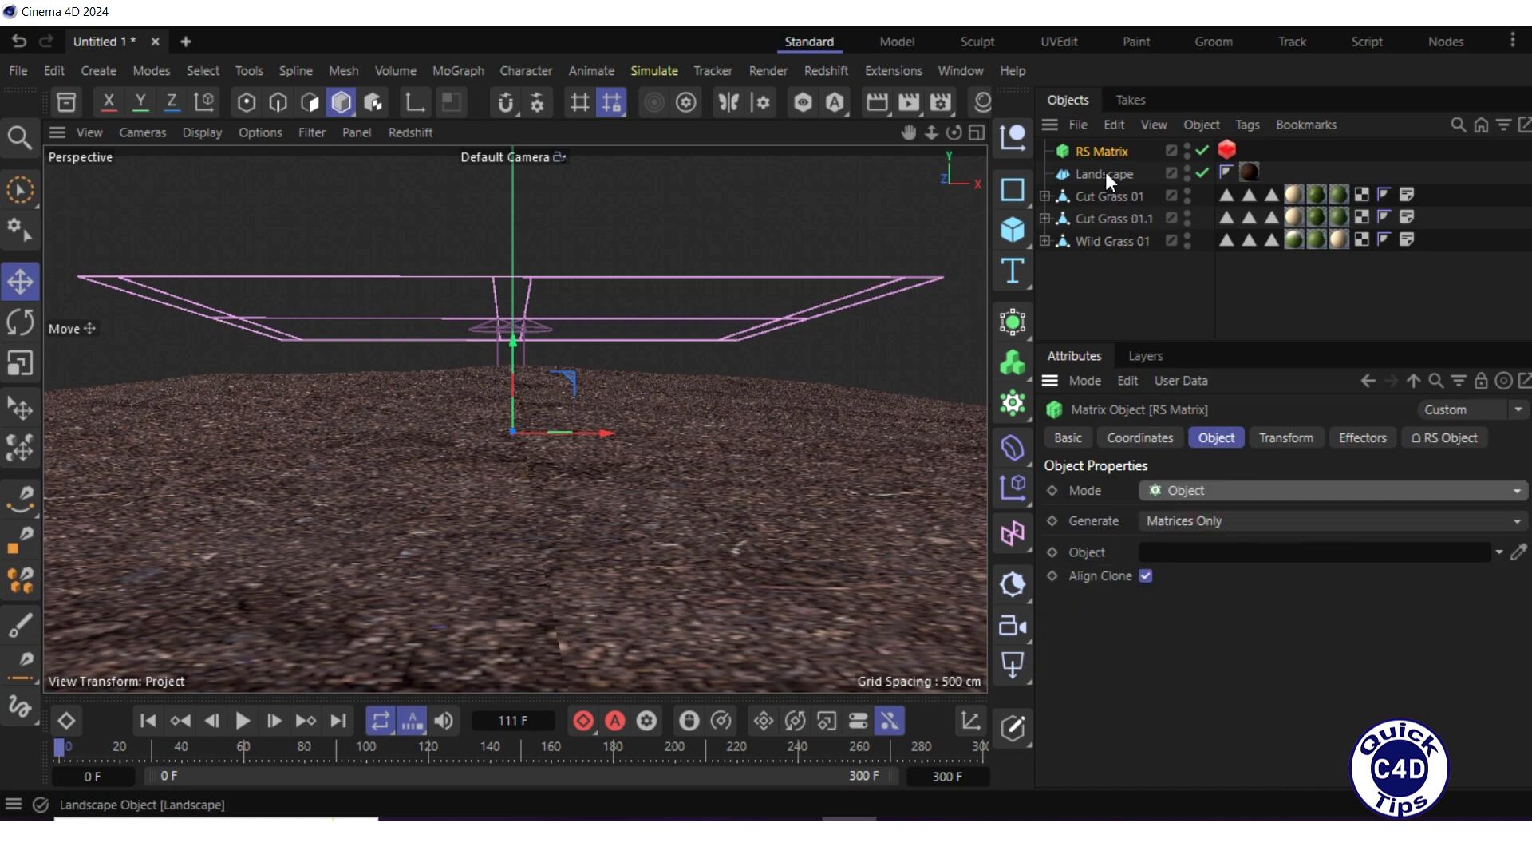
drag(1105, 171, 1176, 562)
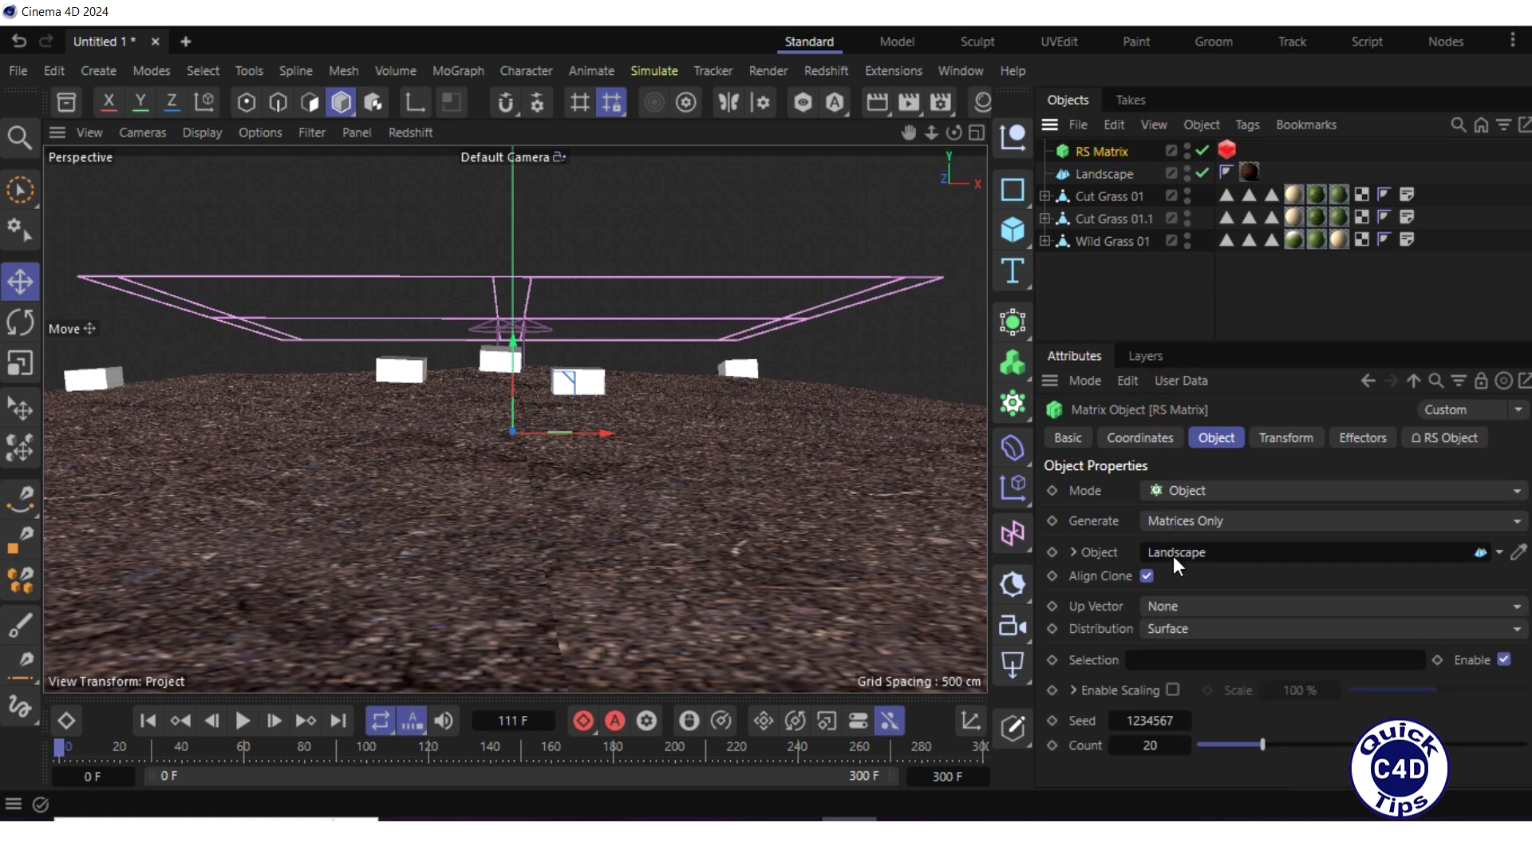
click(1155, 746)
text(2000)
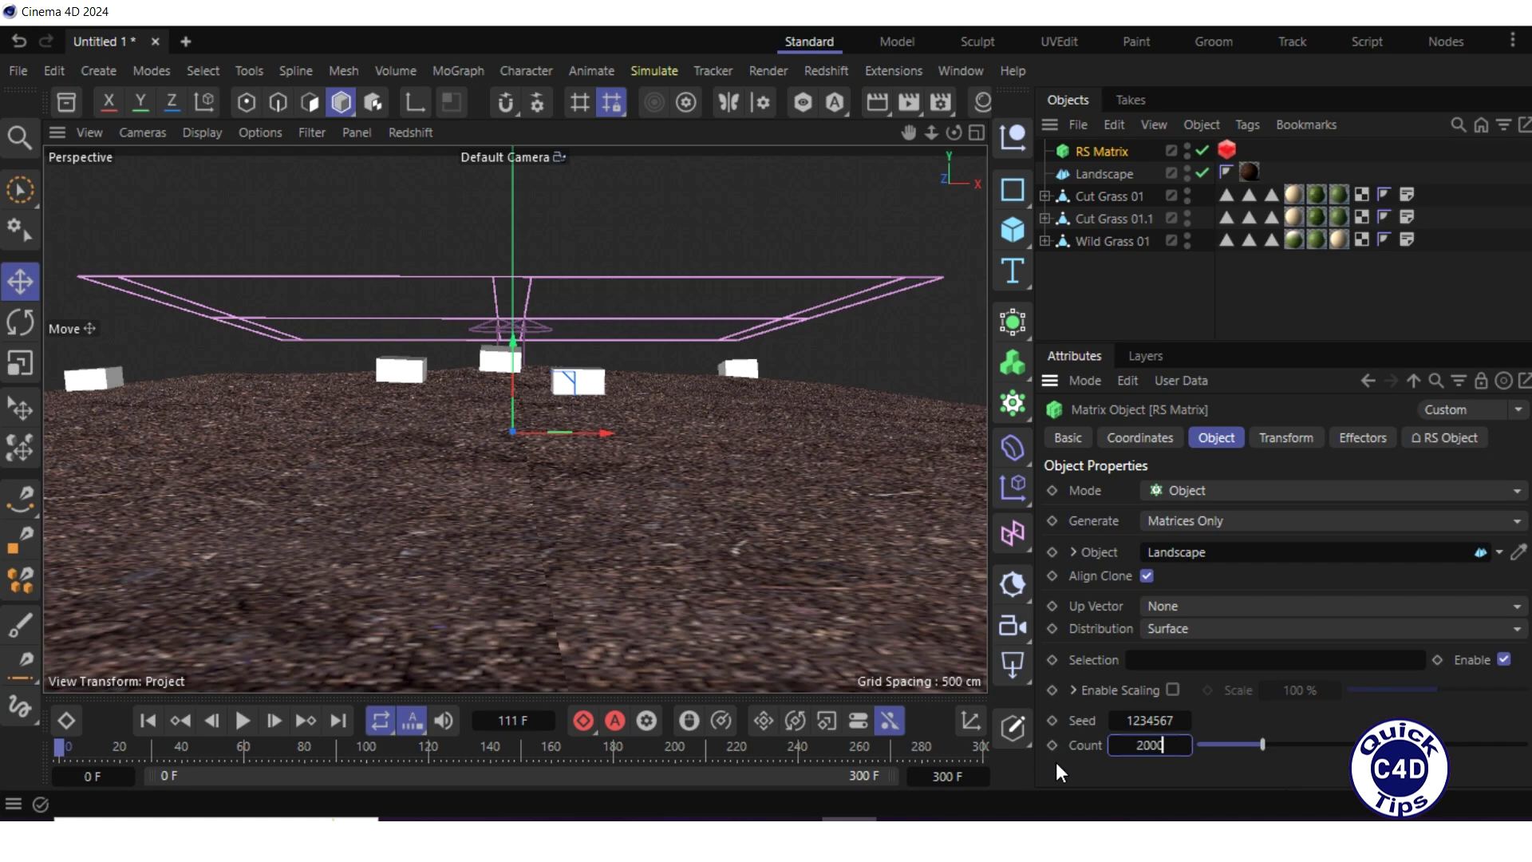
key(Return)
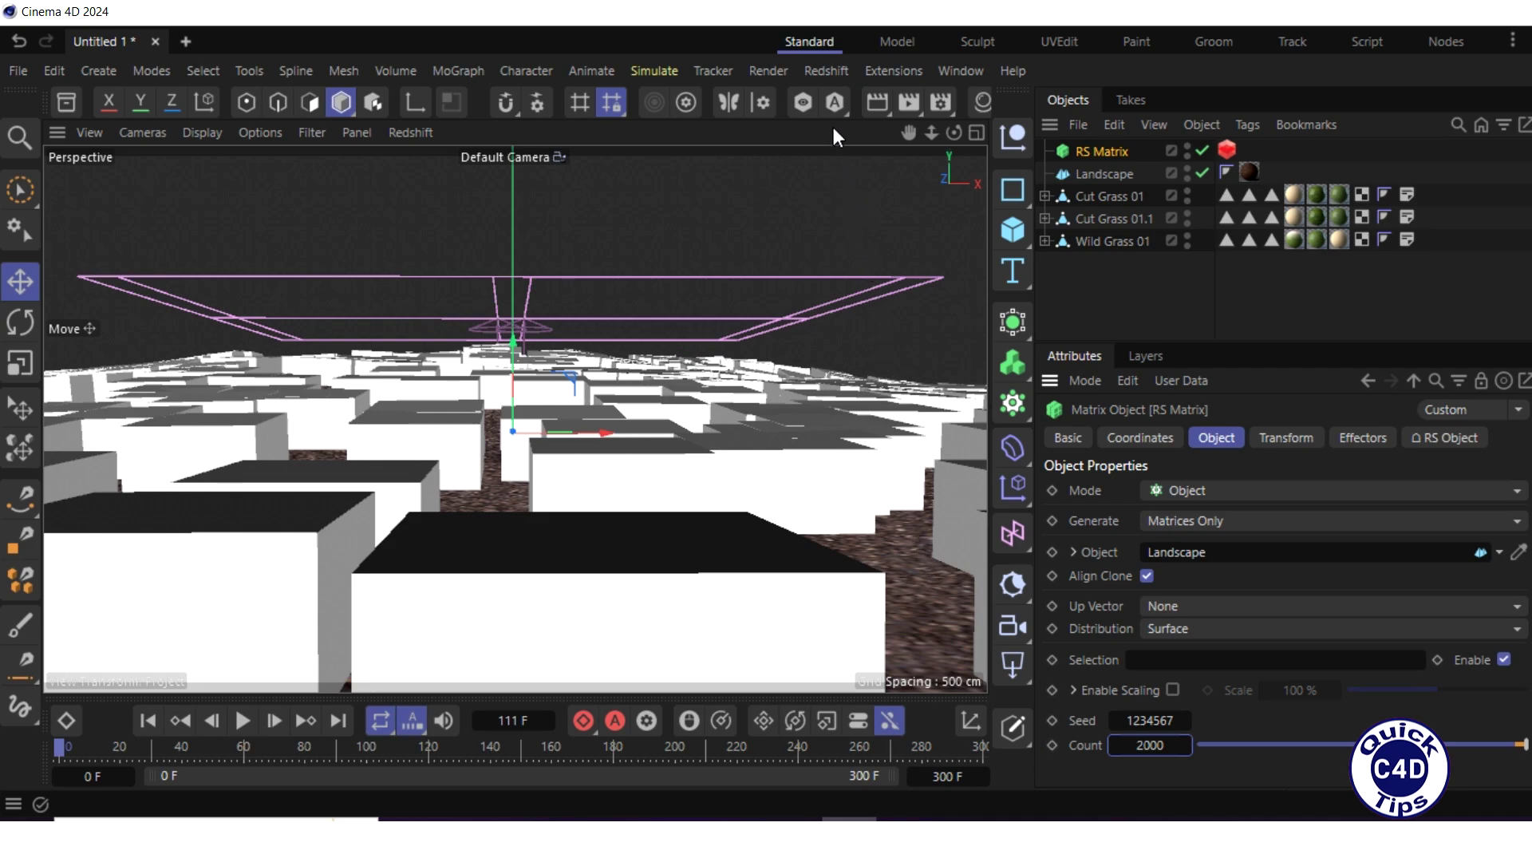
Open the Redshift RenderView, start a progressive render, and move and shorten its window
click(824, 71)
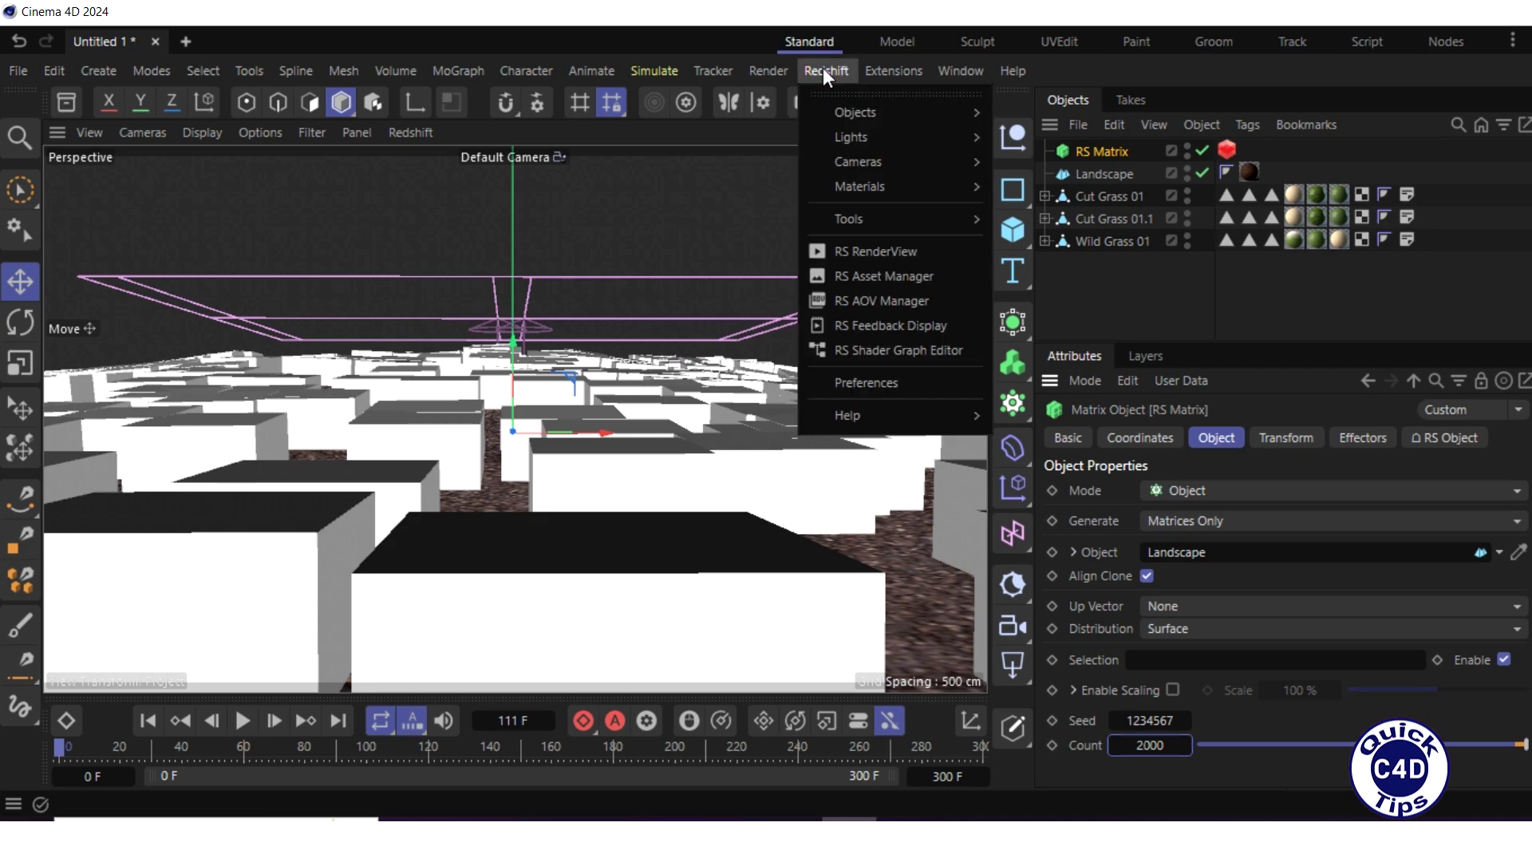
click(863, 249)
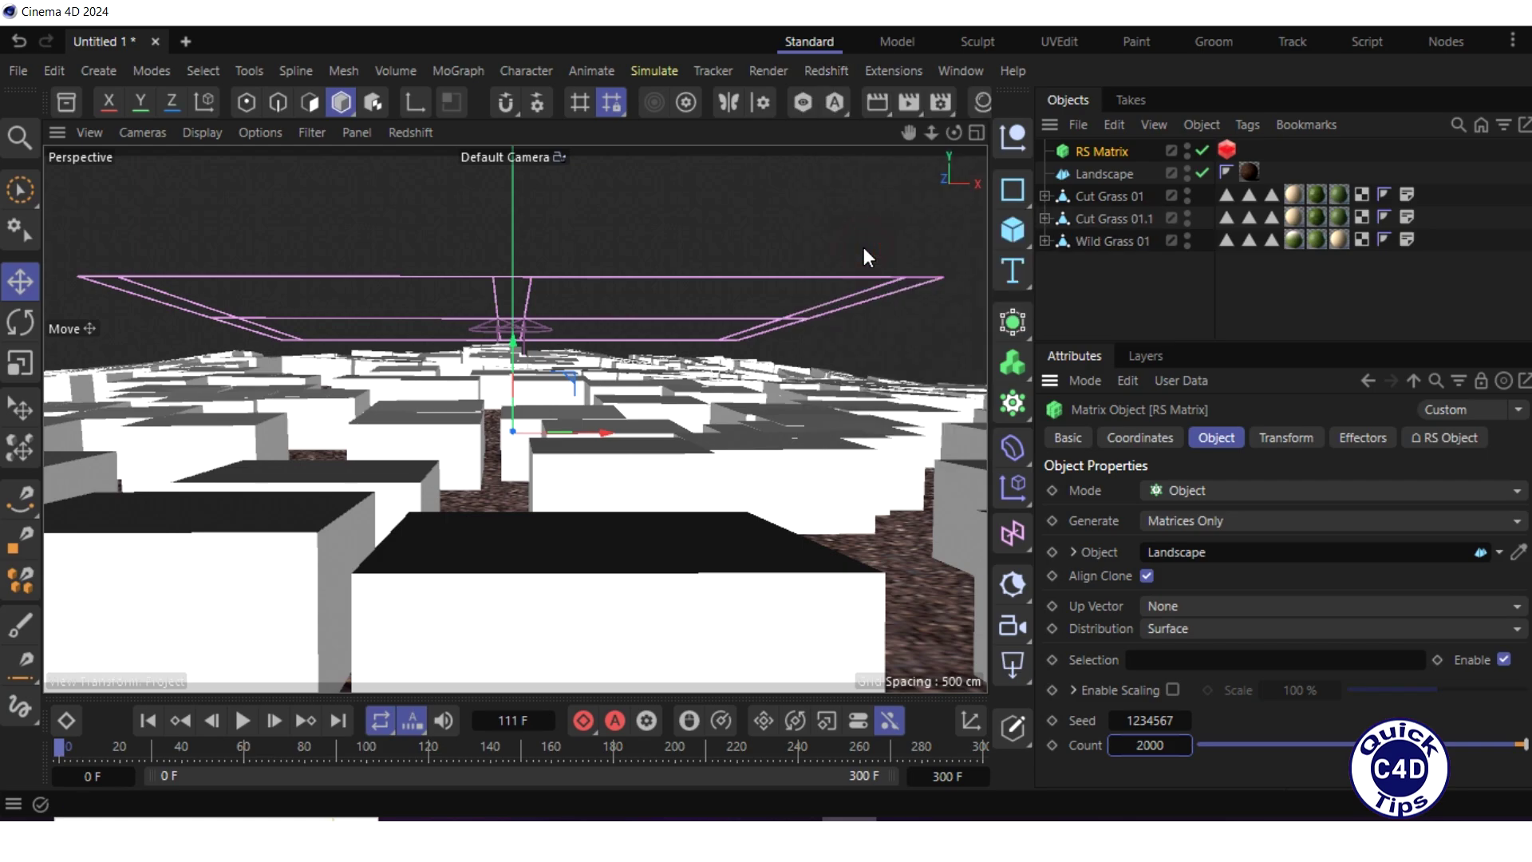
click(705, 257)
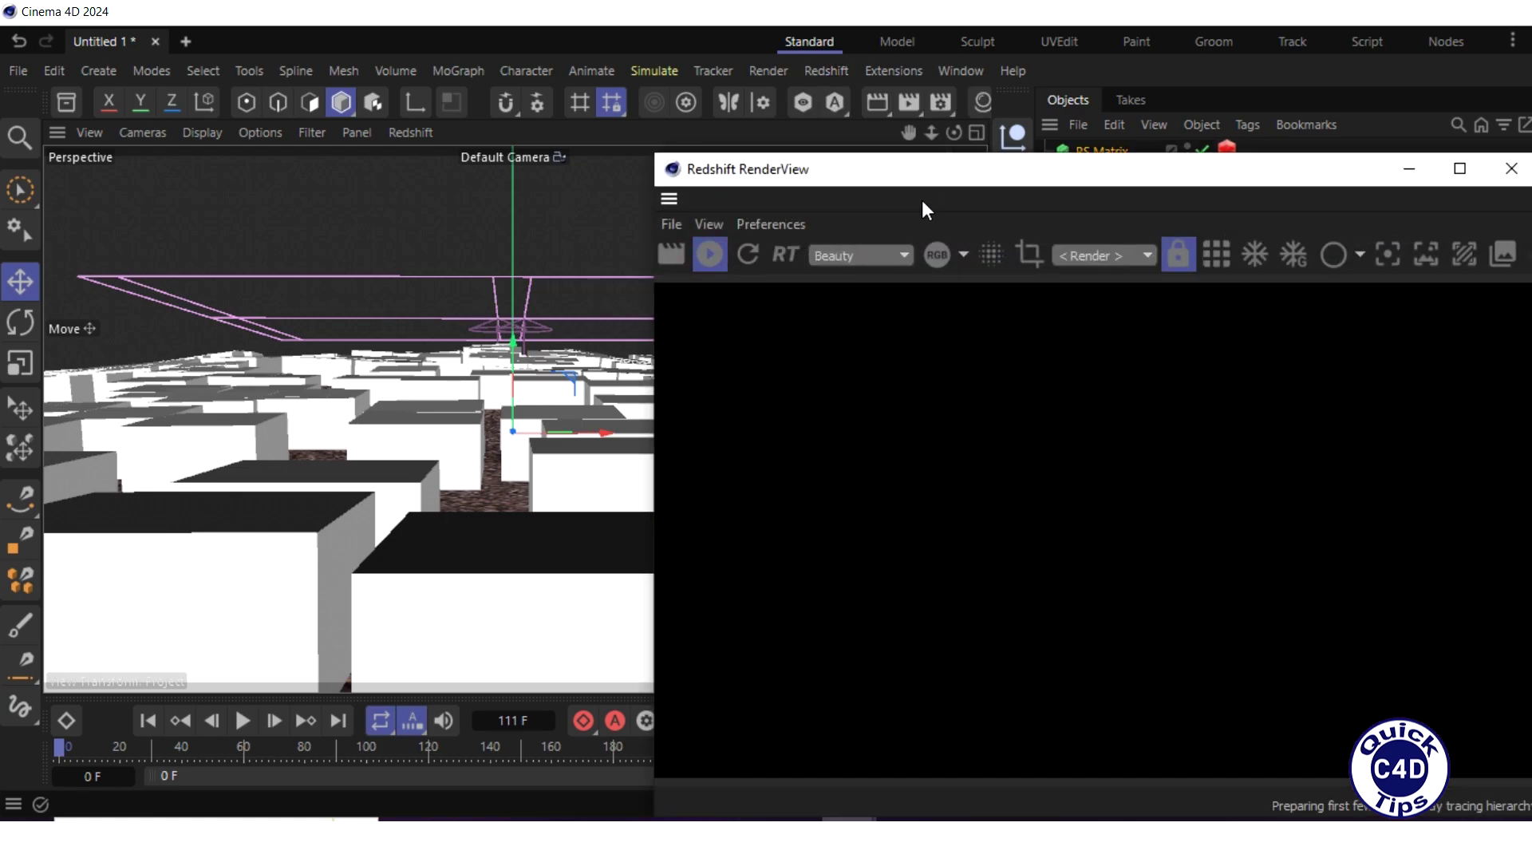
drag(1012, 168, 437, 110)
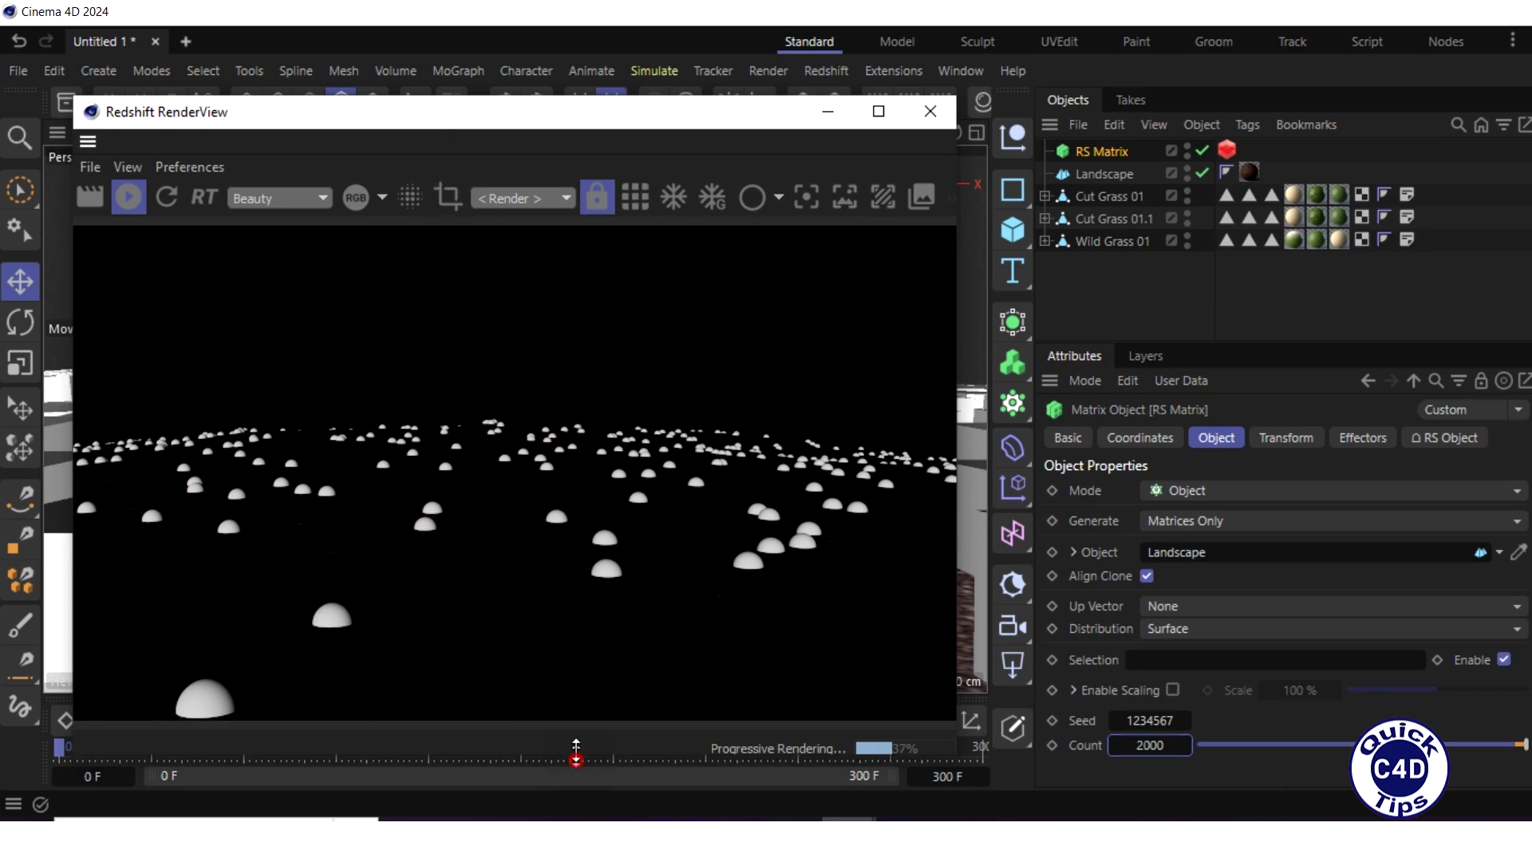
drag(576, 758, 576, 699)
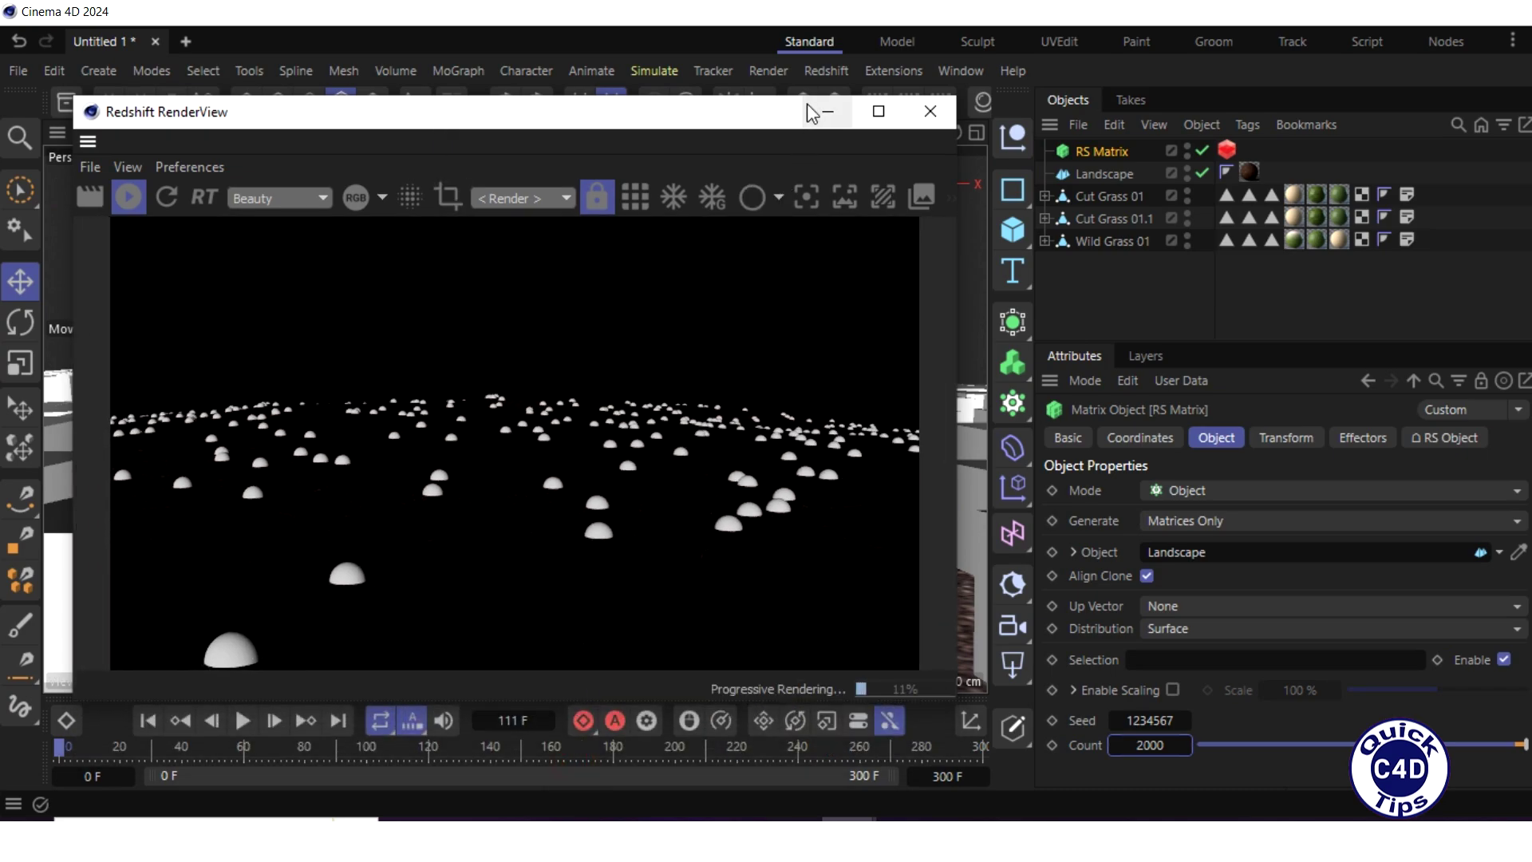
click(821, 71)
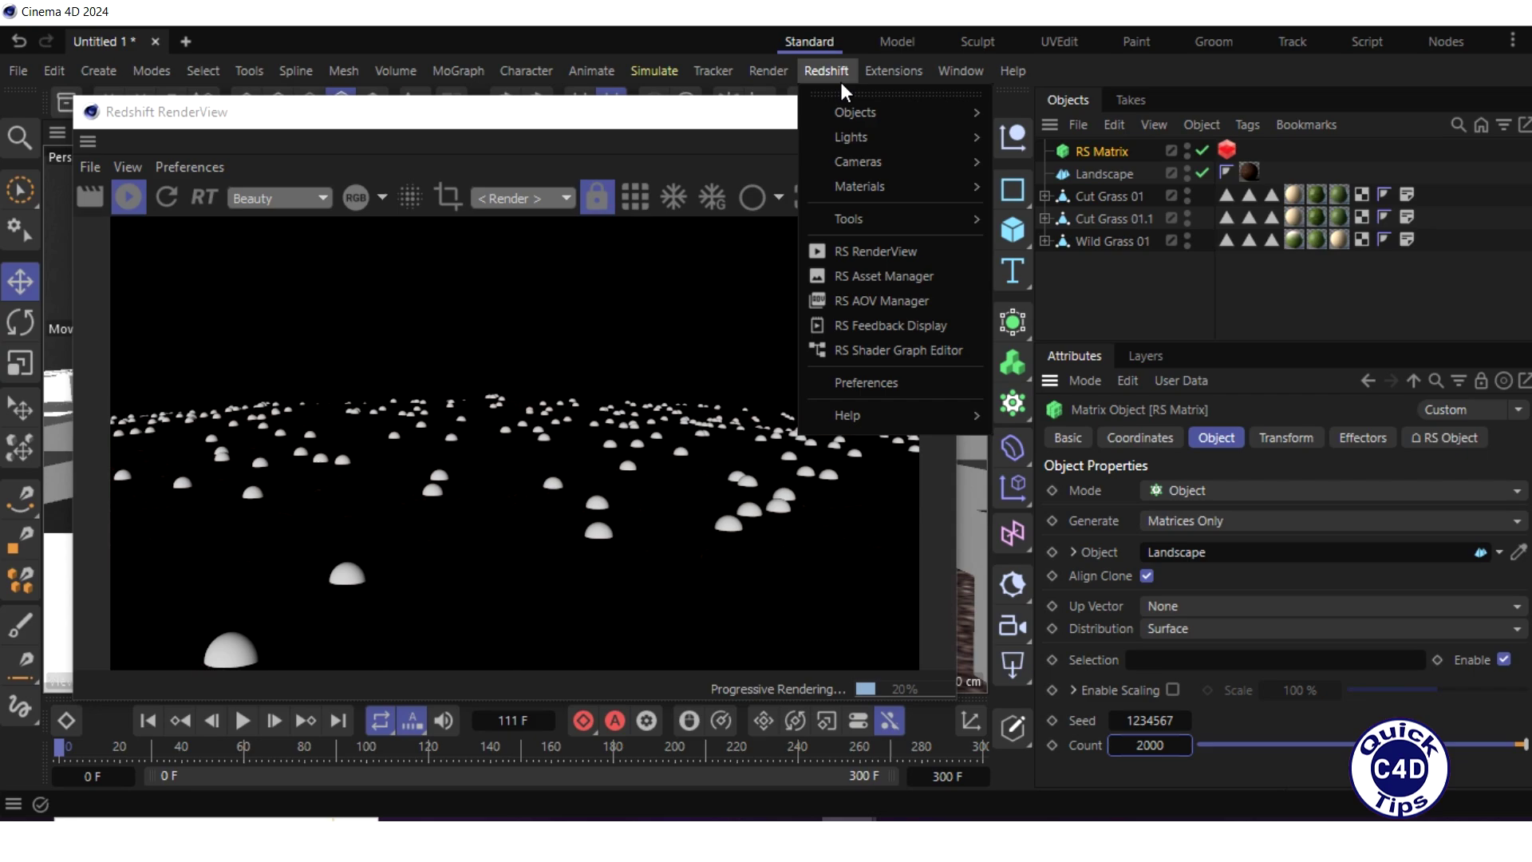
Add an RS Sky with Intensity Multiplier 7, then select the three grass objects
mouse_move(881, 114)
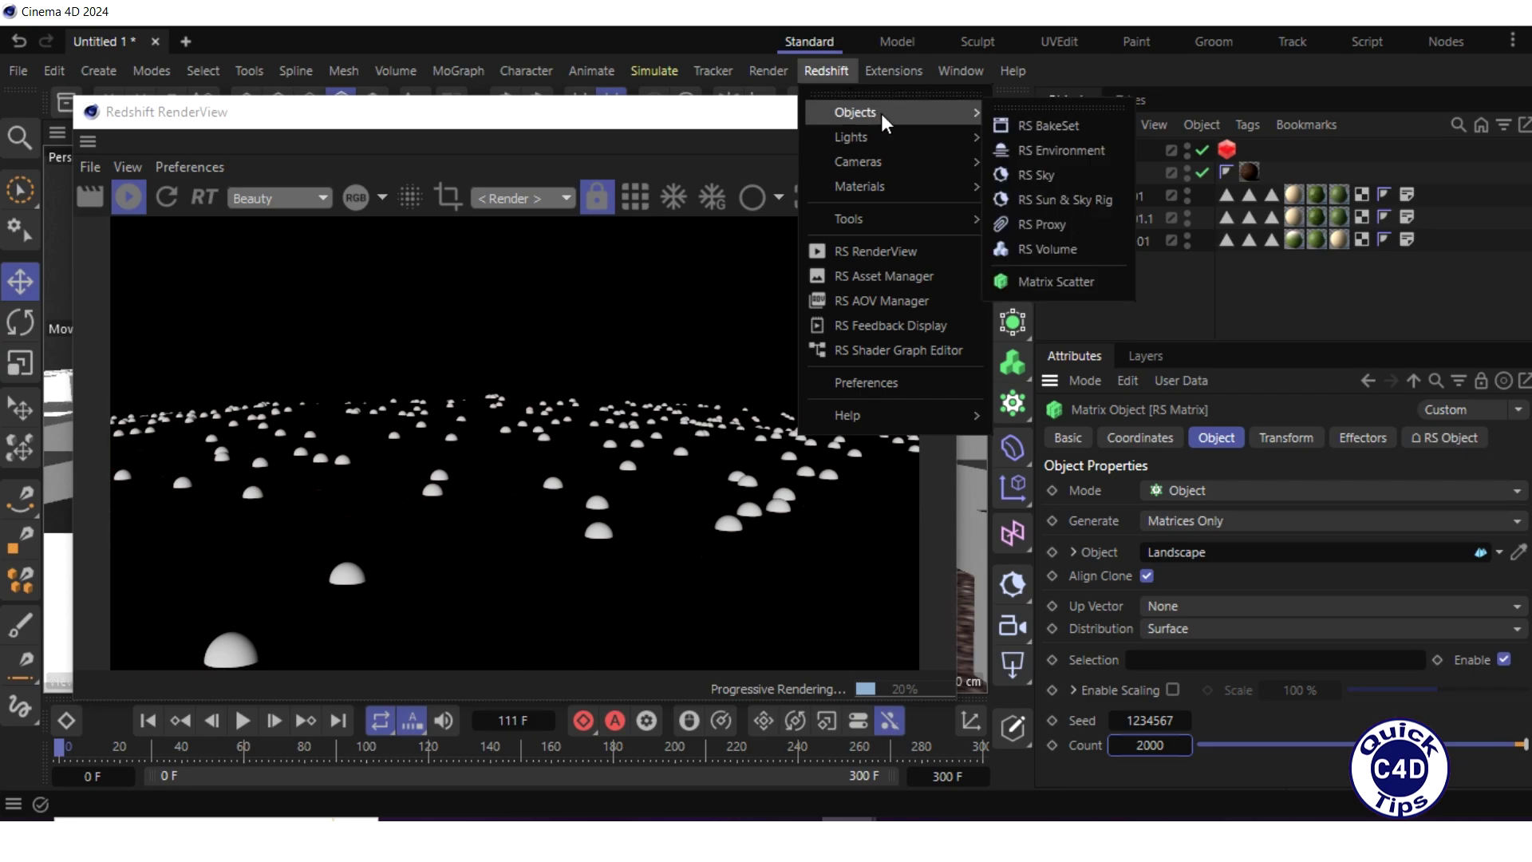
click(1042, 175)
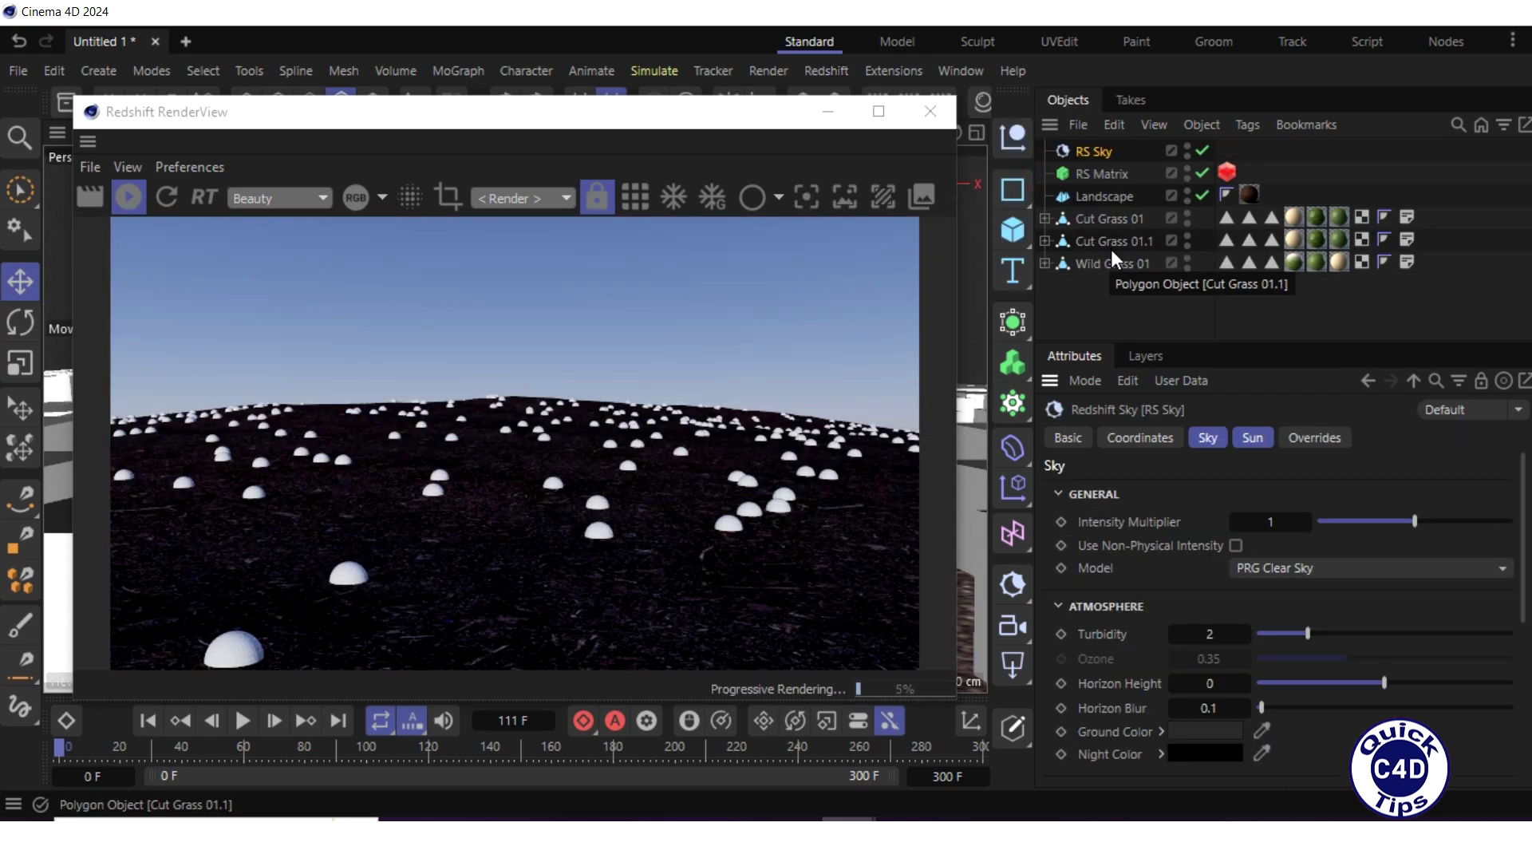
click(1208, 439)
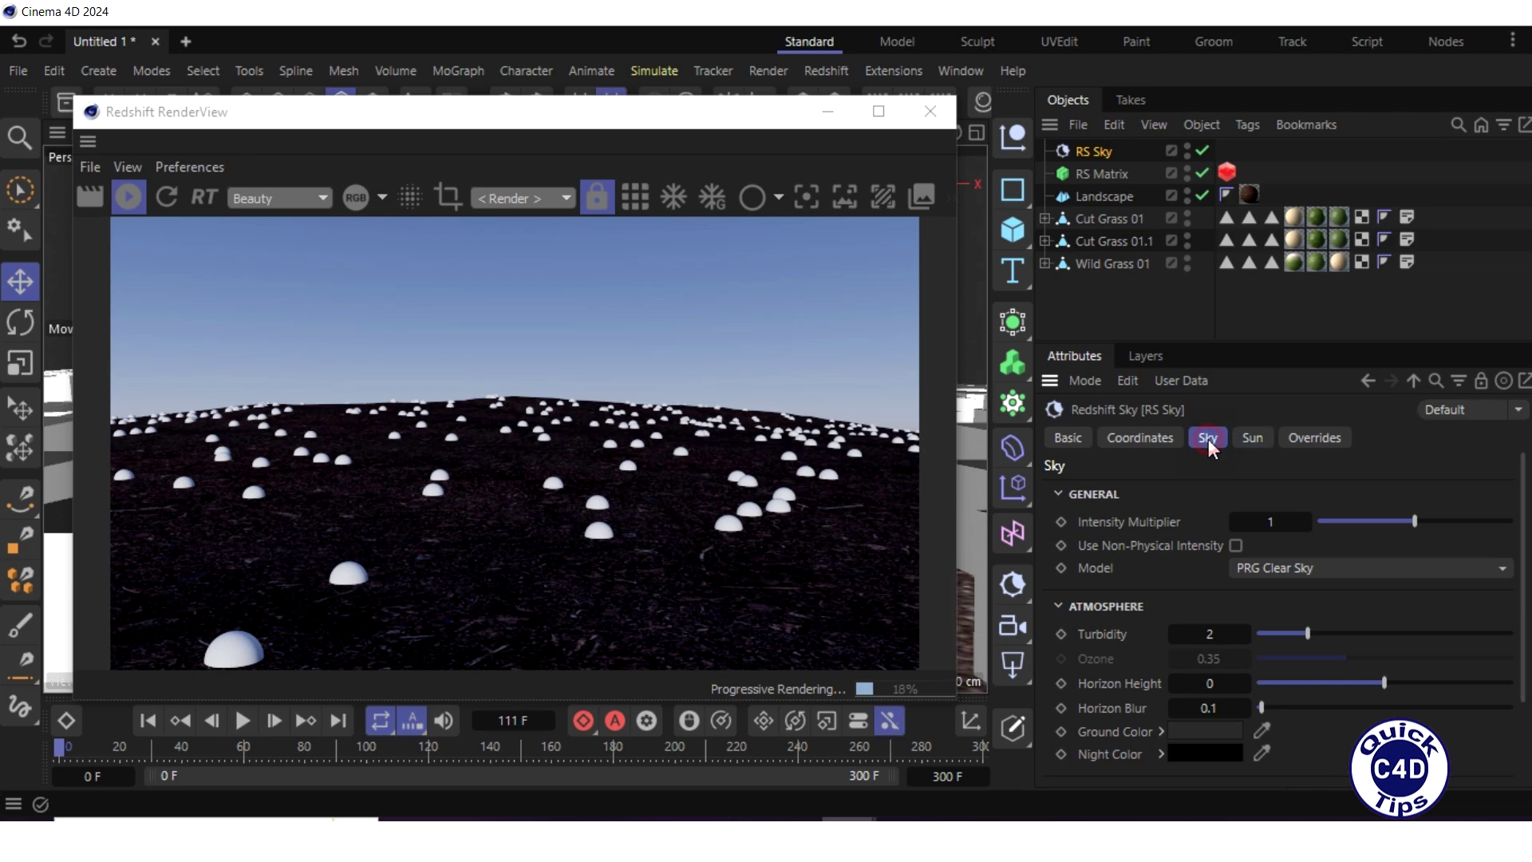
click(1269, 521)
text(7)
key(Return)
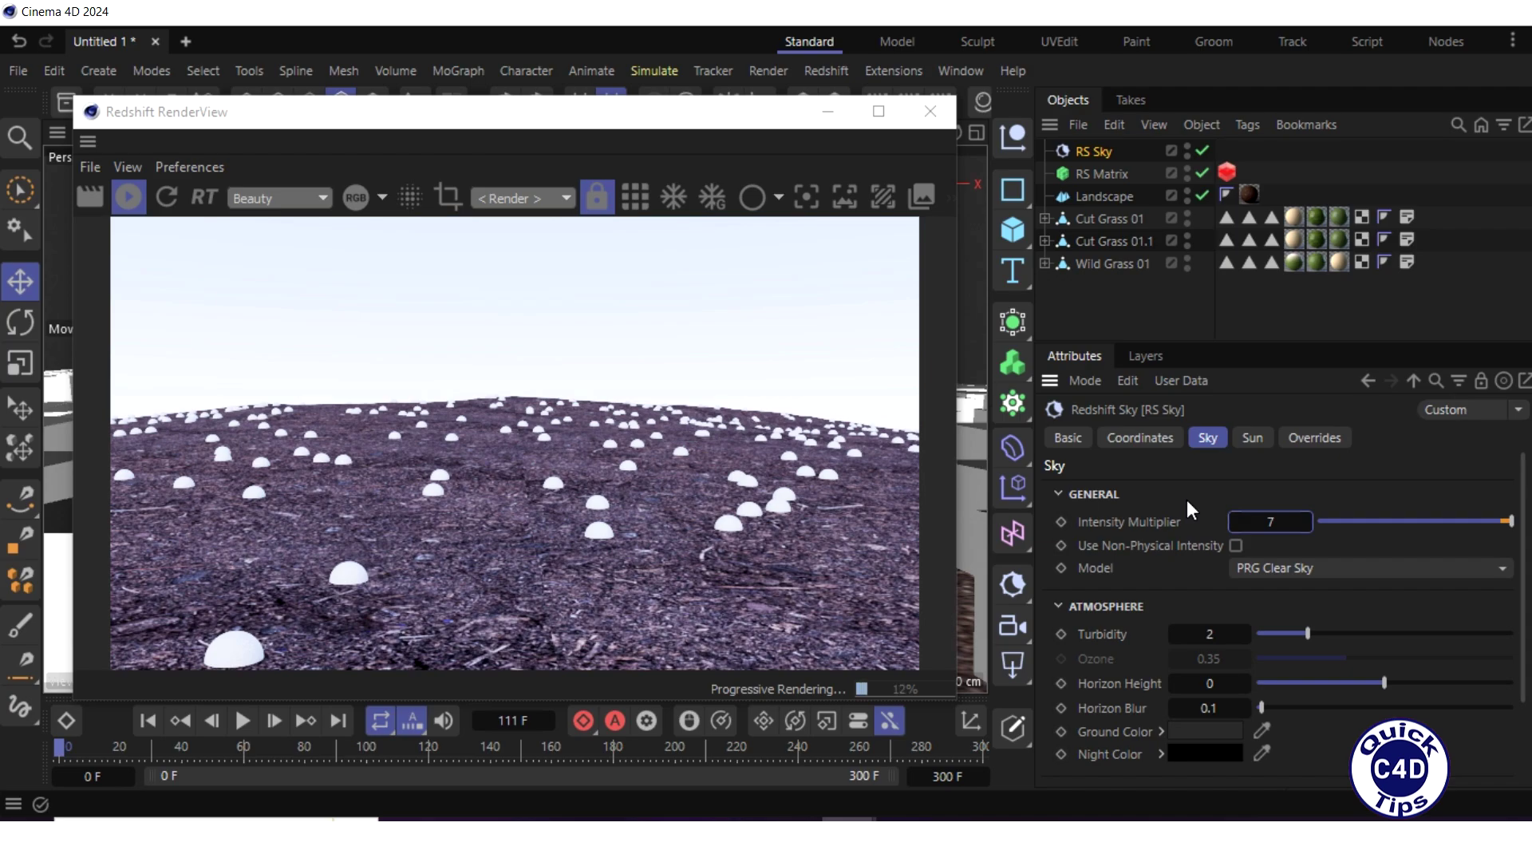
drag(1147, 285, 1050, 209)
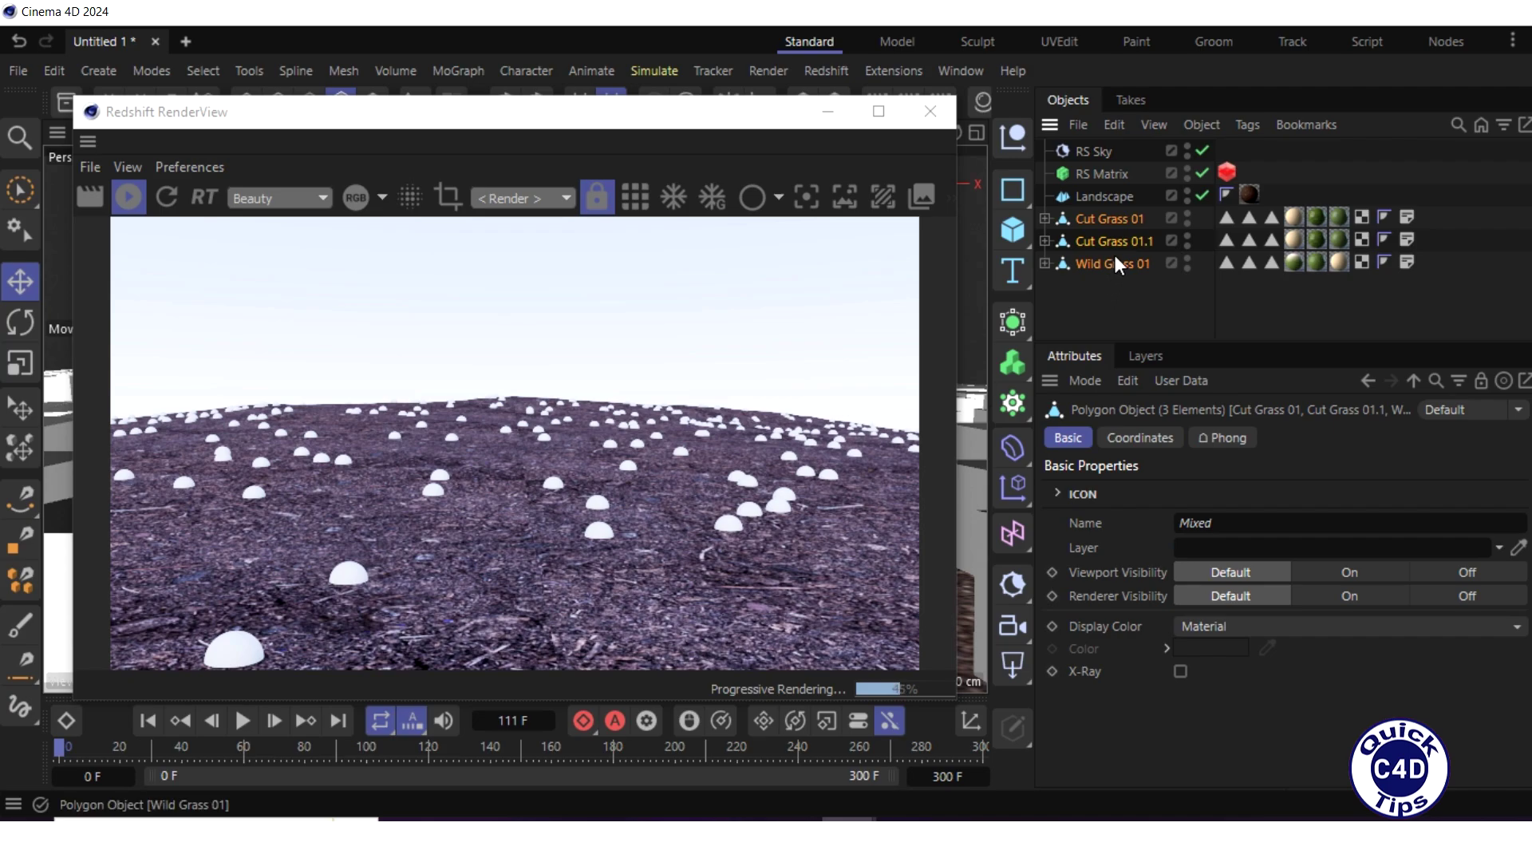
Set the RS Object Particles Mode to Custom Objects using Cut Grass 01, Cut Grass 01.1 and Wild Grass 01
click(1224, 170)
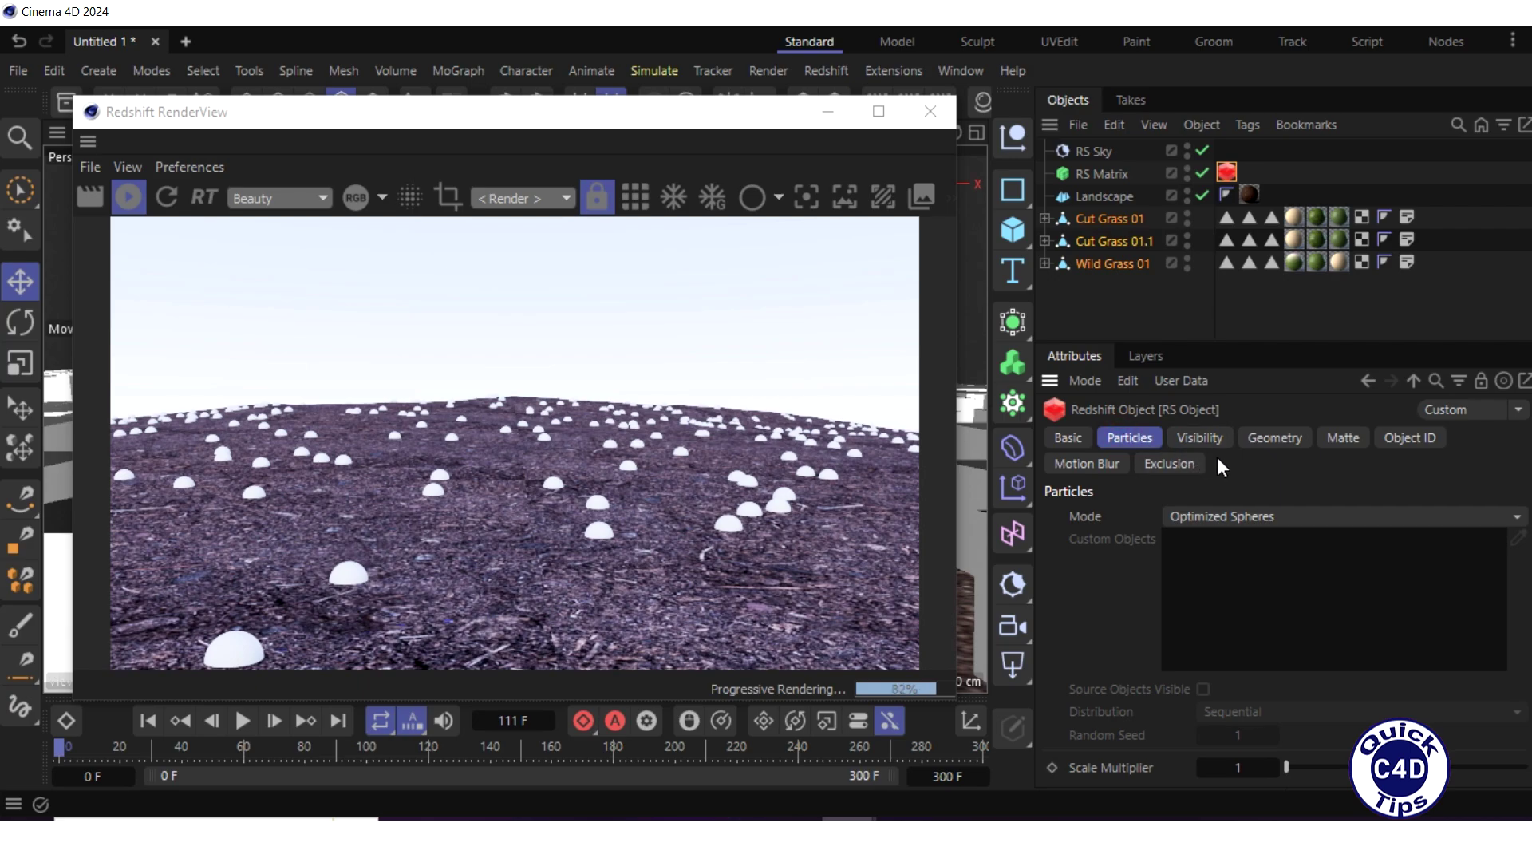
click(1295, 517)
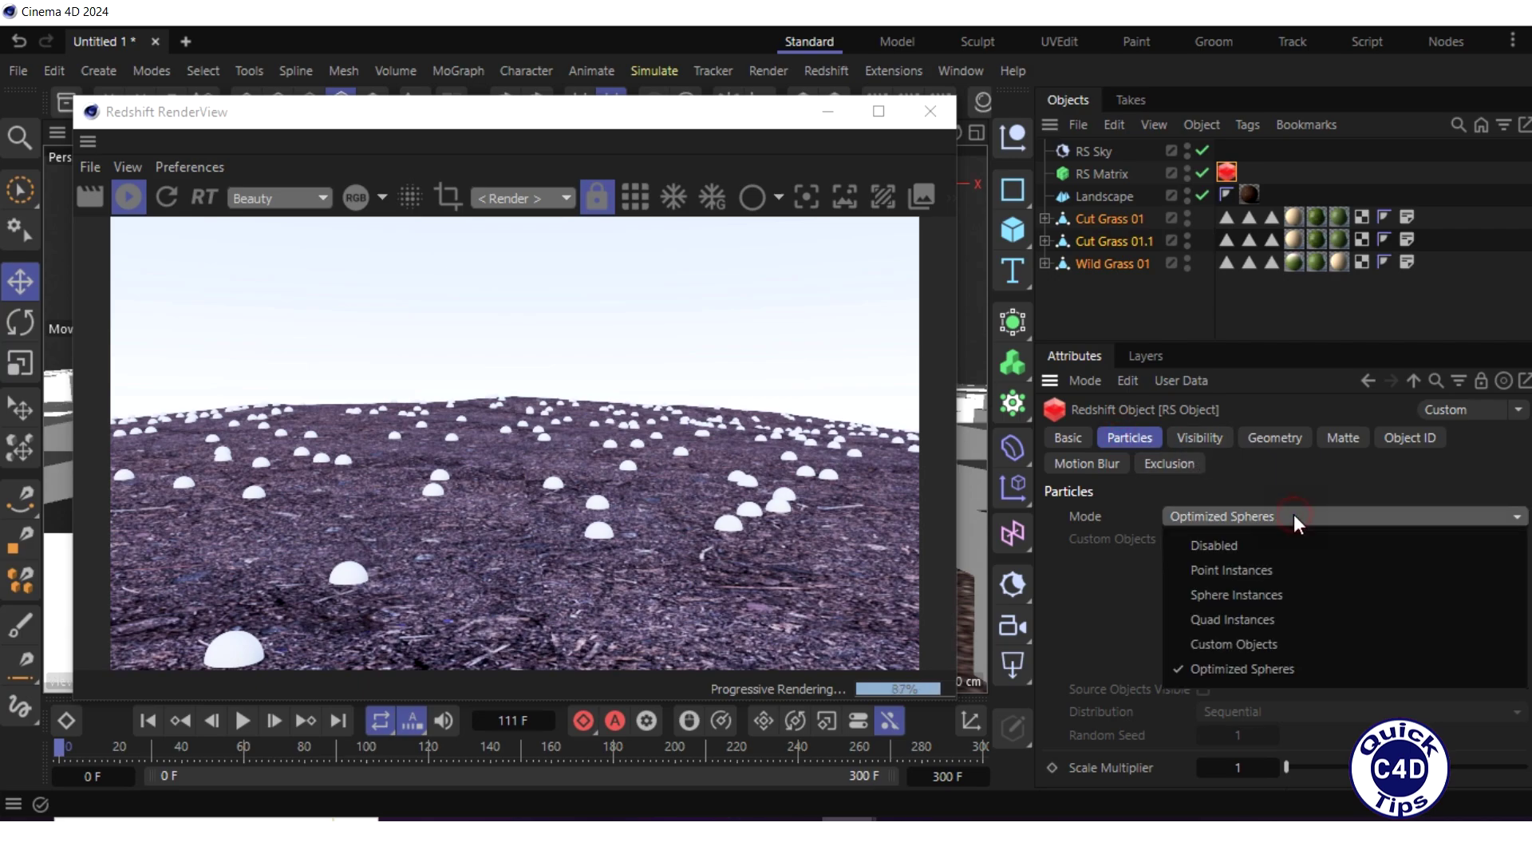
click(1305, 645)
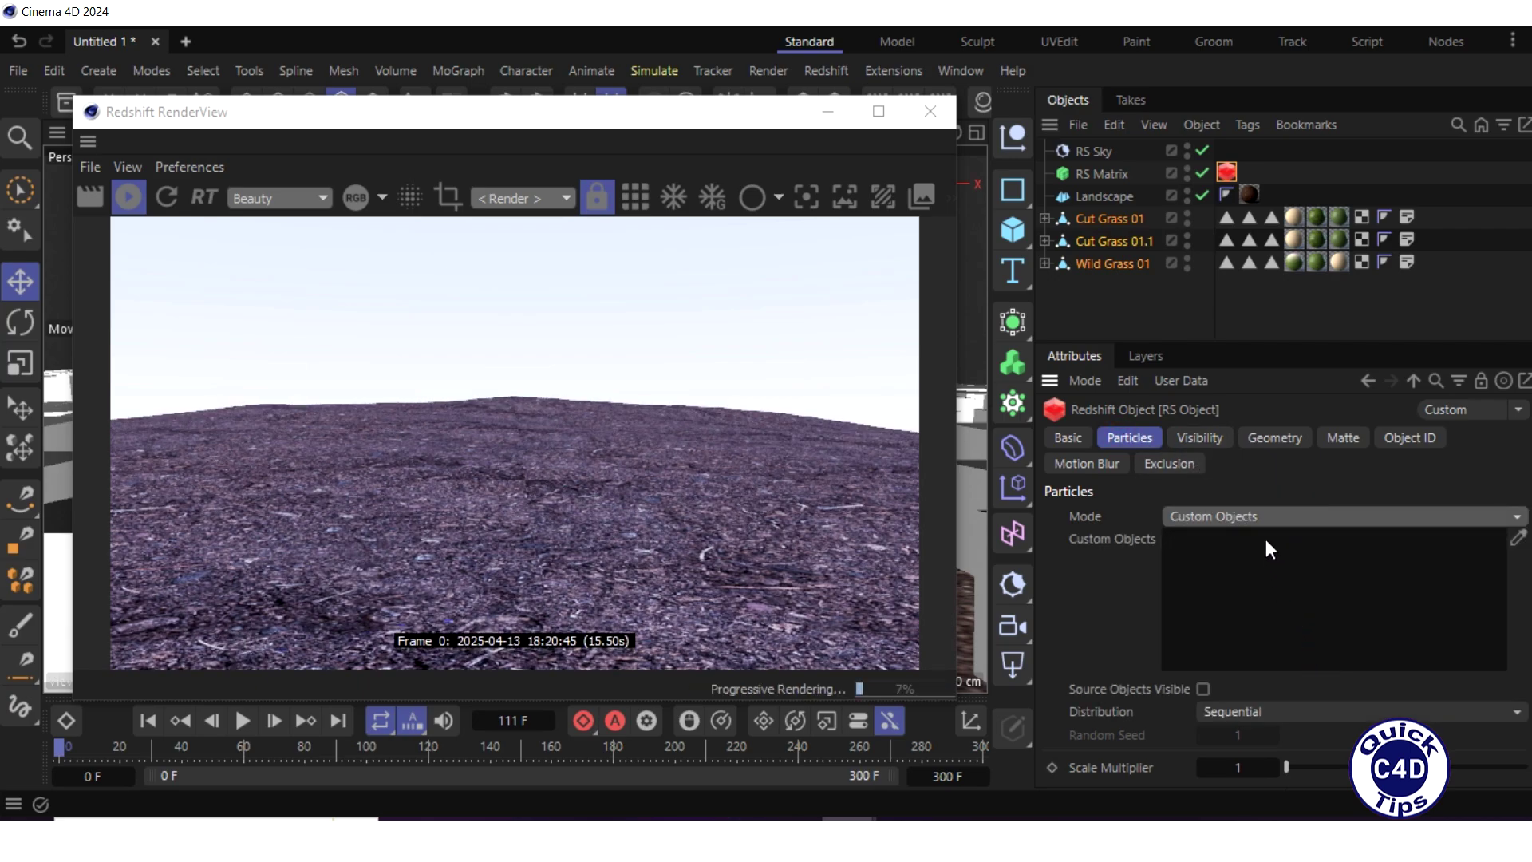
drag(1116, 239, 1226, 576)
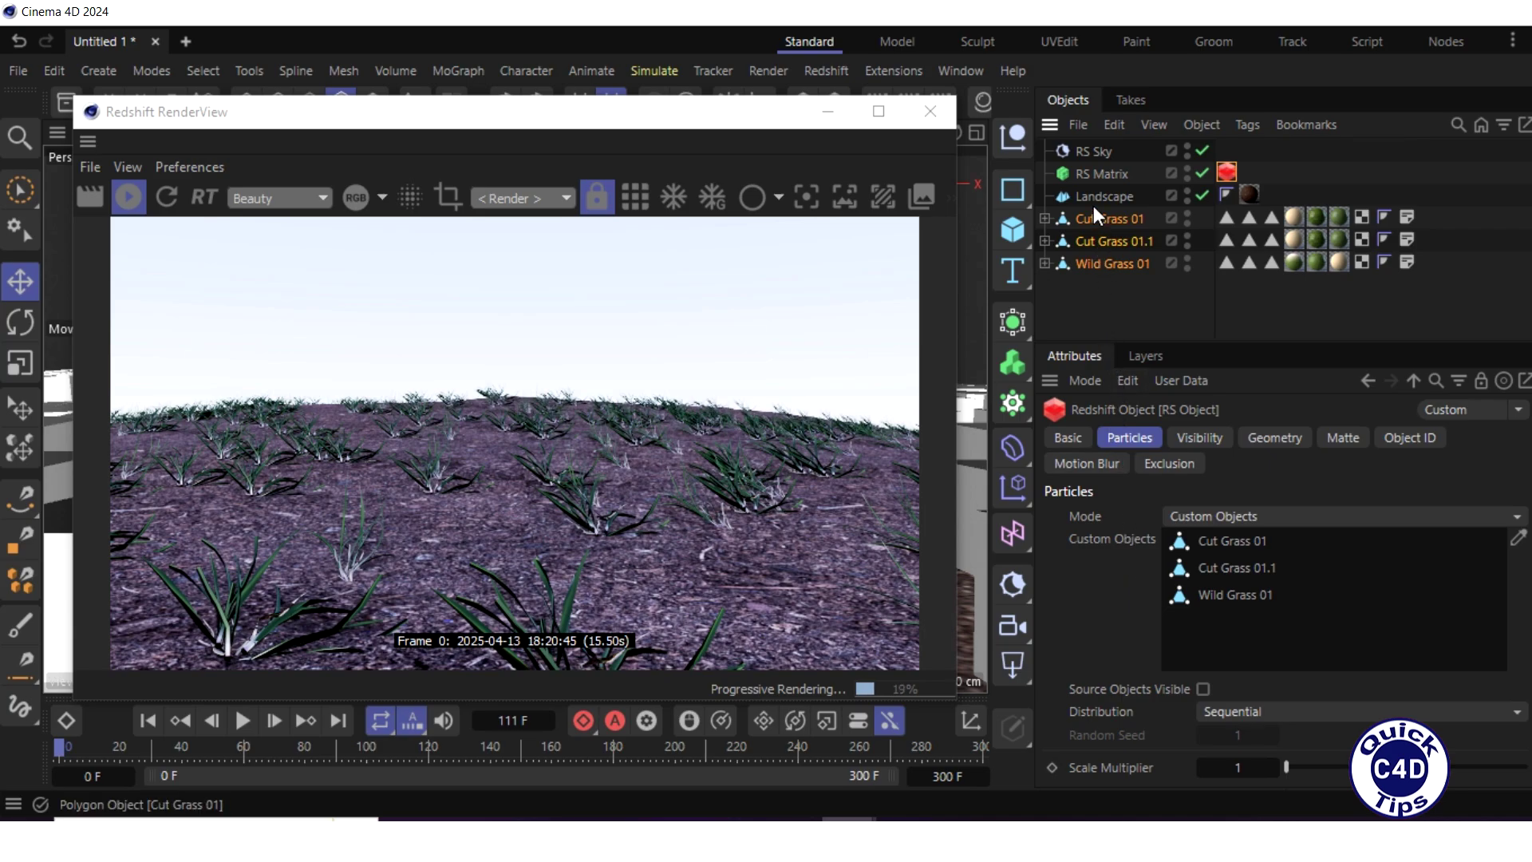
Set the RS Matrix rotation pitch (R.P) to -90° so the grass stands upright
click(1093, 173)
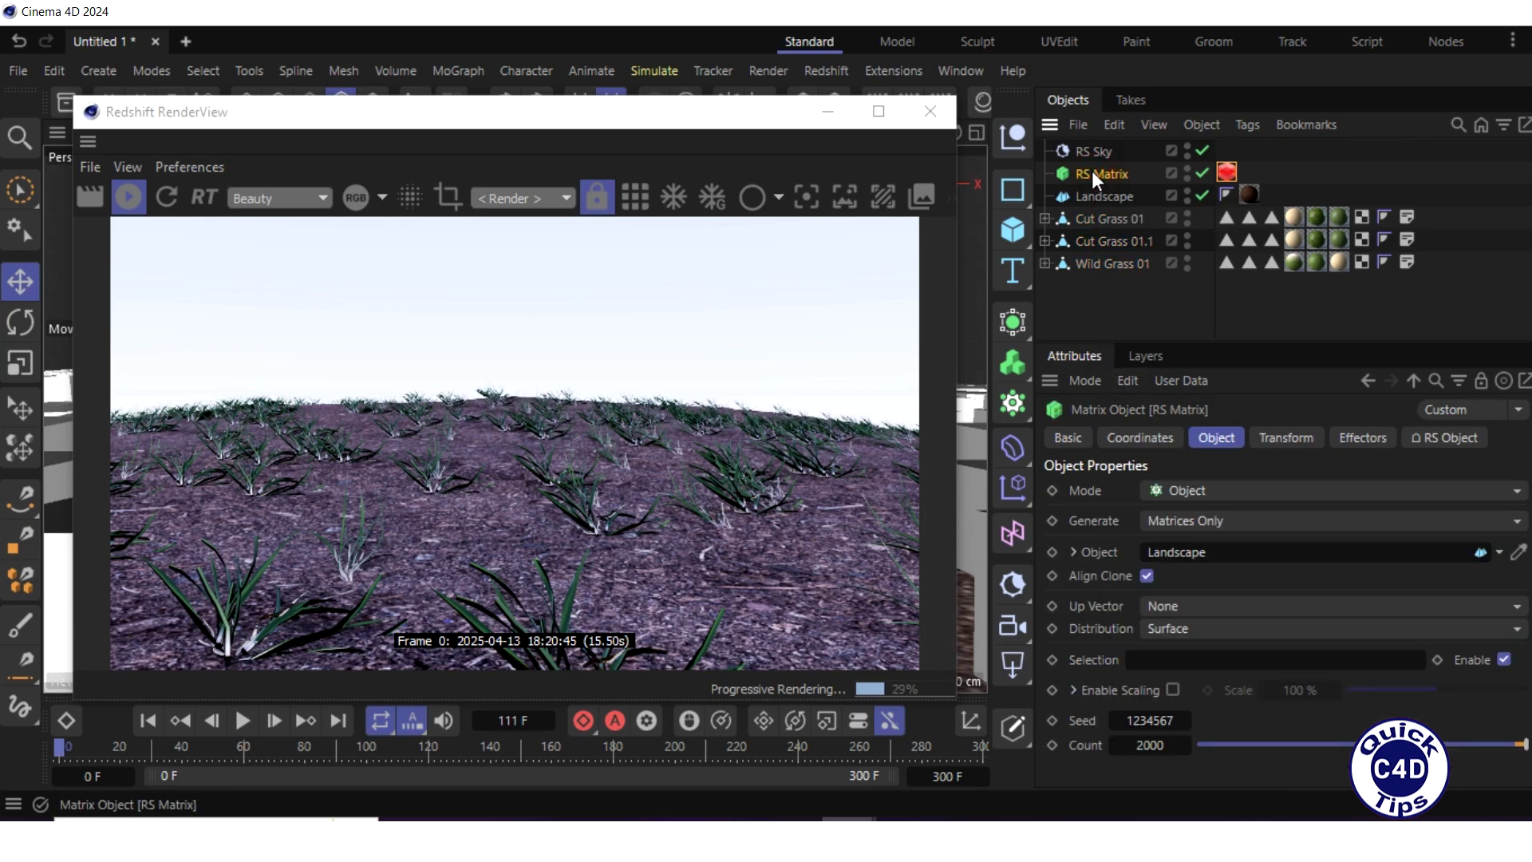
click(1276, 438)
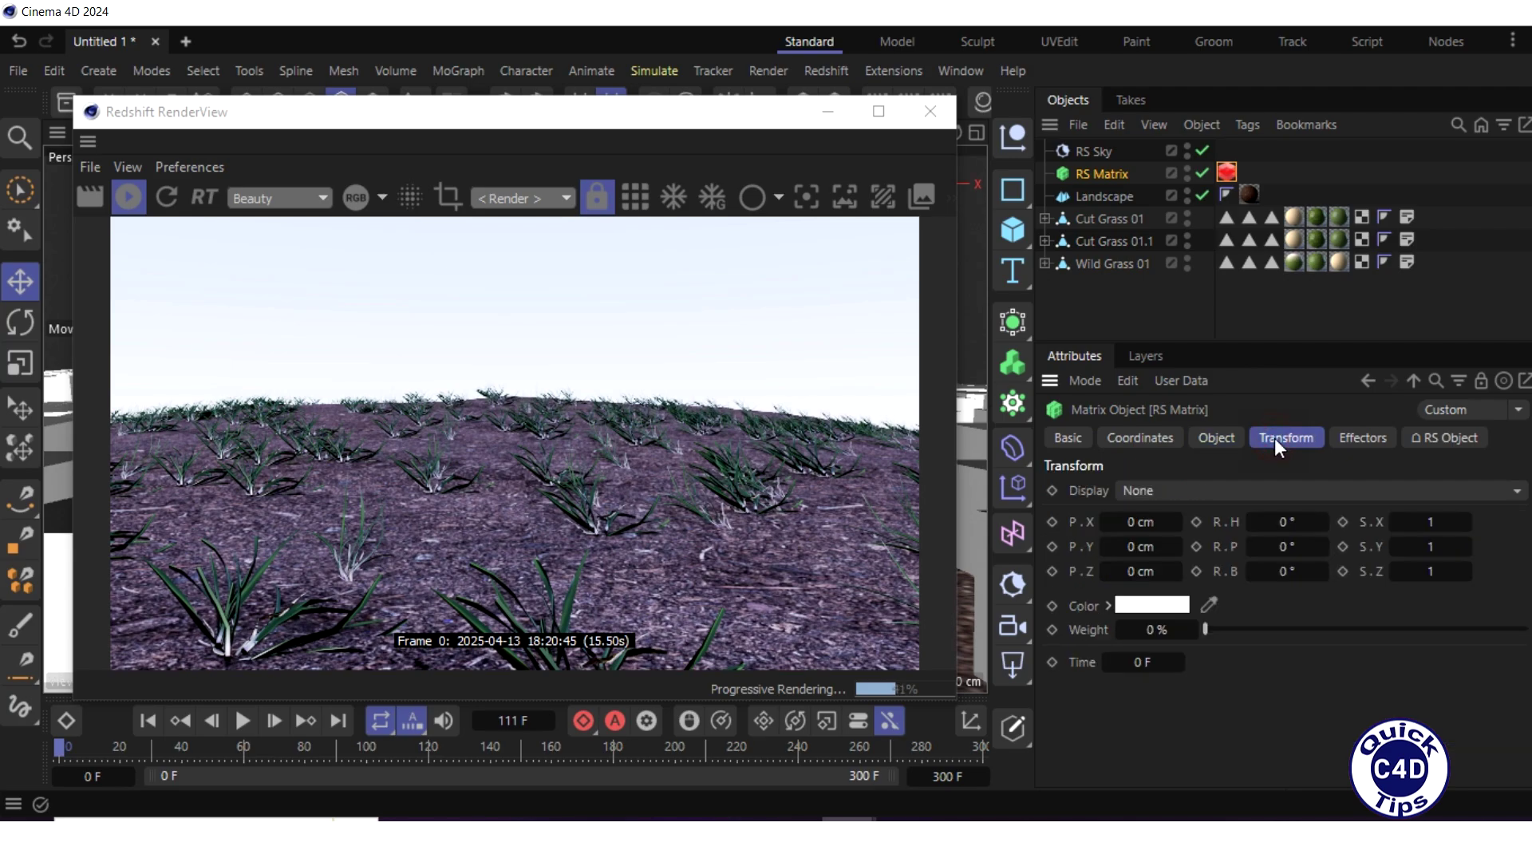
click(1279, 546)
text(-90)
key(Return)
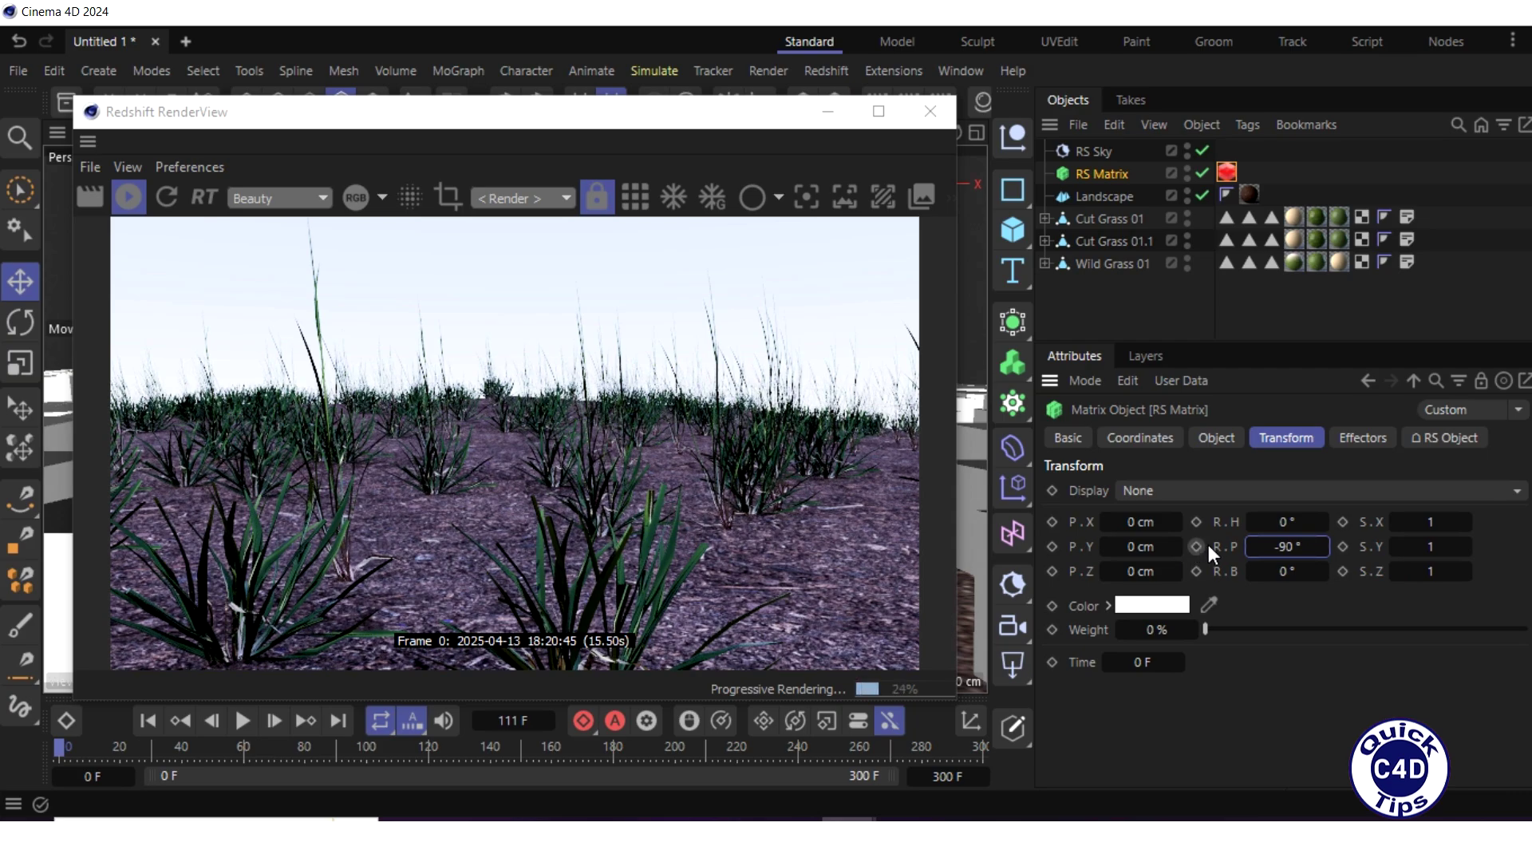
click(1103, 173)
Add a Random effector and turn off its position randomization
click(1015, 485)
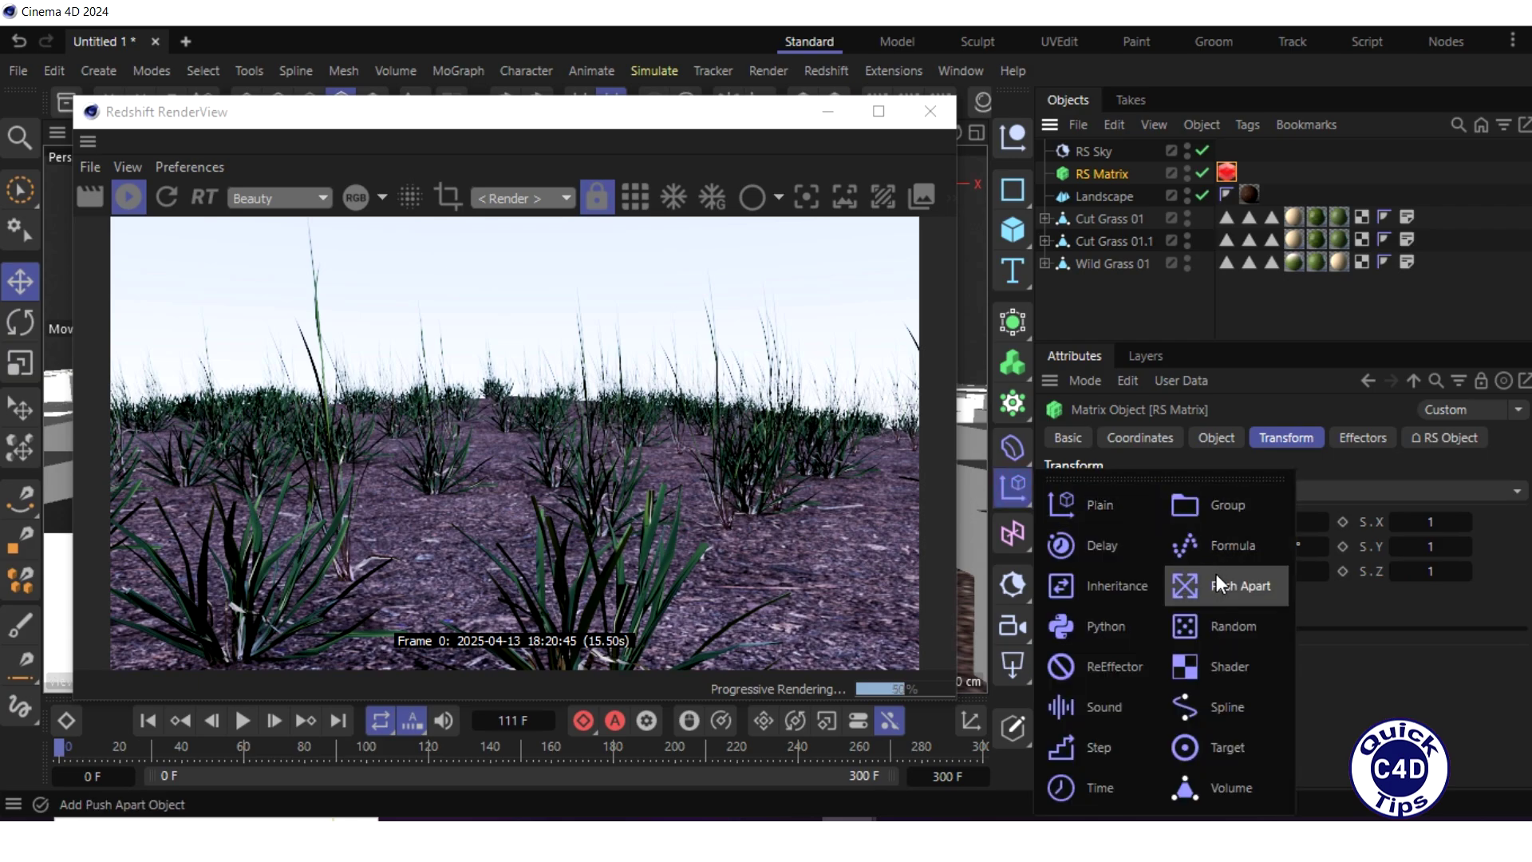
click(1224, 627)
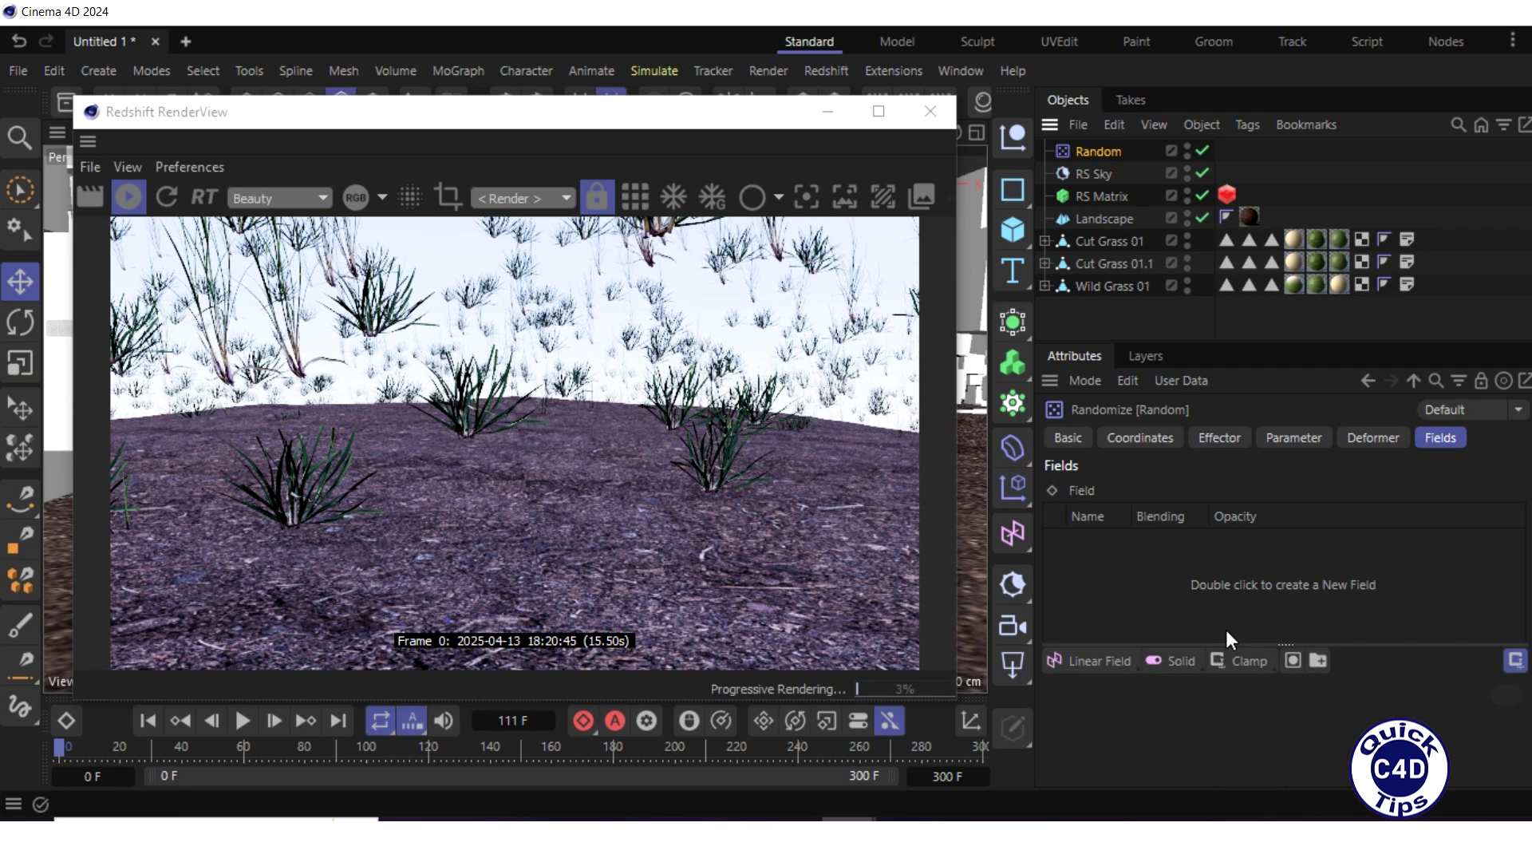
click(1294, 438)
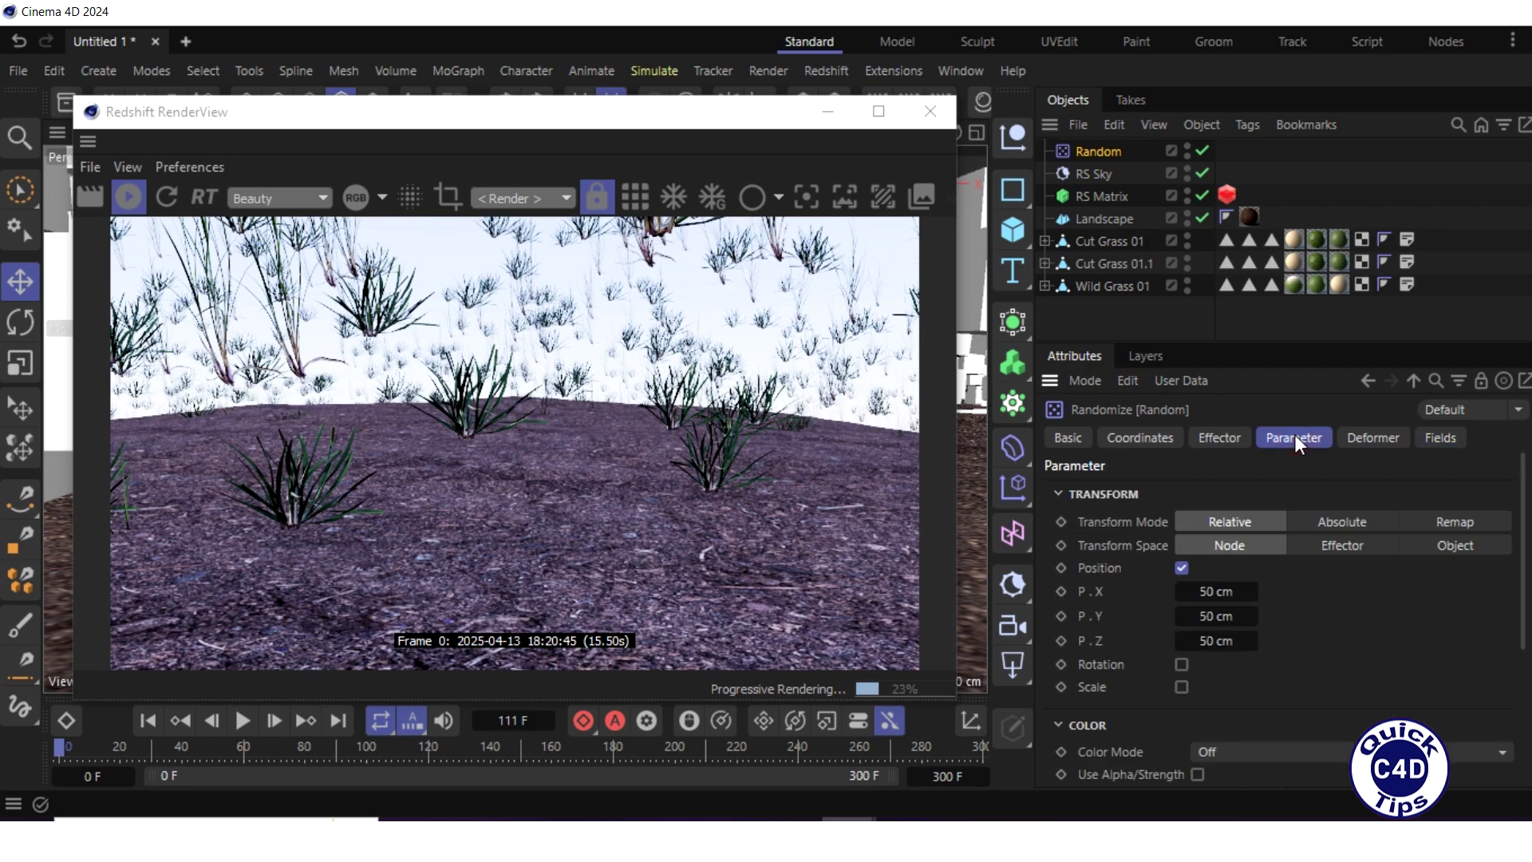
click(1181, 566)
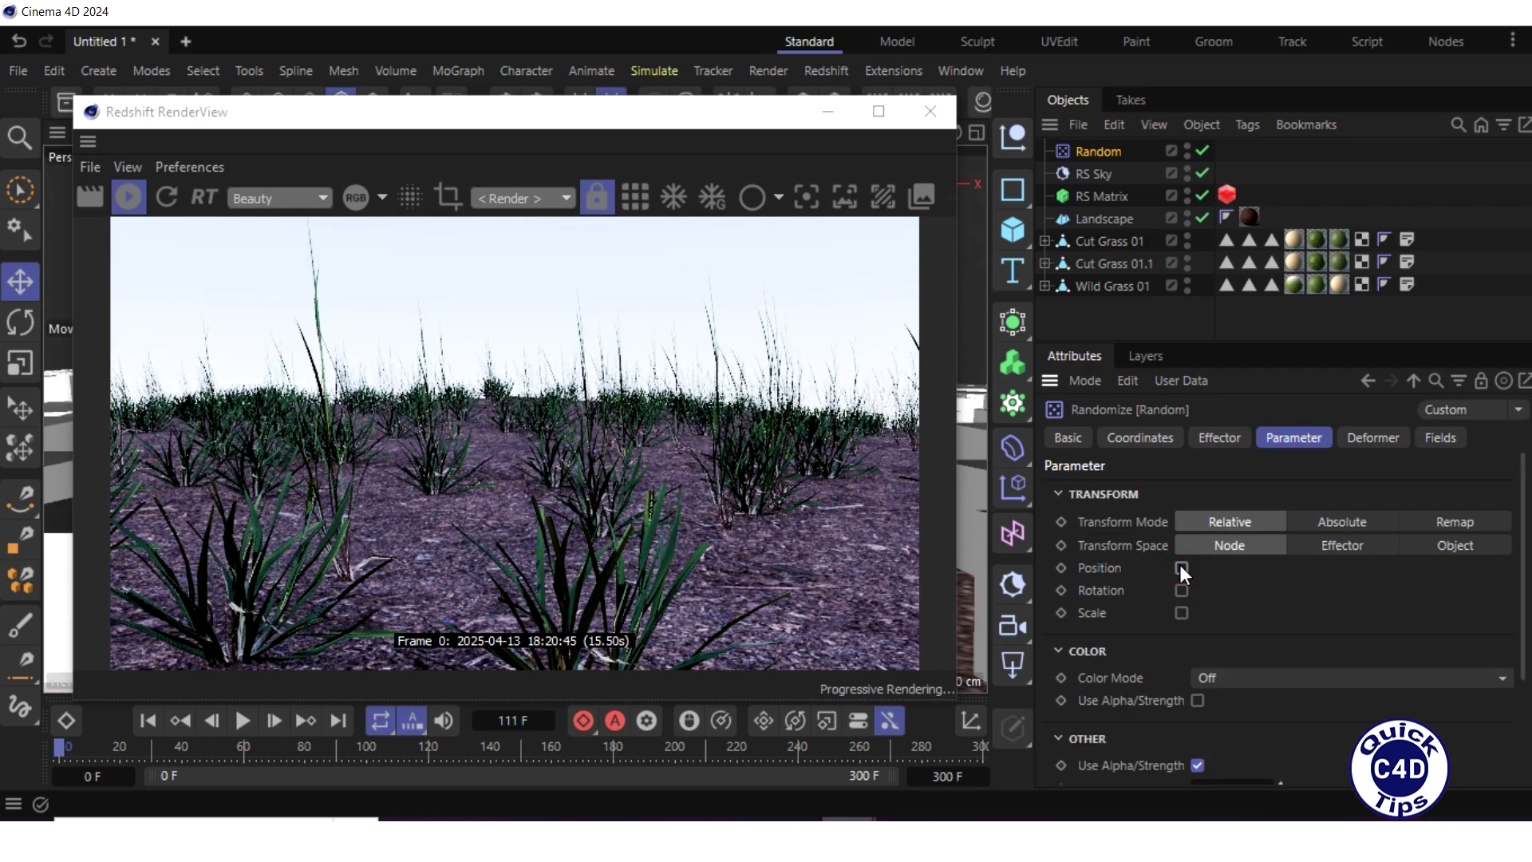
Enable random rotation with H 360°, P 5° and B 5°
click(1181, 590)
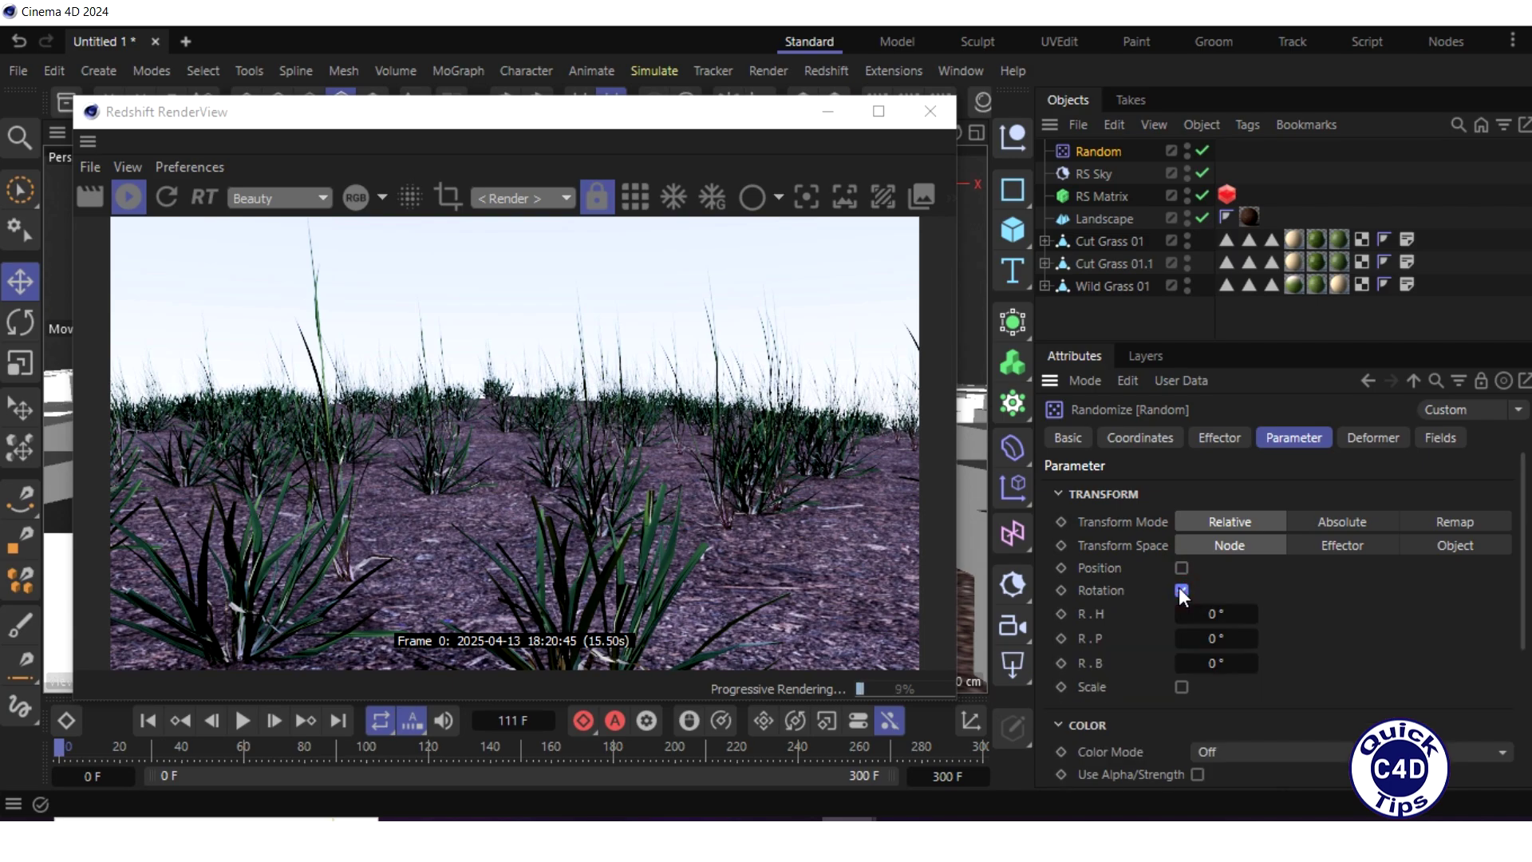
click(1211, 614)
text(360)
key(Return)
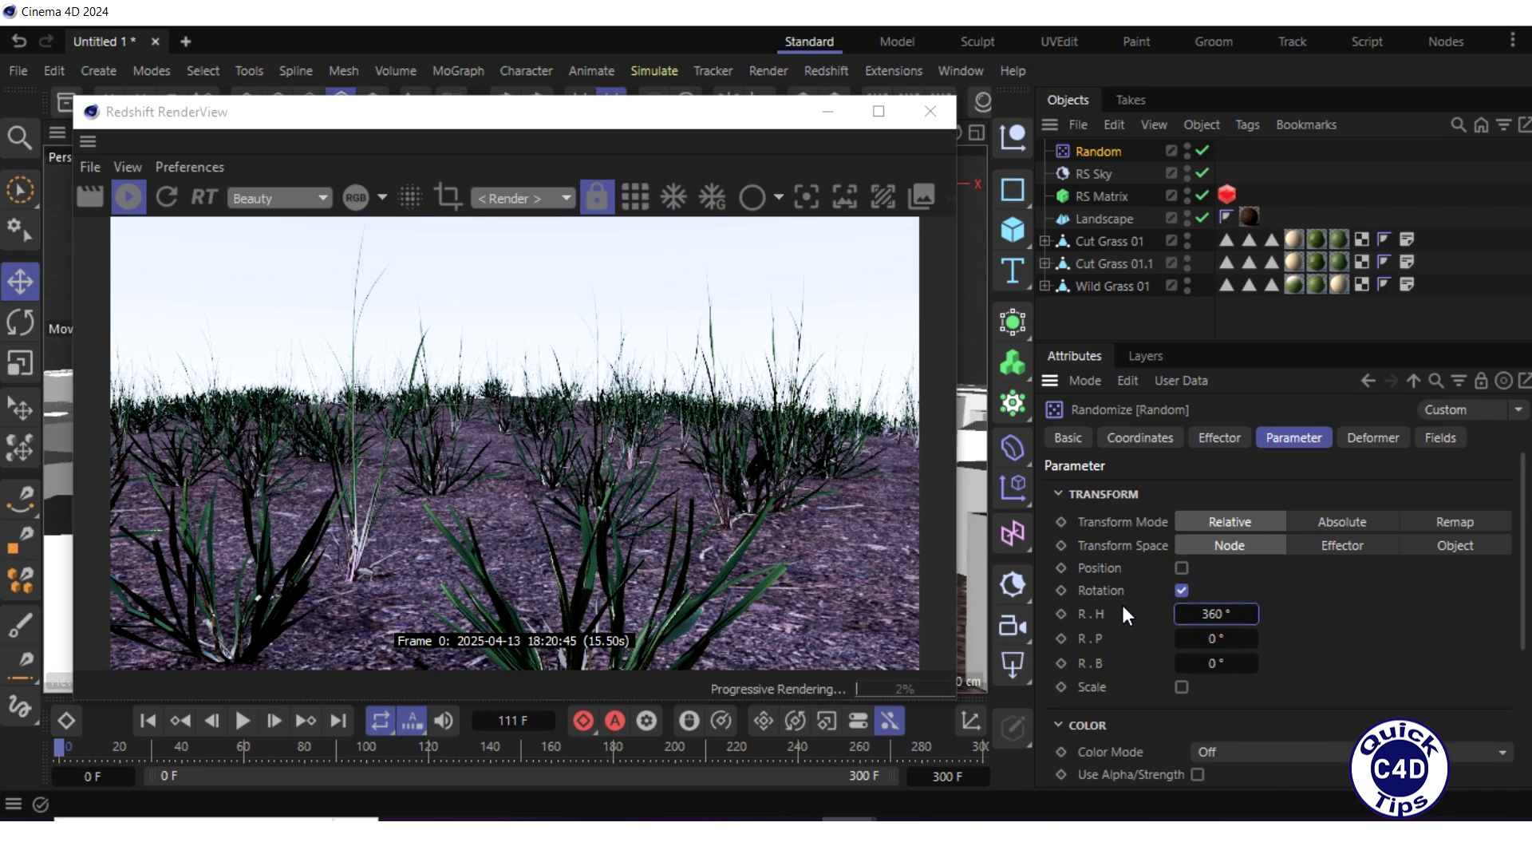
click(1209, 638)
text(5)
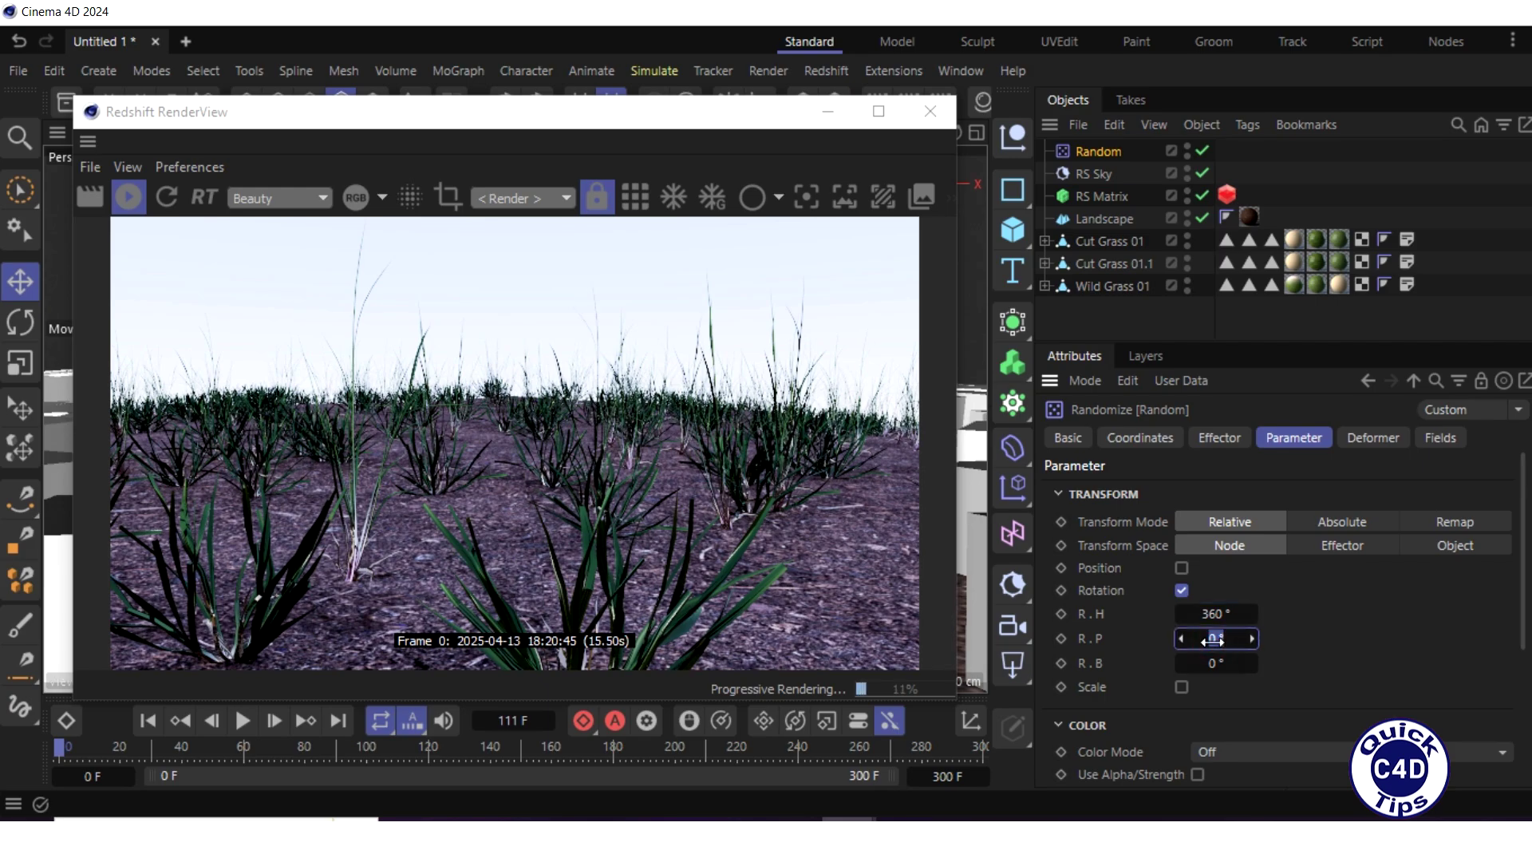
click(1216, 664)
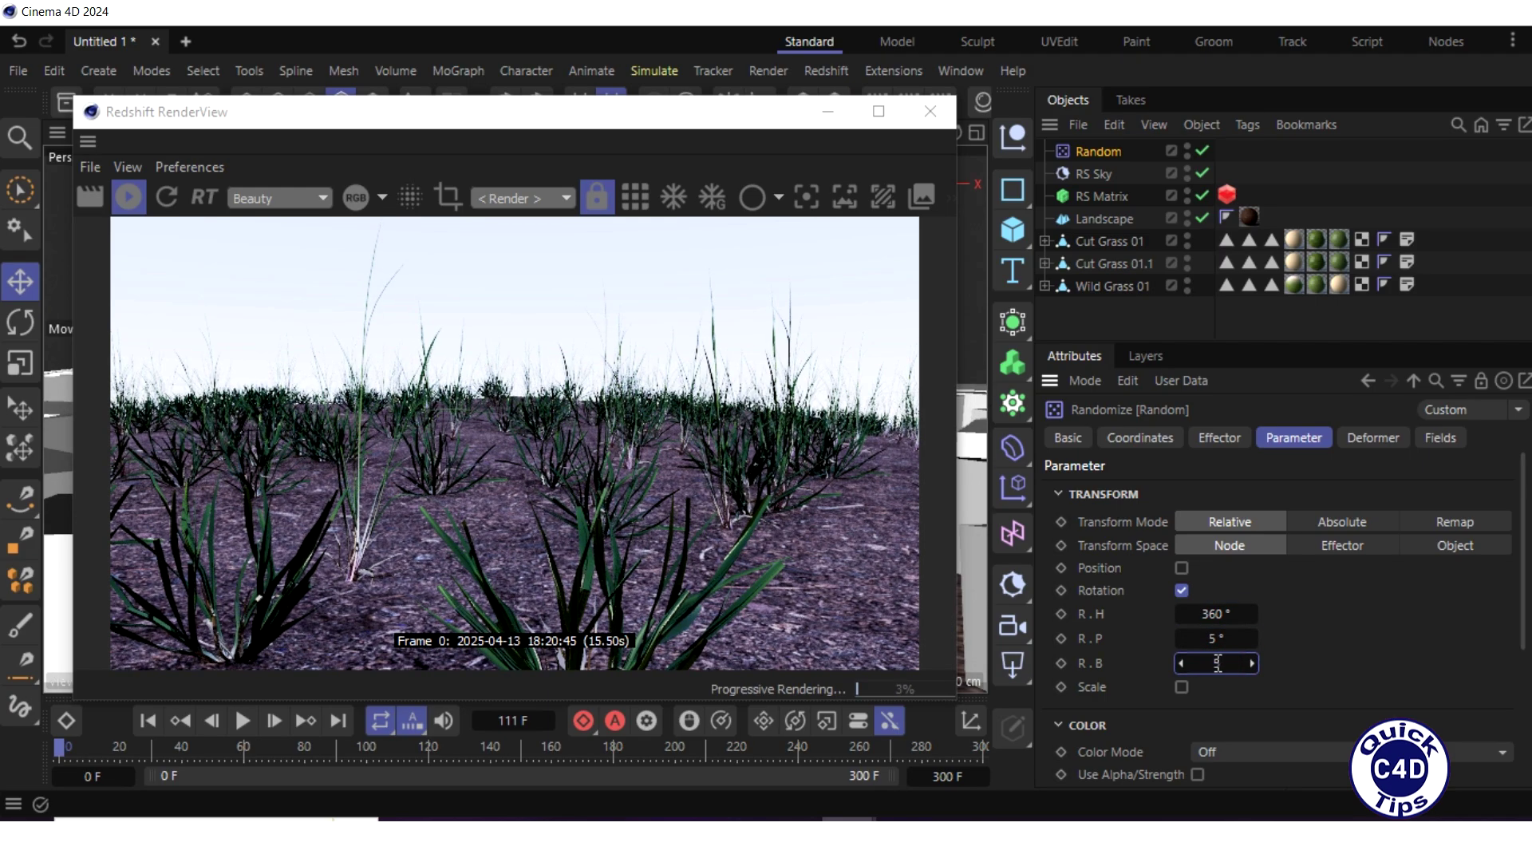
text(5)
key(Return)
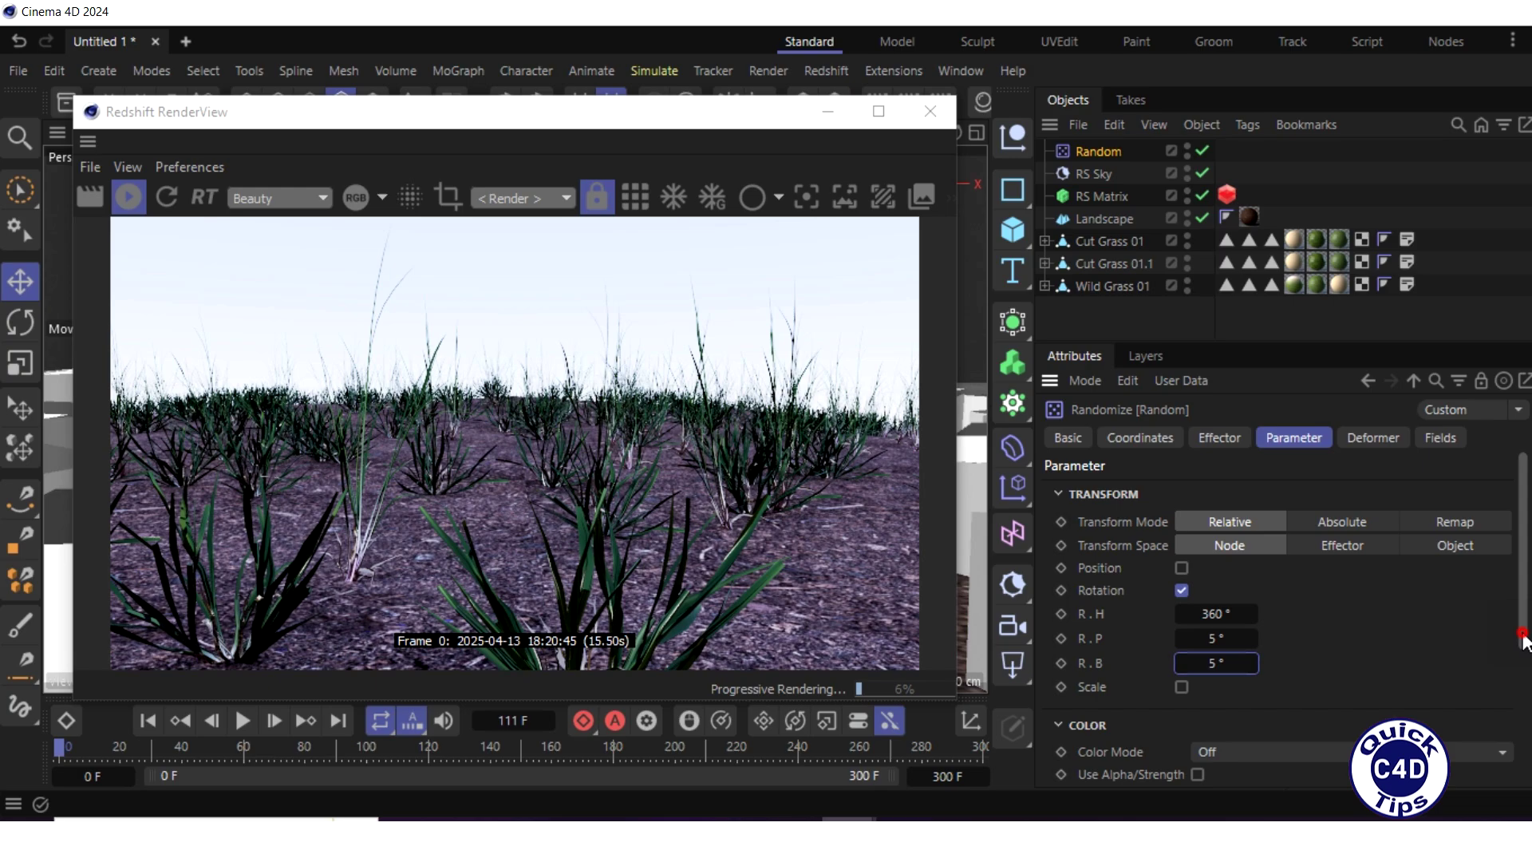
Enable random scale with S.X 0.2 and S.Z 0.2, and enter S.Y 0.3
scroll(1525, 662, down, 1)
scroll(1526, 662, down, 1)
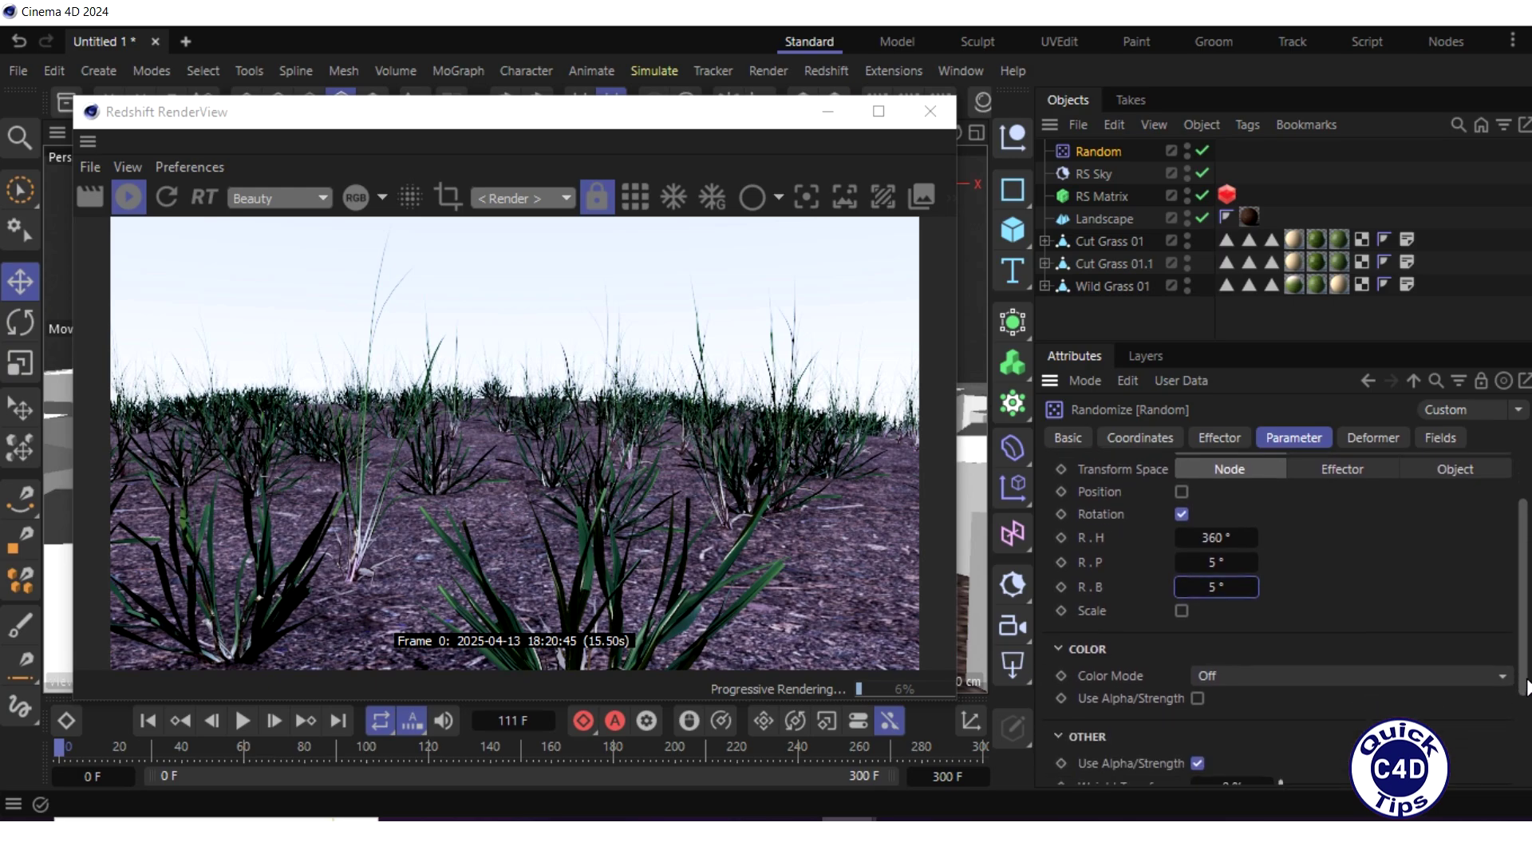
click(1181, 611)
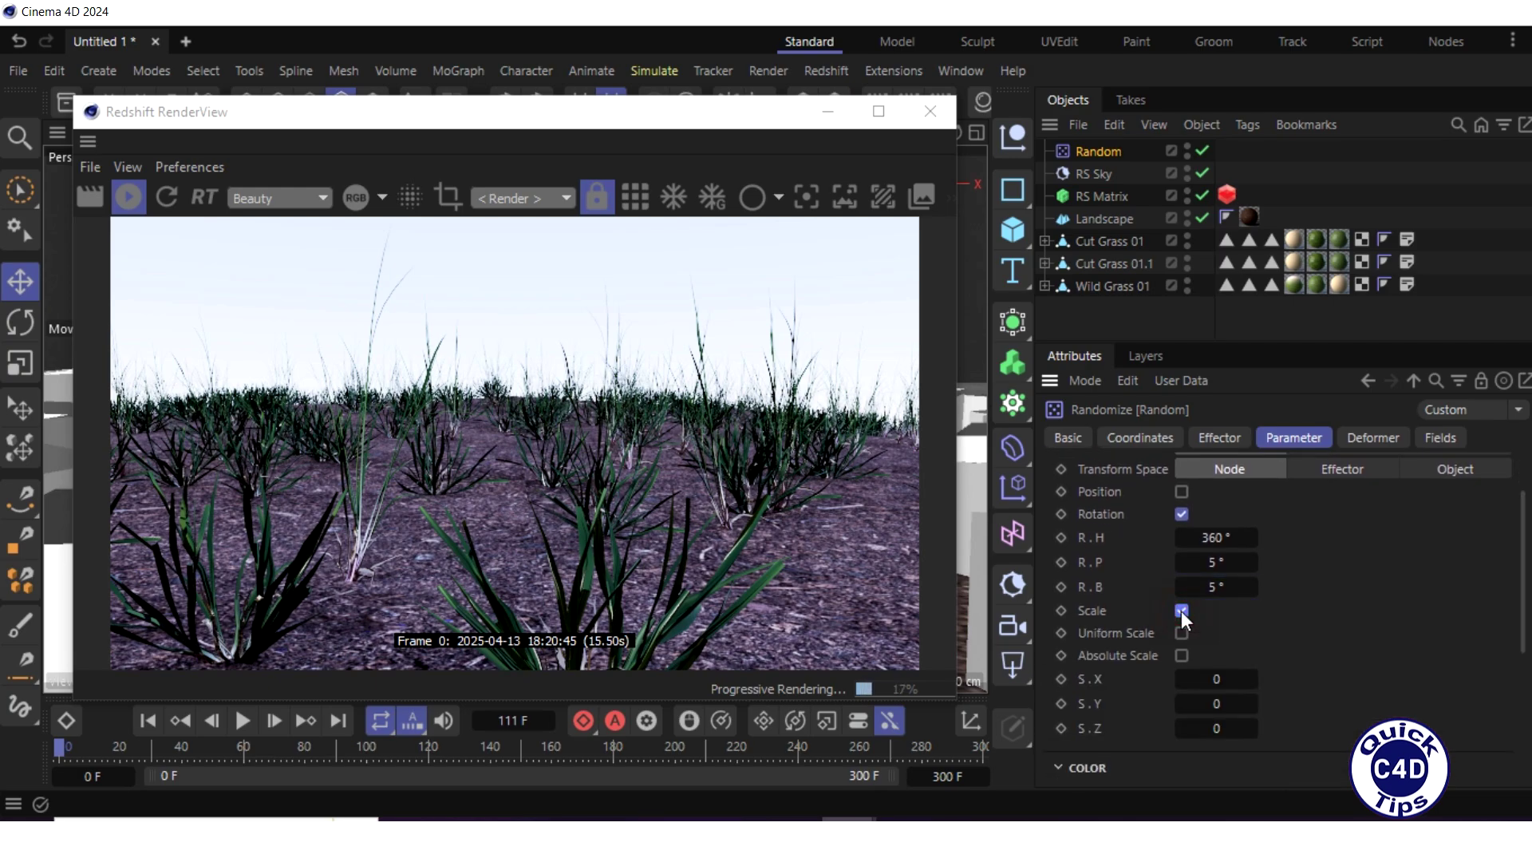
click(1209, 677)
text(.2)
key(Return)
key(Tab)
key(Tab)
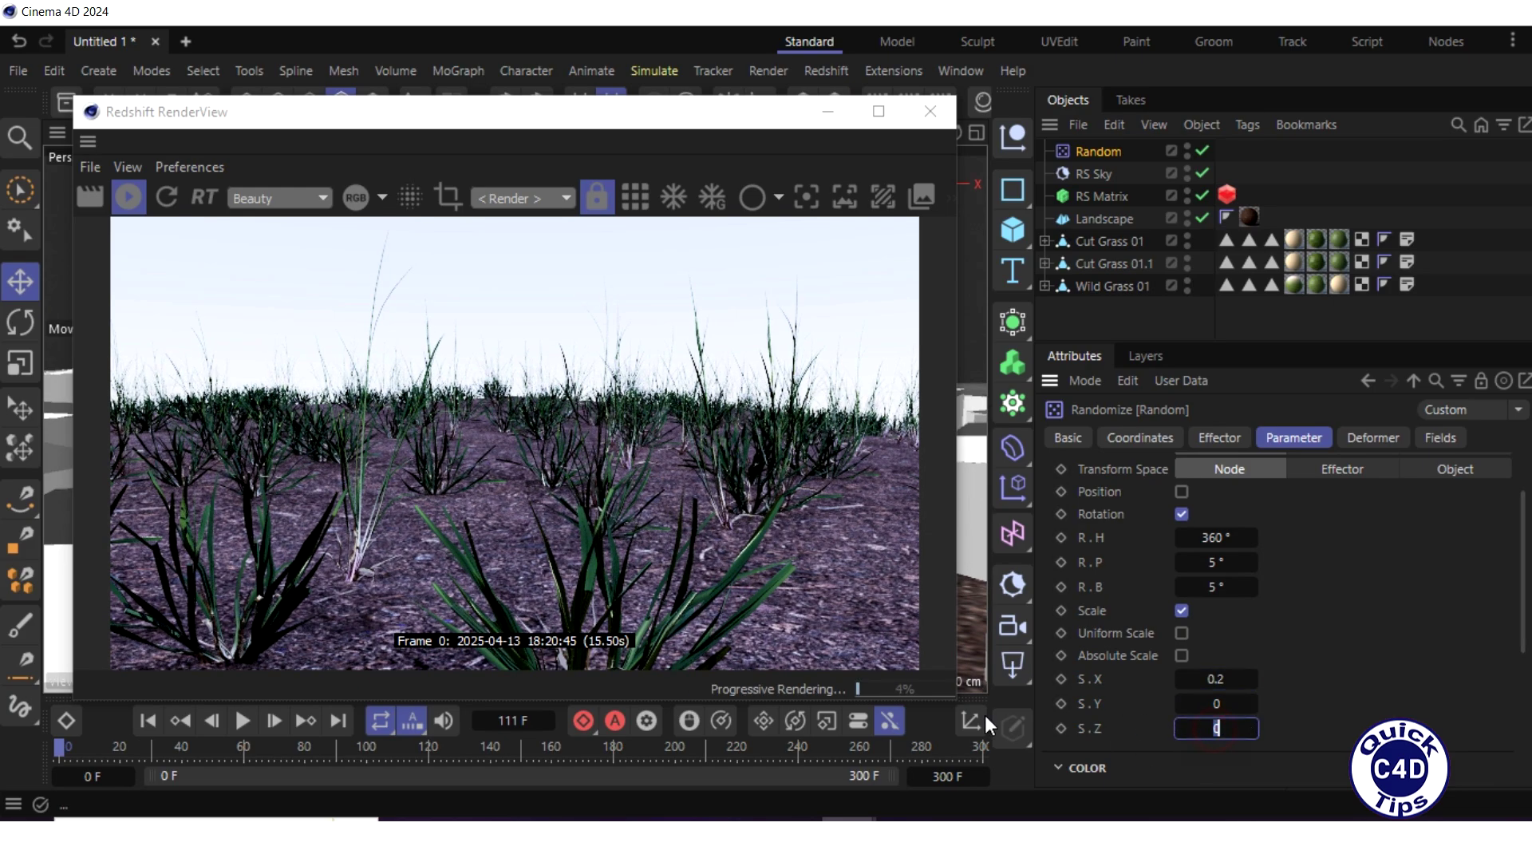
text(.2)
key(Return)
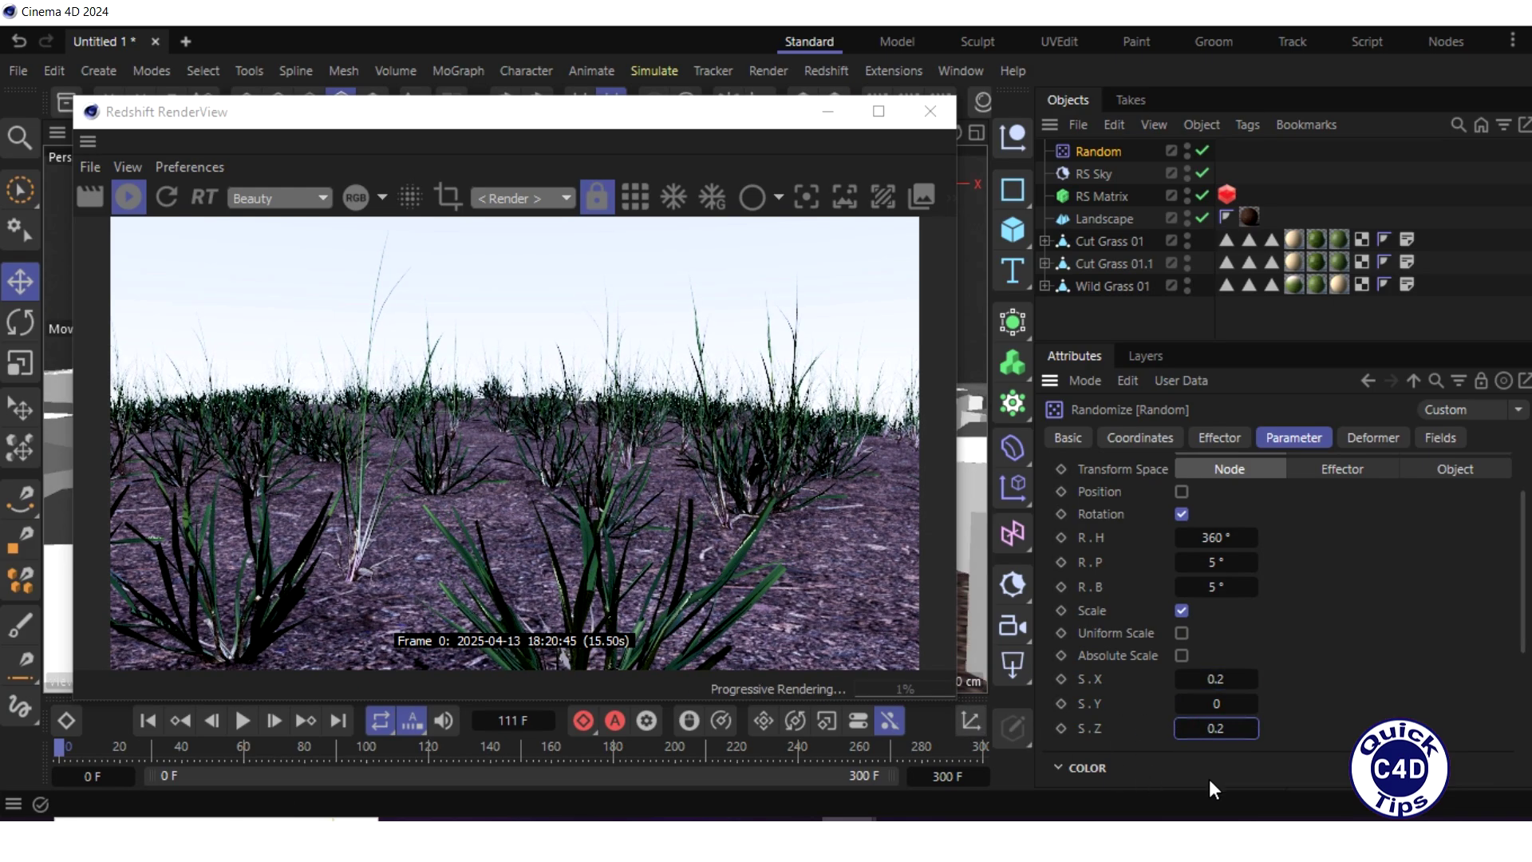
key(shift+Tab)
text(0)
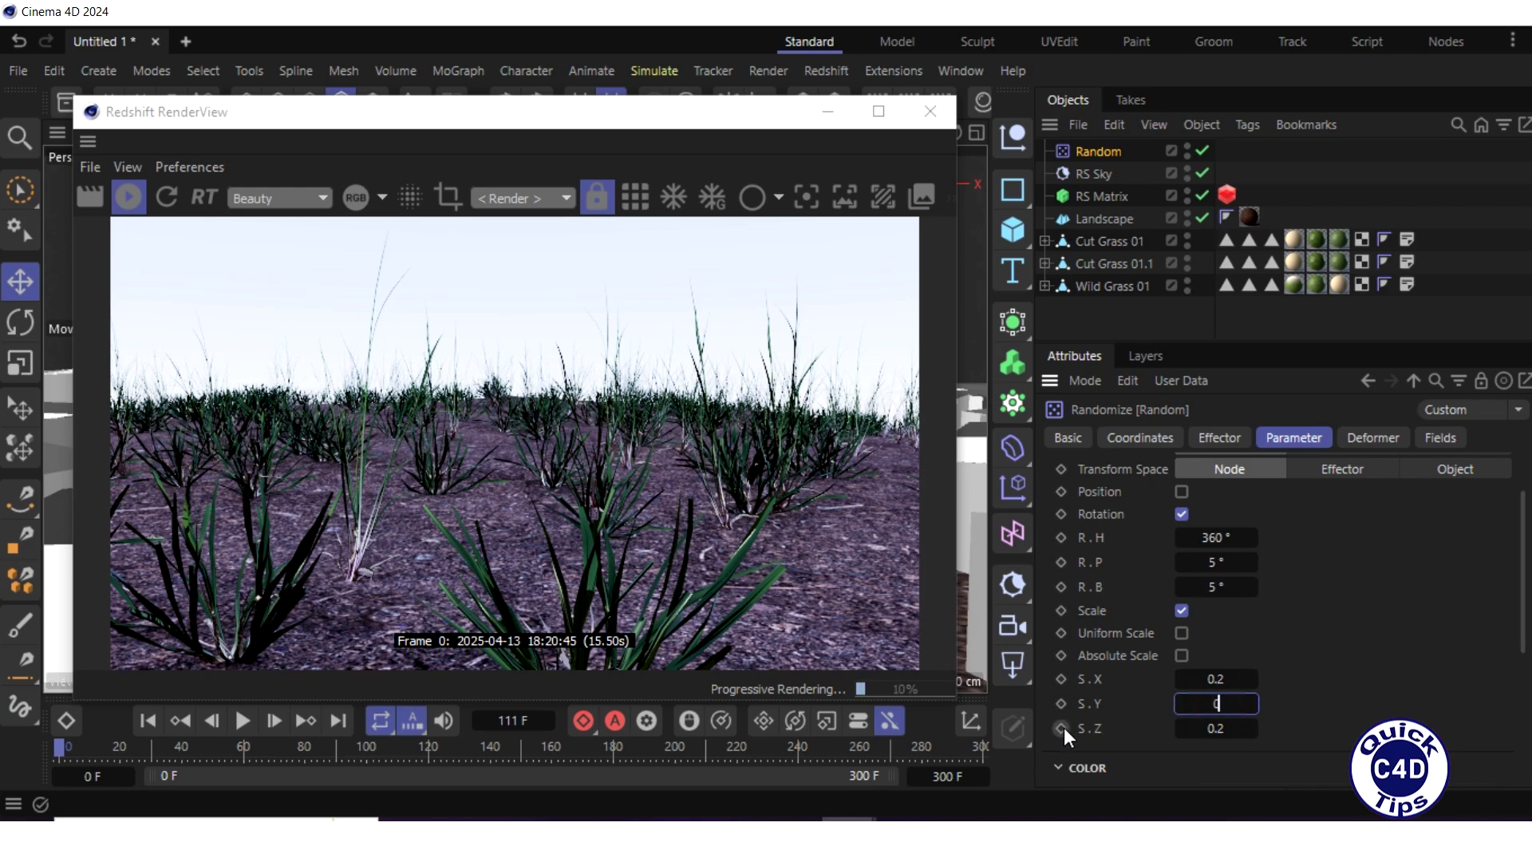
text(.3)
Confirm the 0.3 Y scale, preview the animation, rewind to start, and select RS Matrix
key(Return)
click(243, 720)
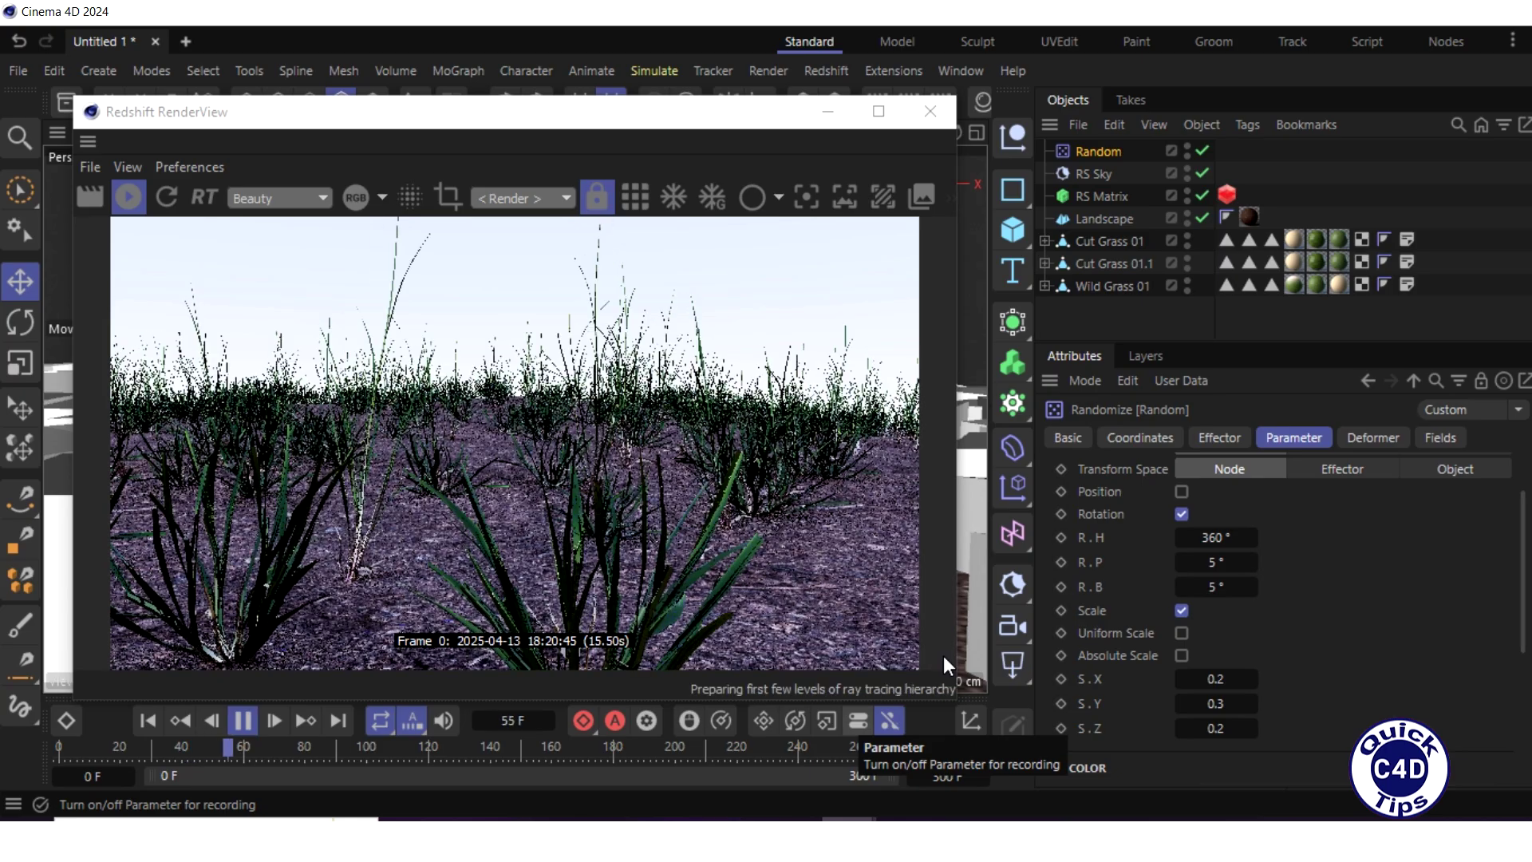
click(243, 718)
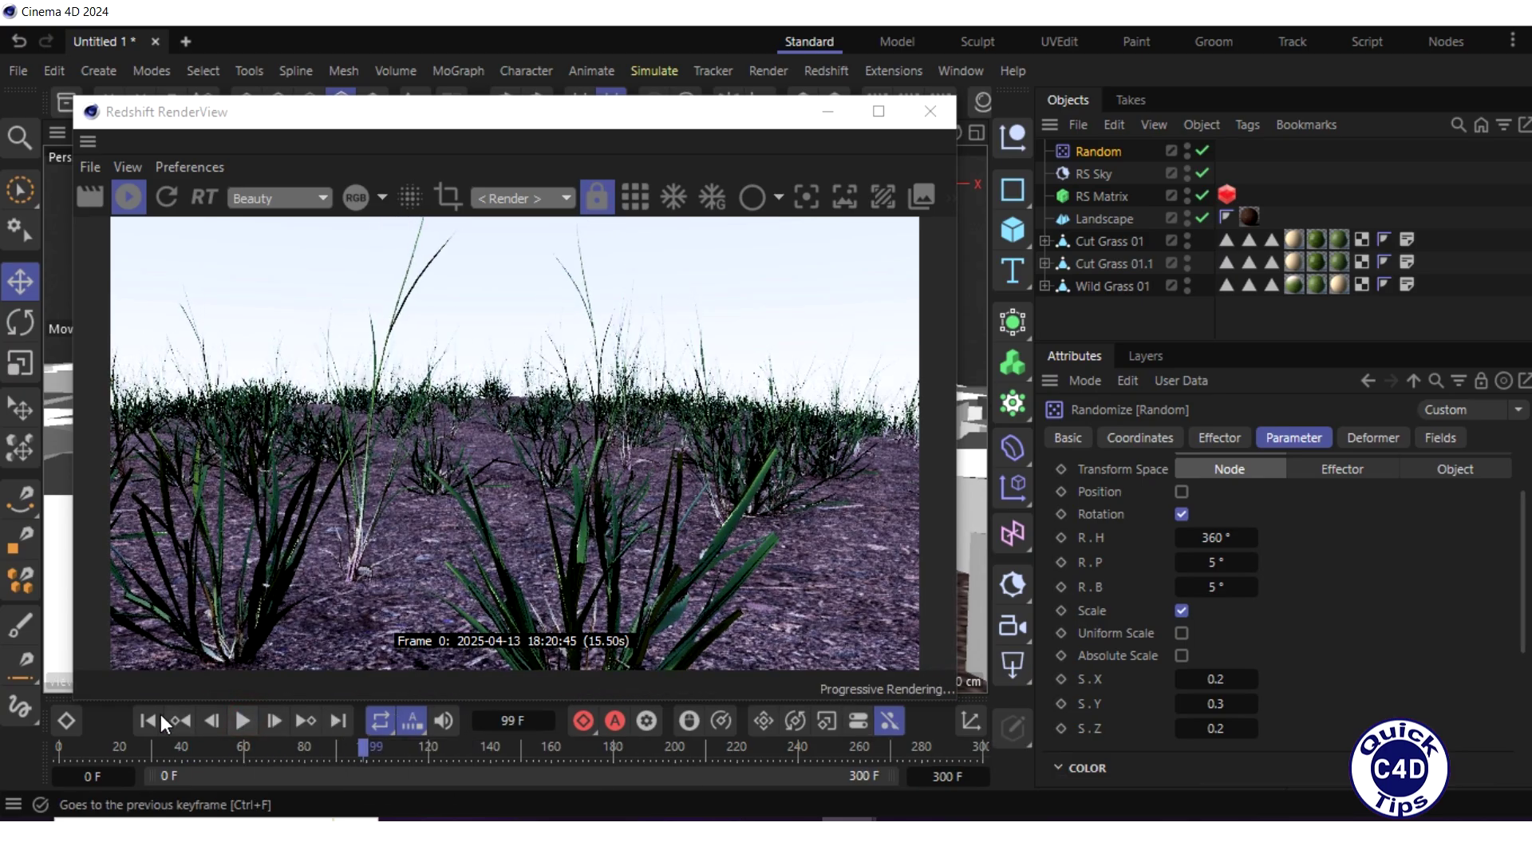
click(149, 718)
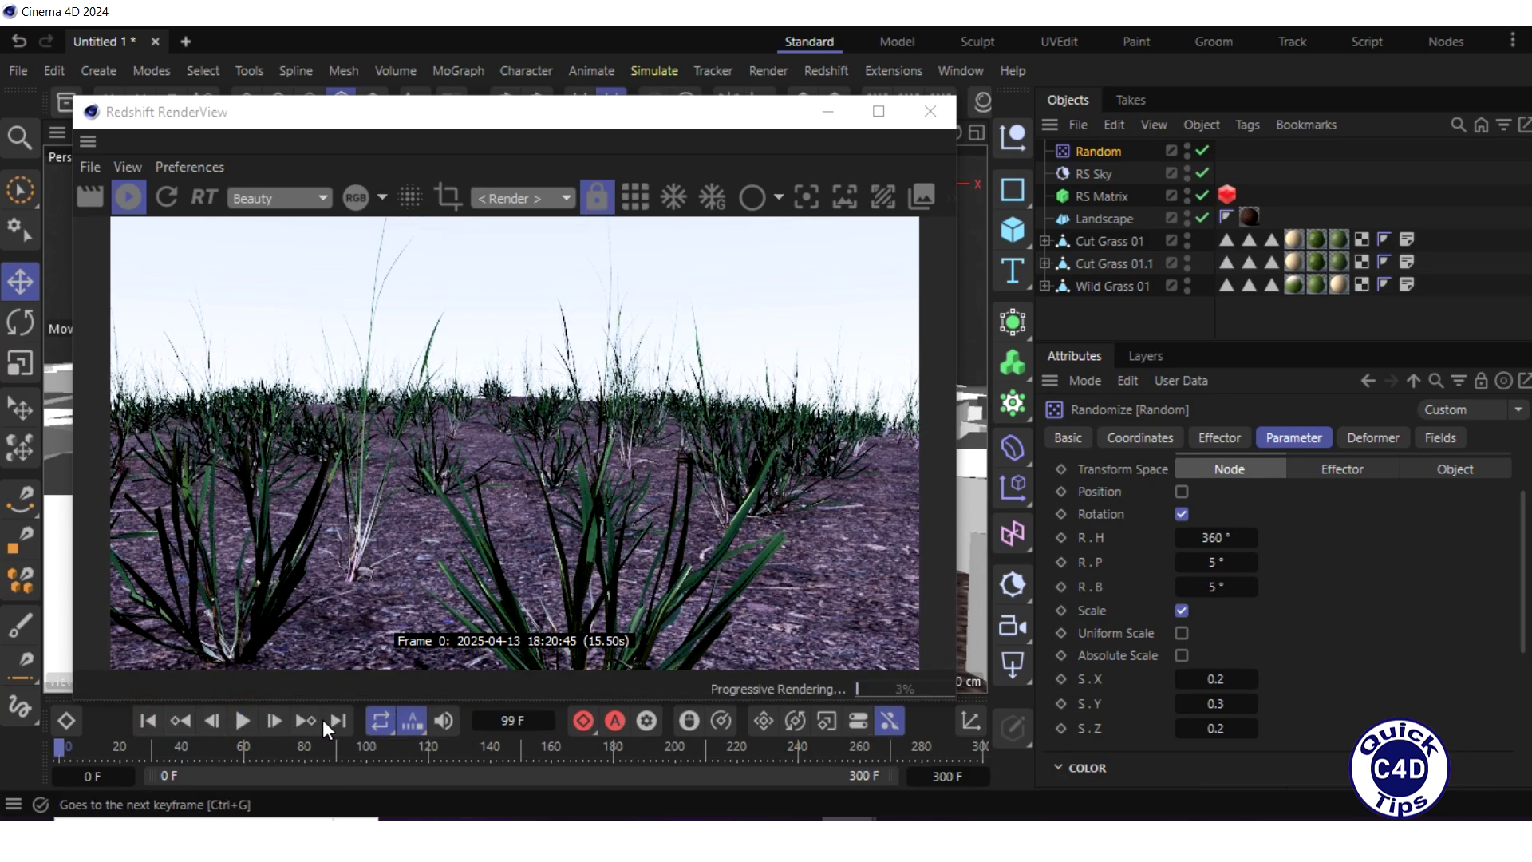
click(1097, 195)
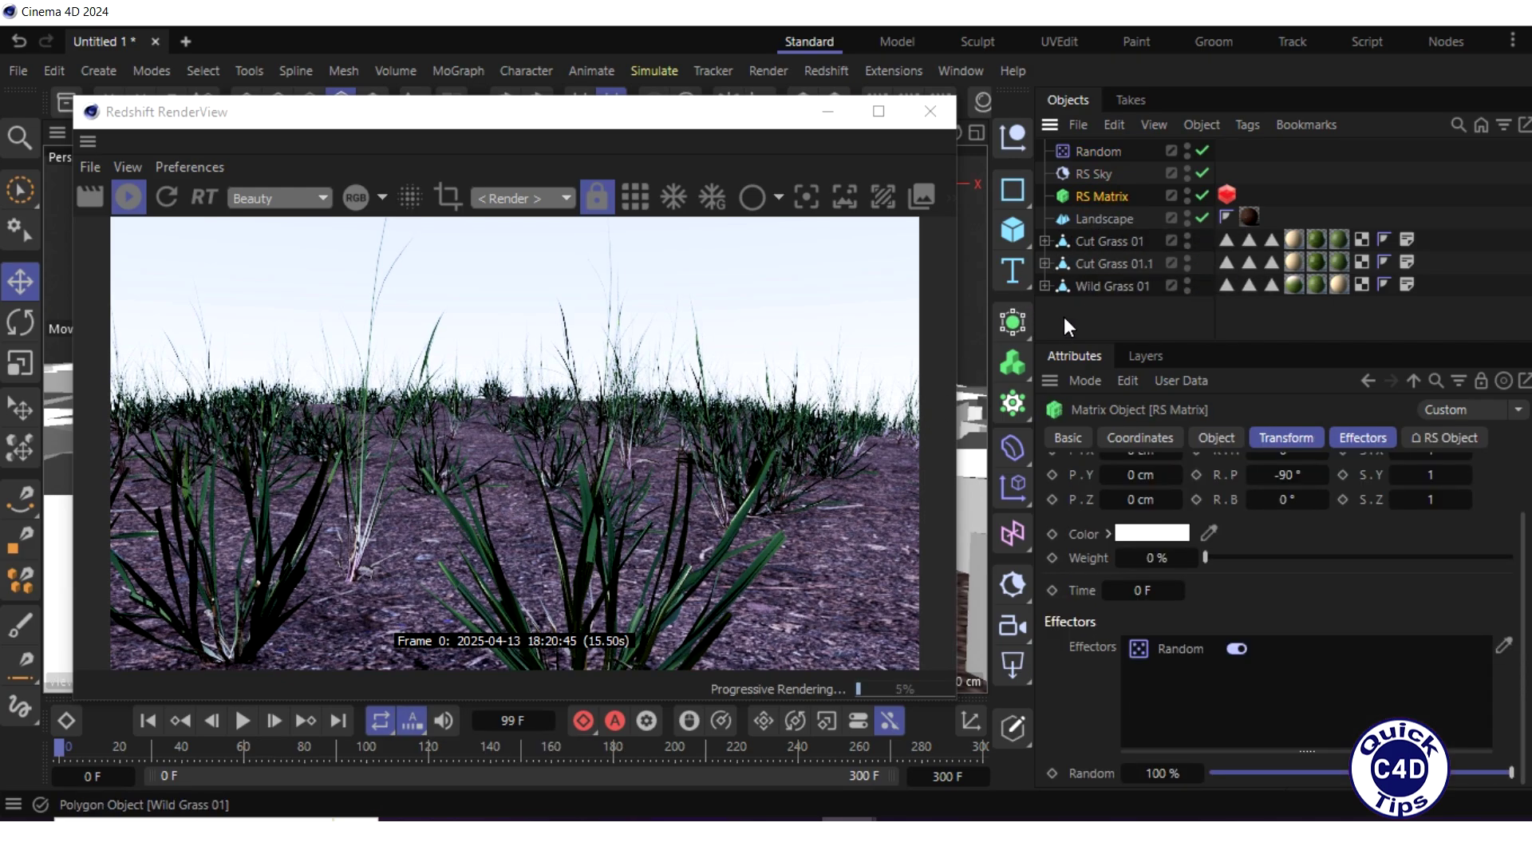
Add a second Random effector in Effector space, randomizing only rotation with 40° bank
click(1014, 485)
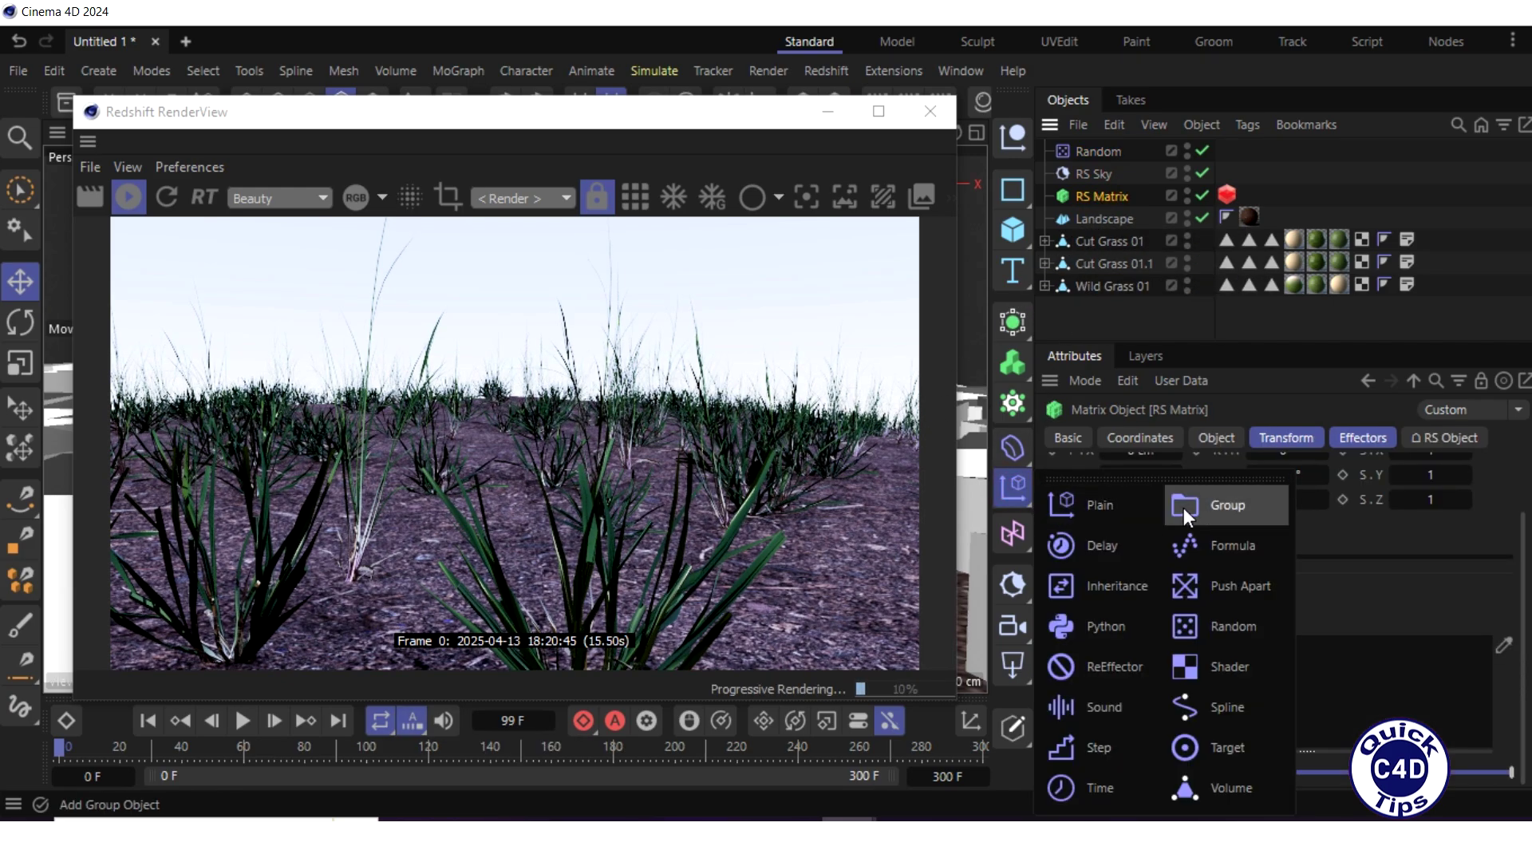
click(1228, 626)
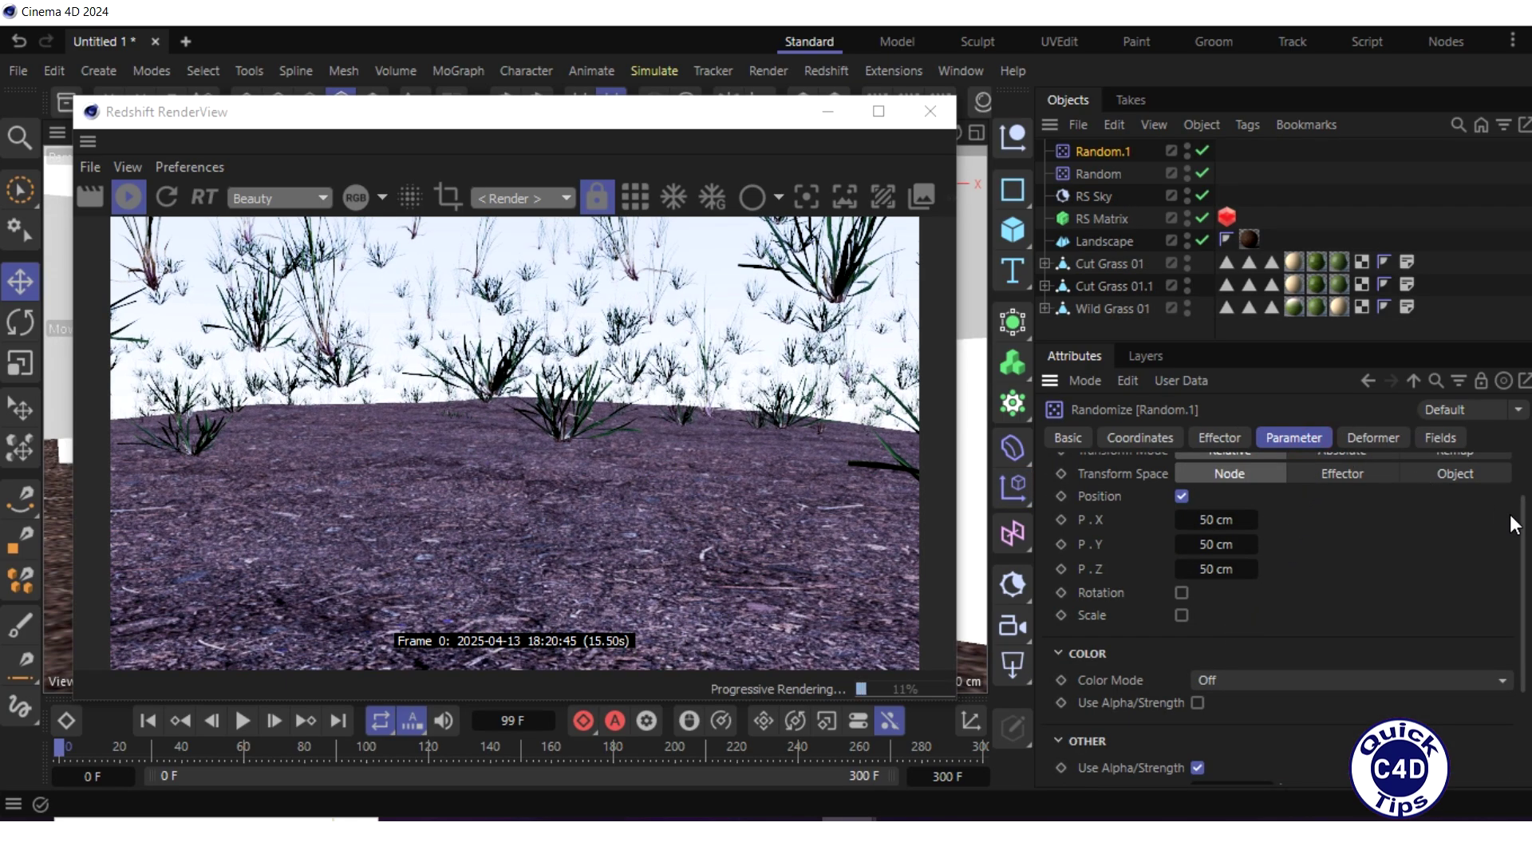
drag(1525, 530, 1526, 481)
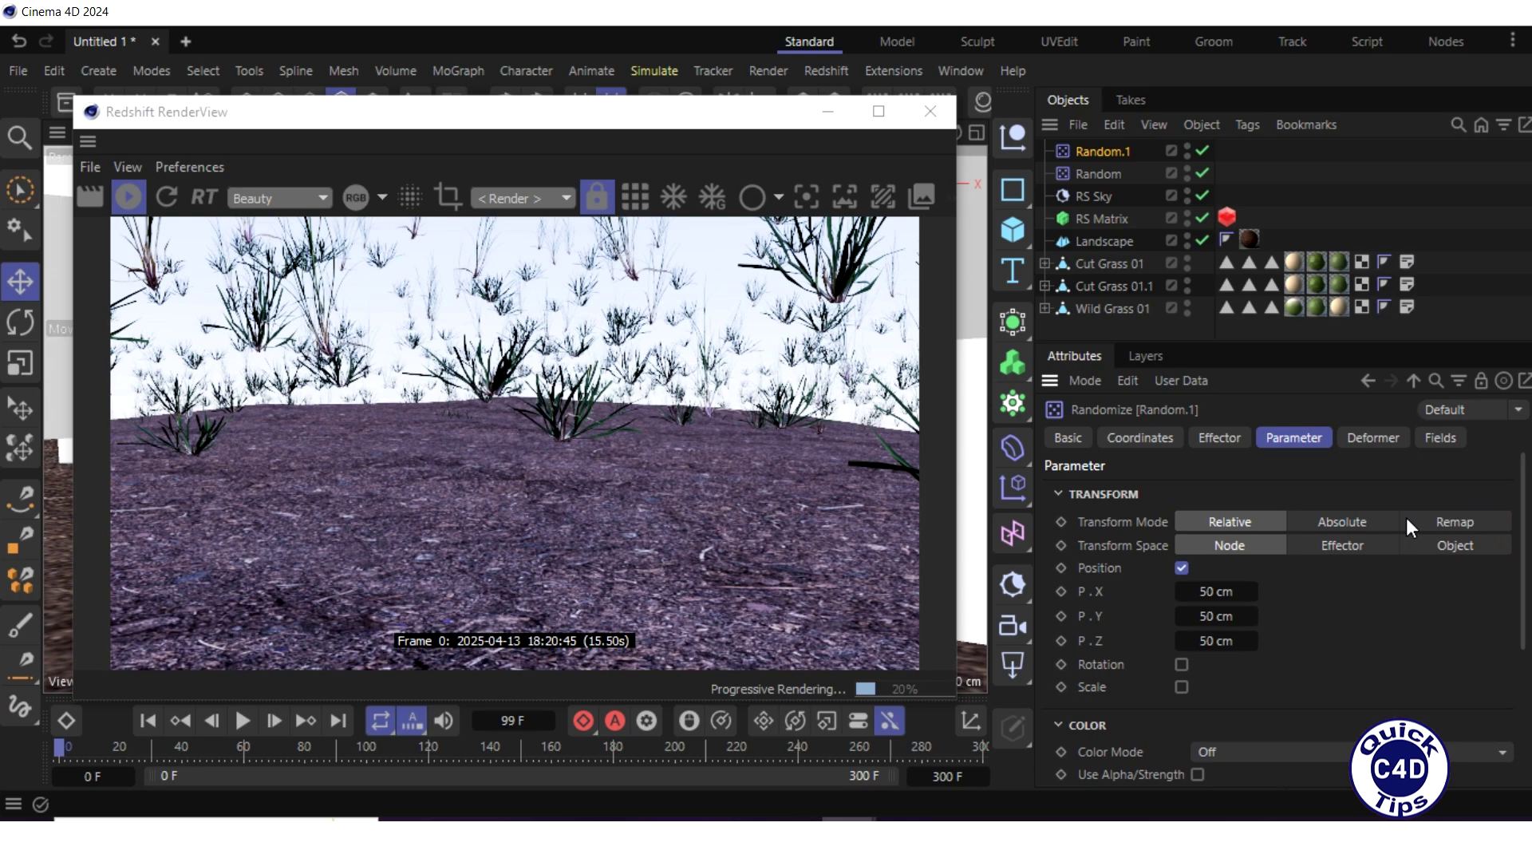
click(1333, 547)
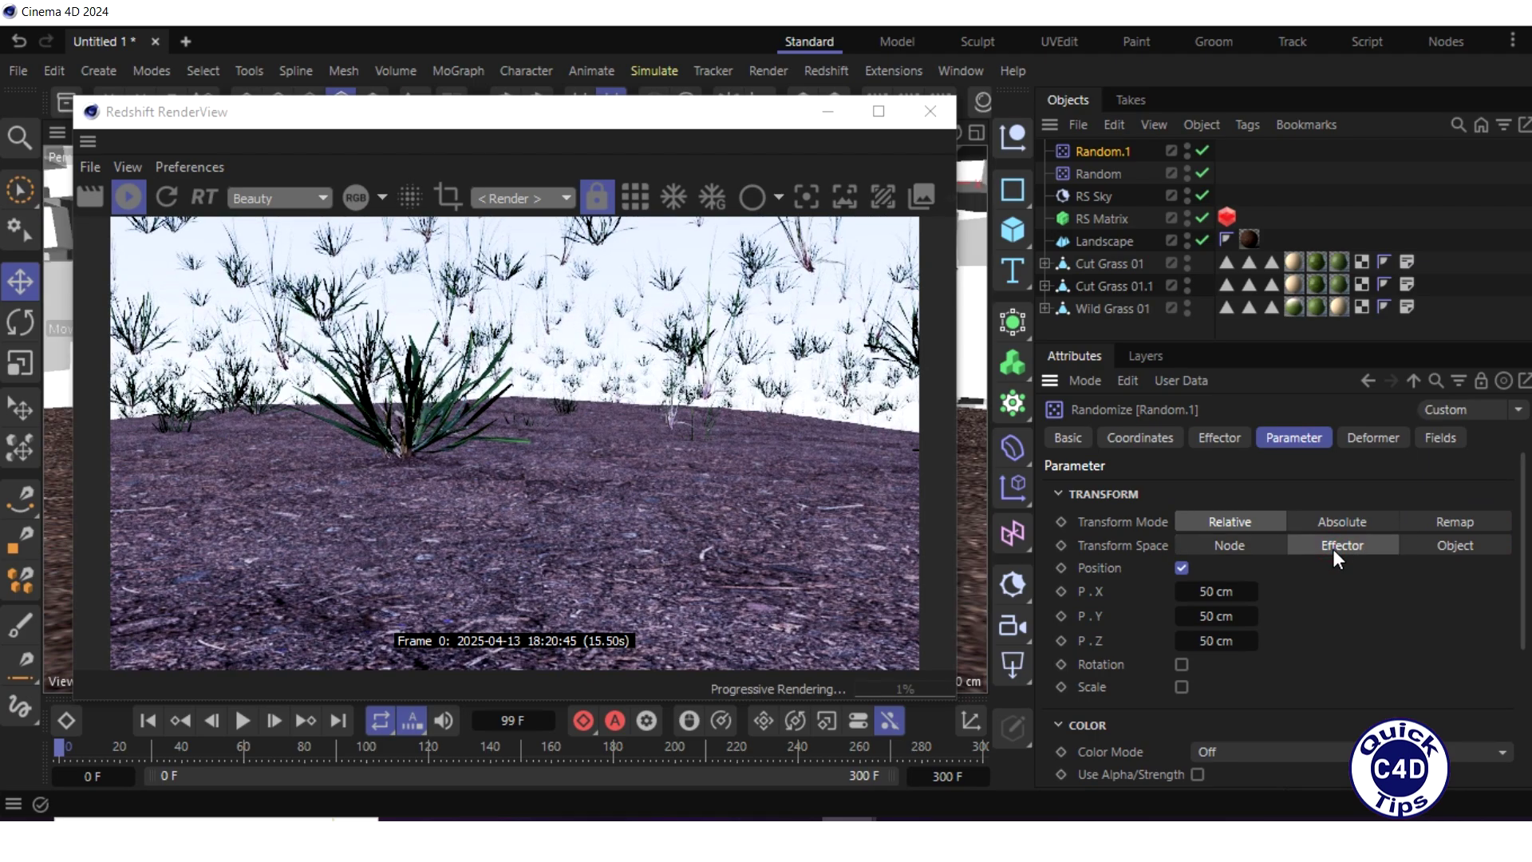
click(1182, 567)
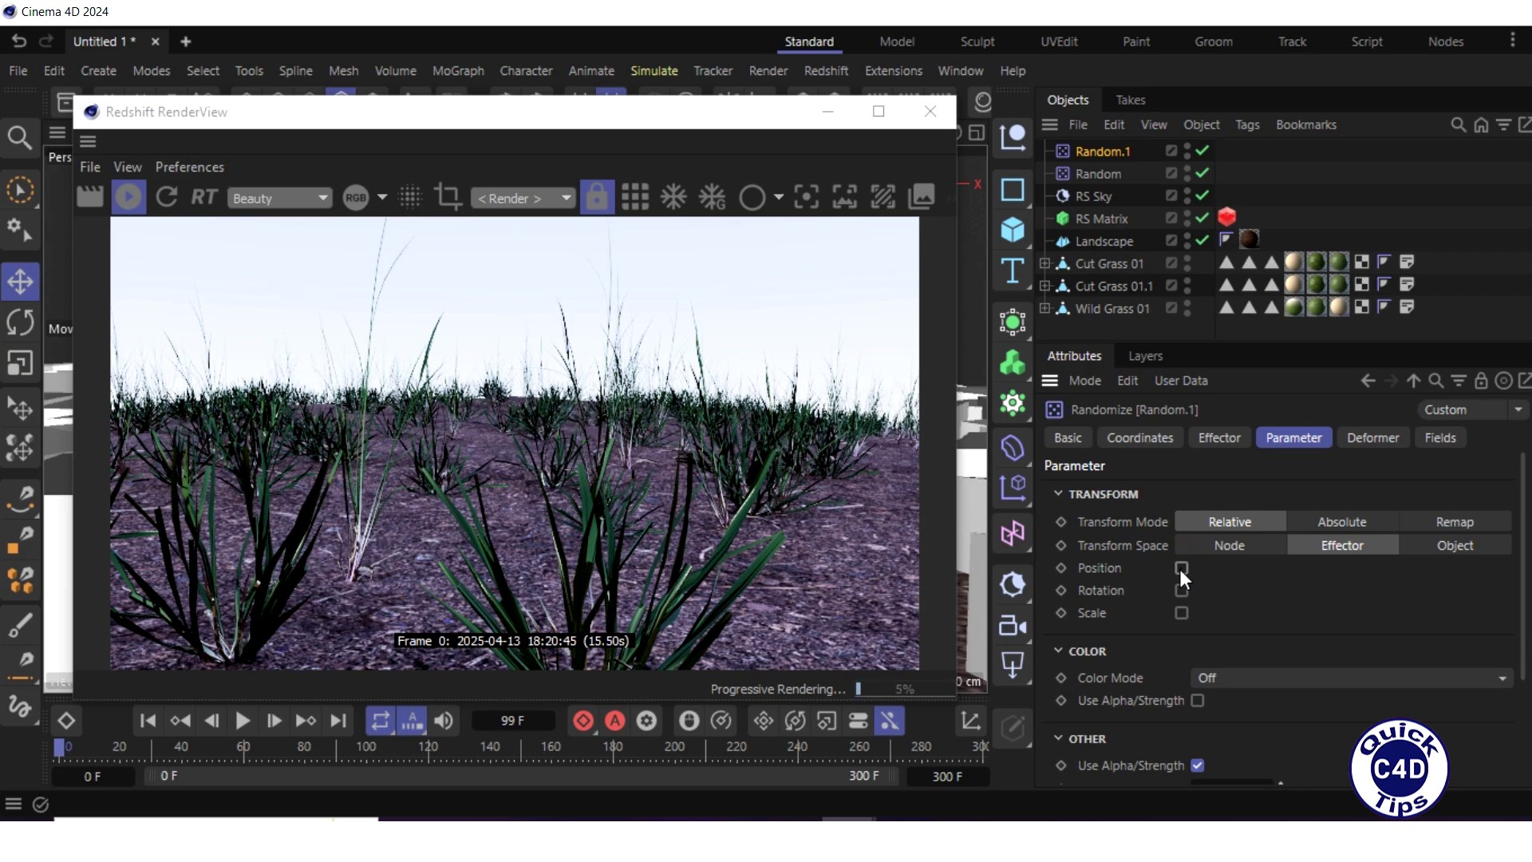
click(1181, 591)
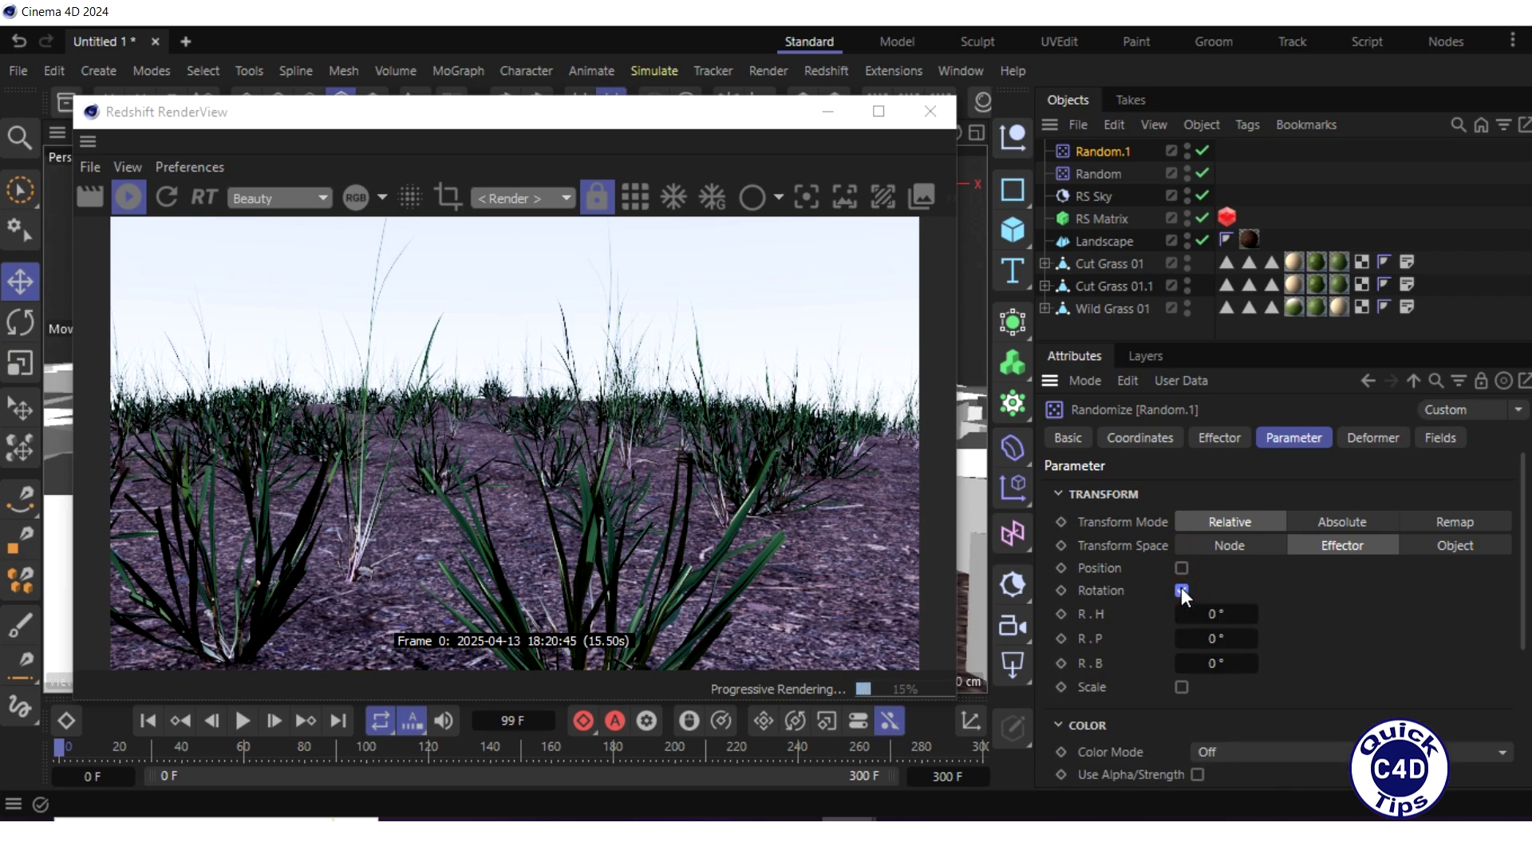
click(1214, 663)
text(40)
key(Return)
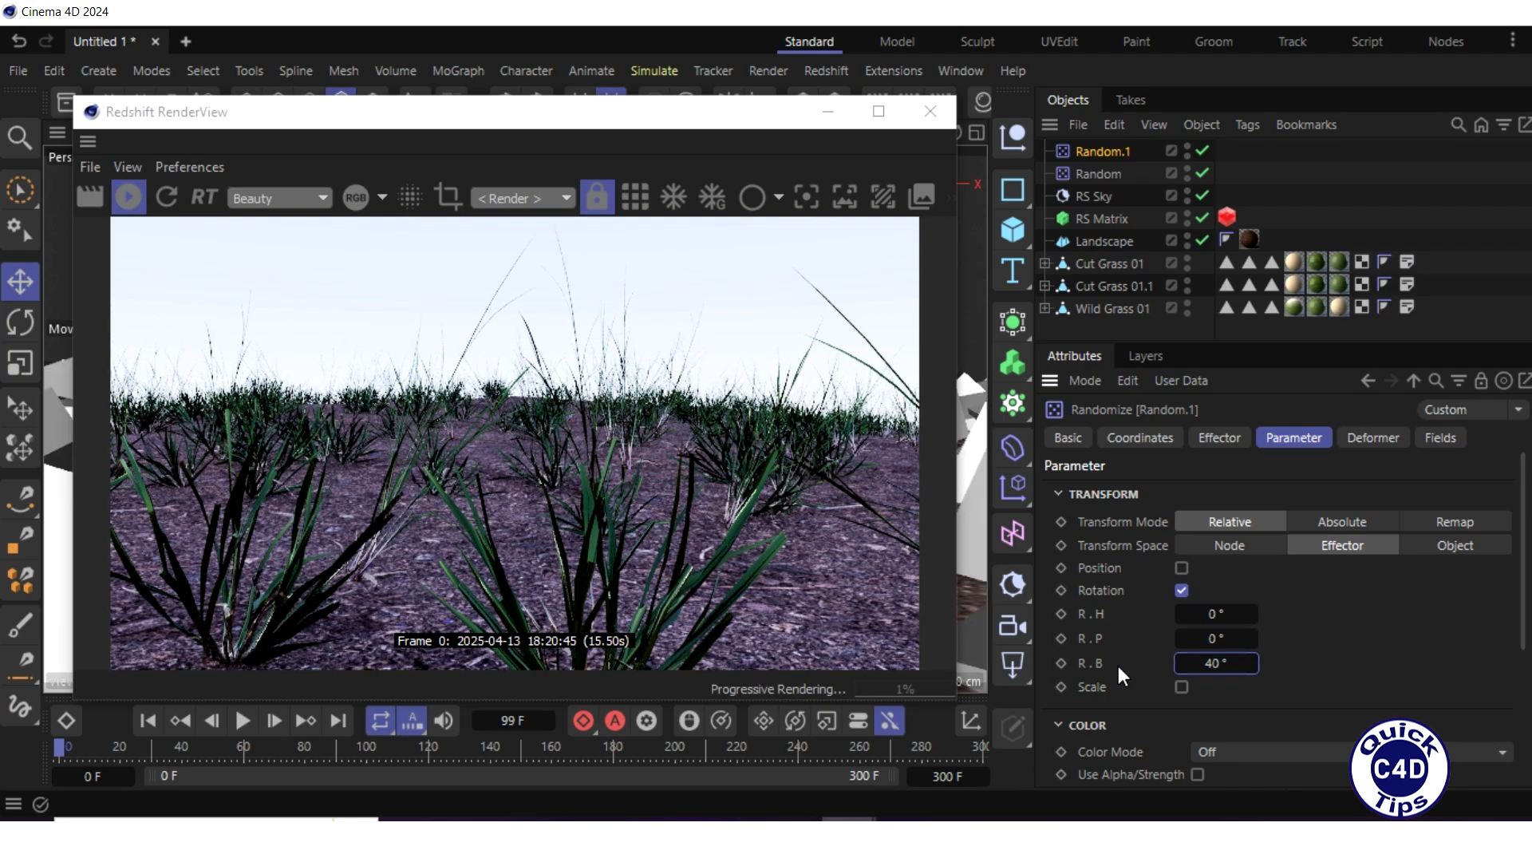
click(1221, 438)
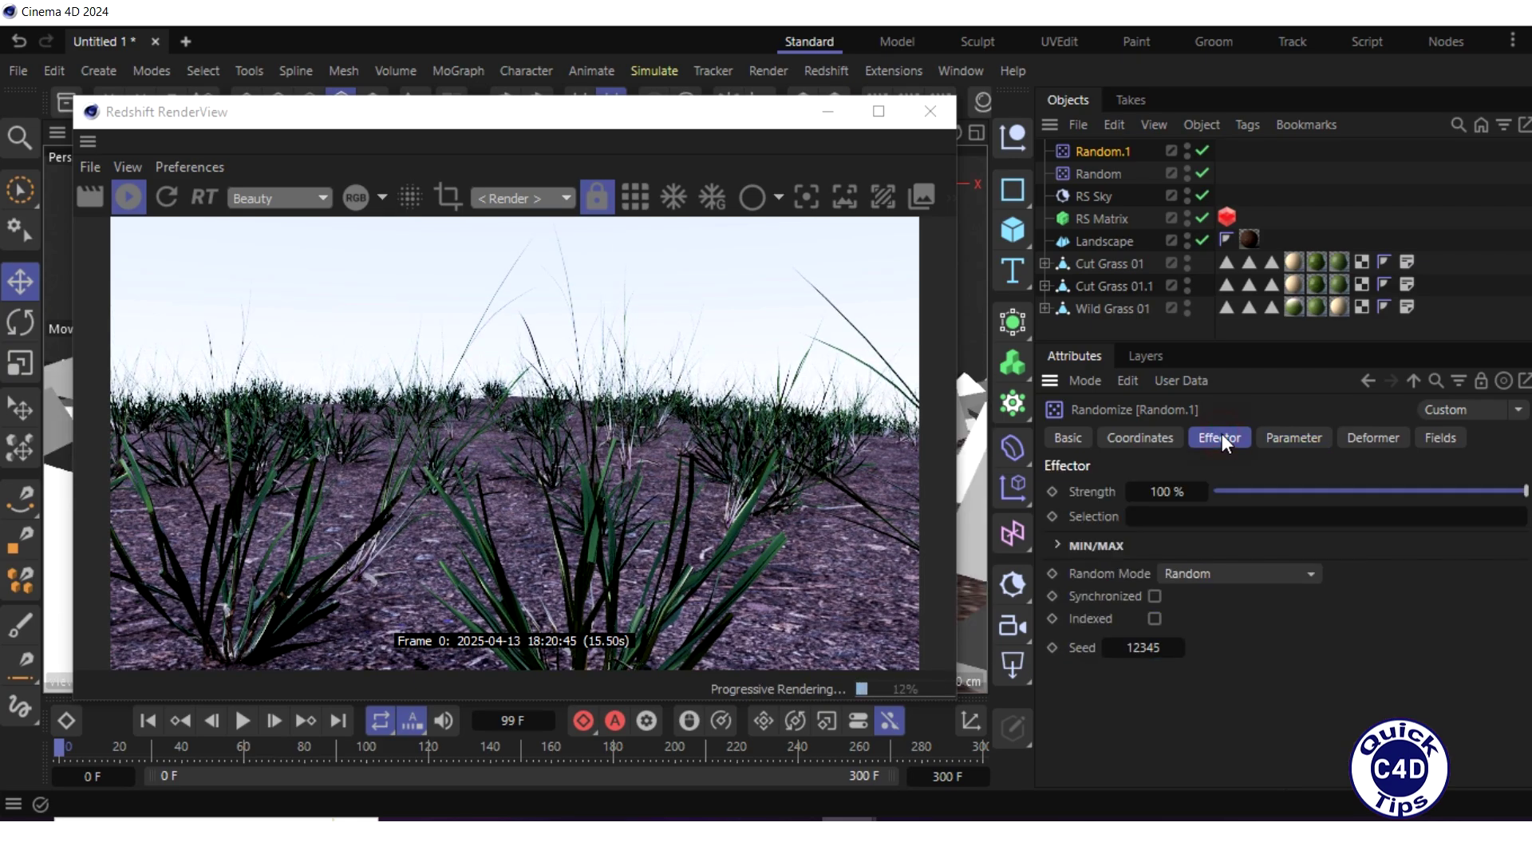
Switch Random.1 to Noise mode at 20% animation speed and play the animation
click(1224, 578)
click(1227, 649)
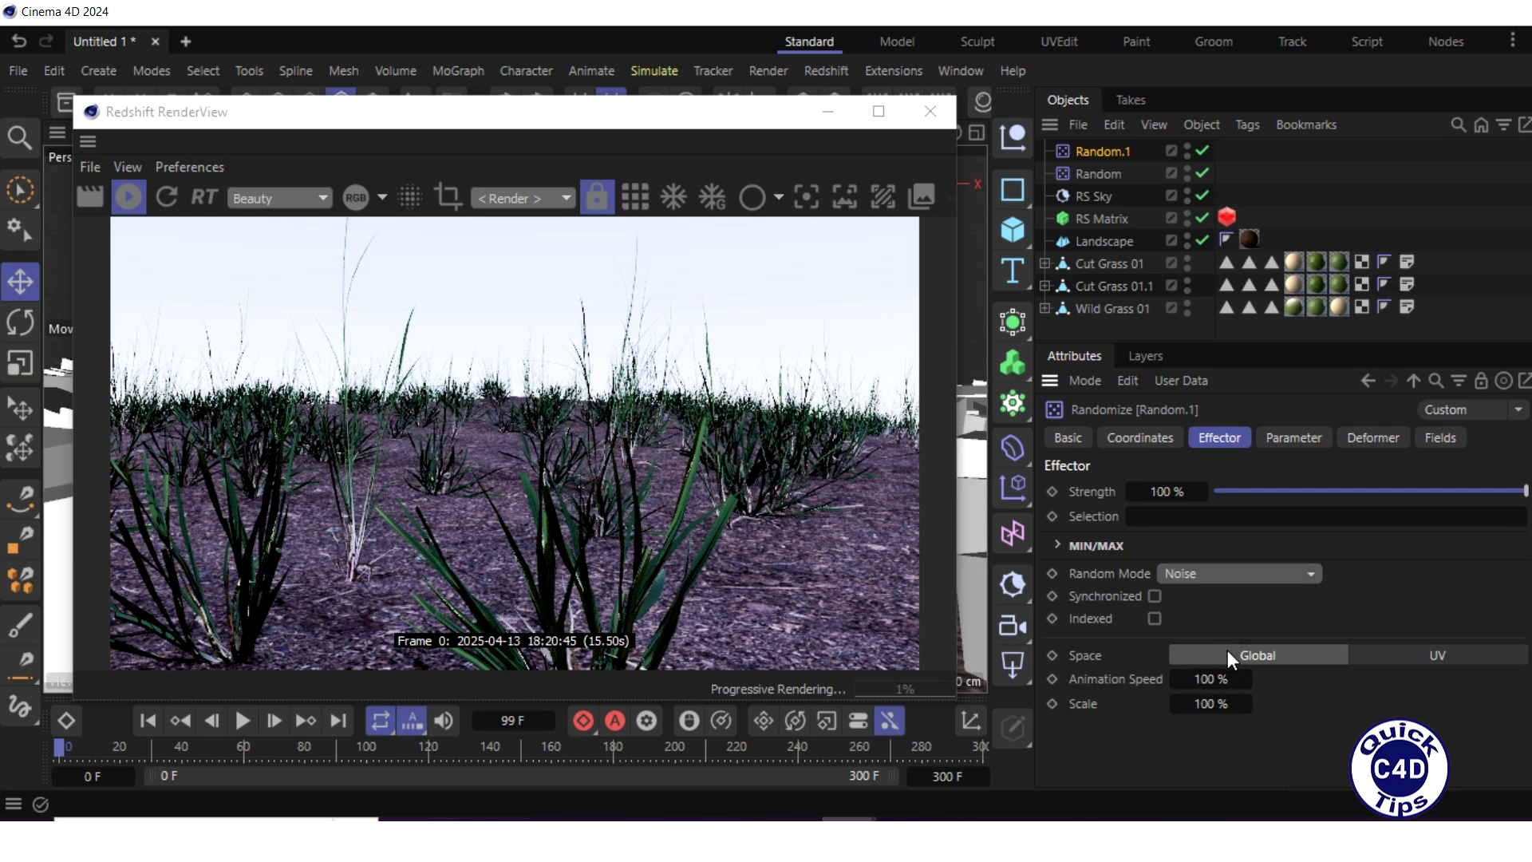
click(1207, 679)
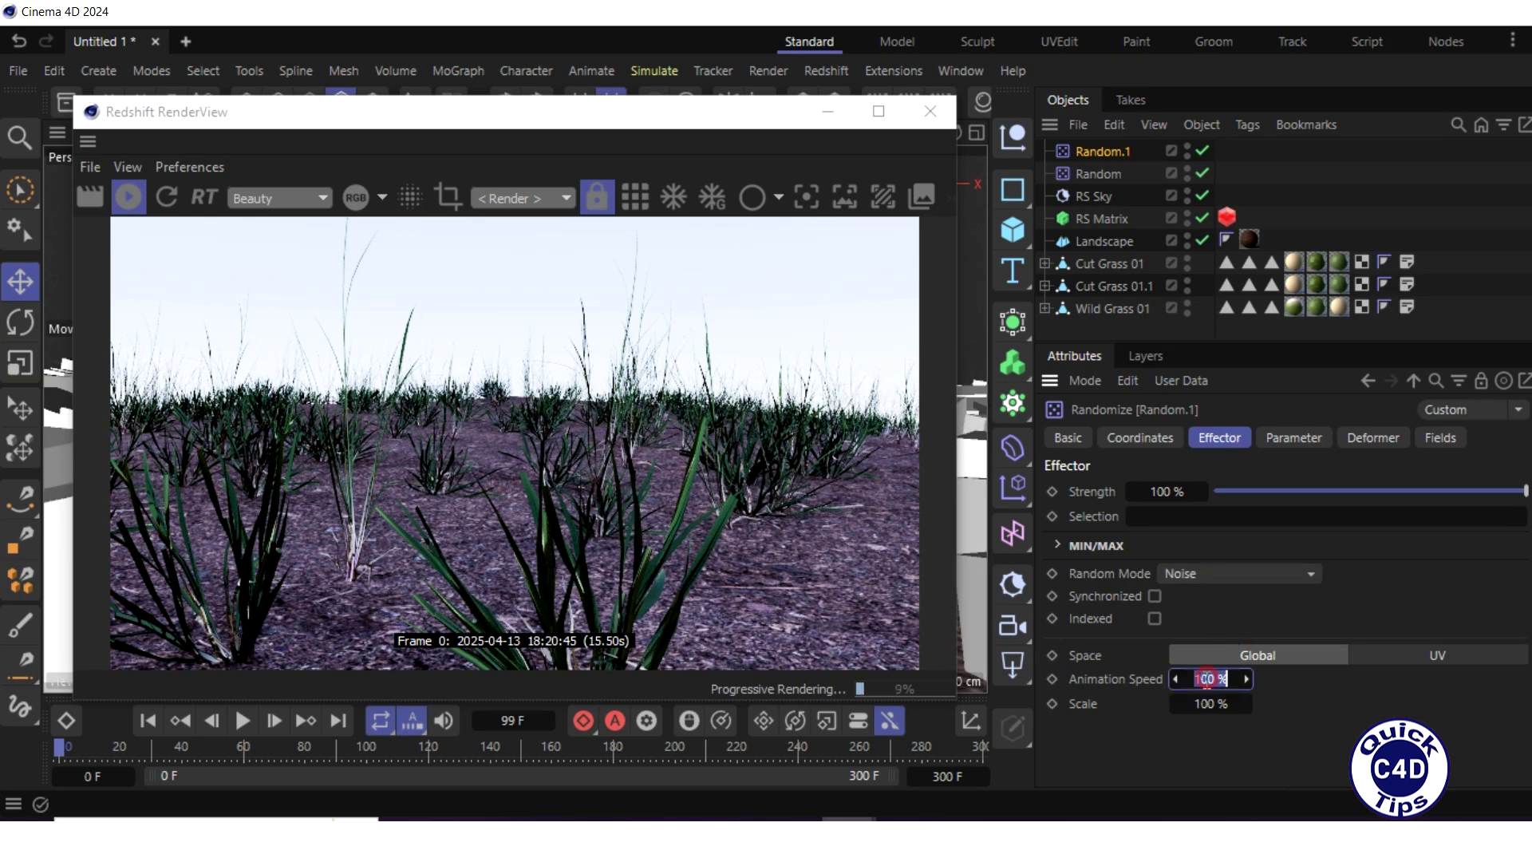
text(20)
key(Return)
click(243, 721)
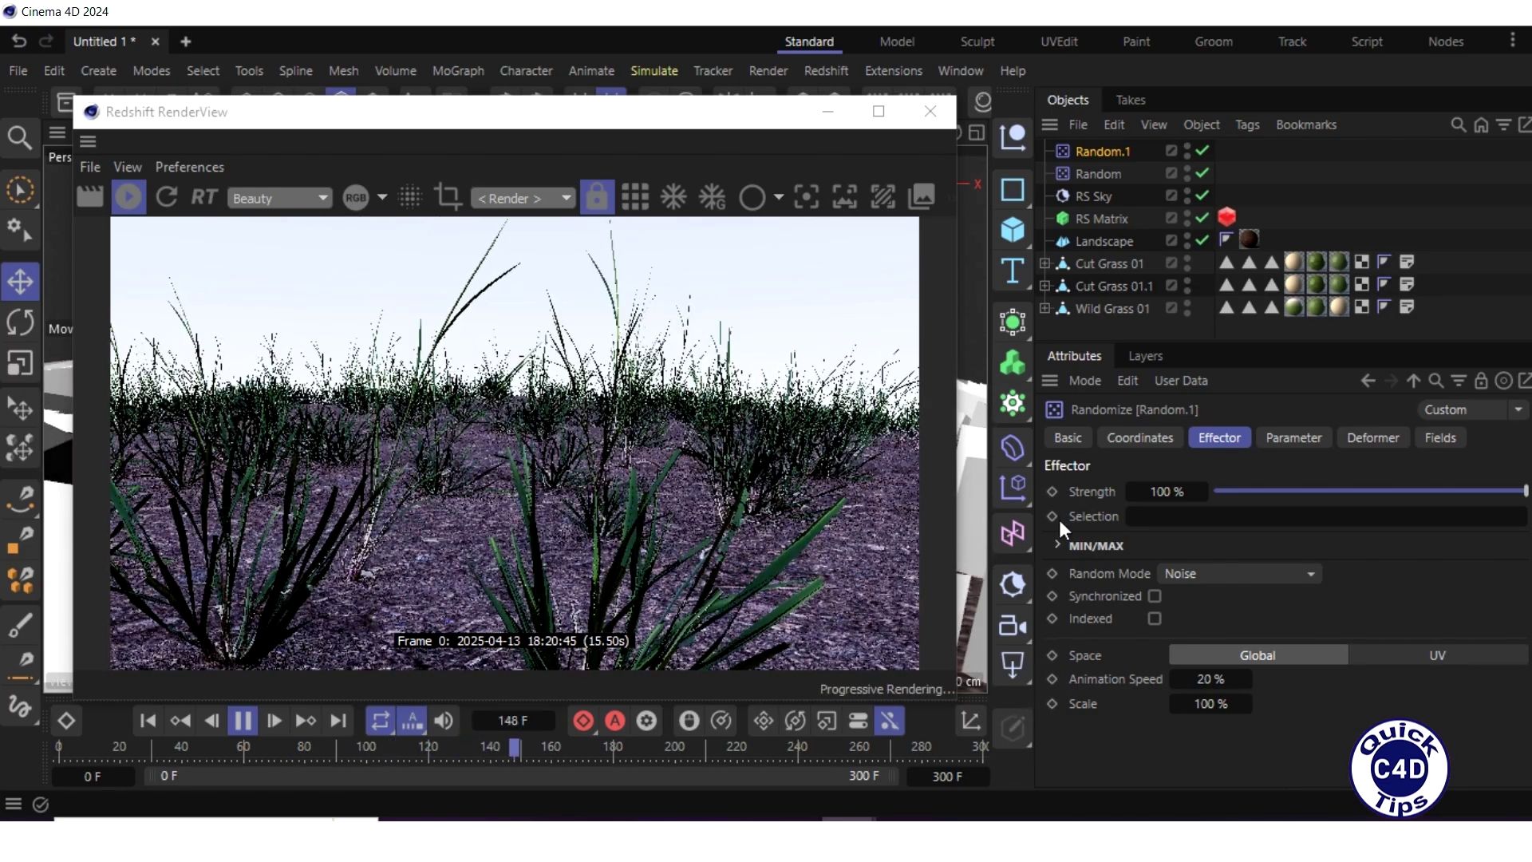
Set the RS Matrix Count to 20000 to fill the Landscape with grass clones
click(1092, 217)
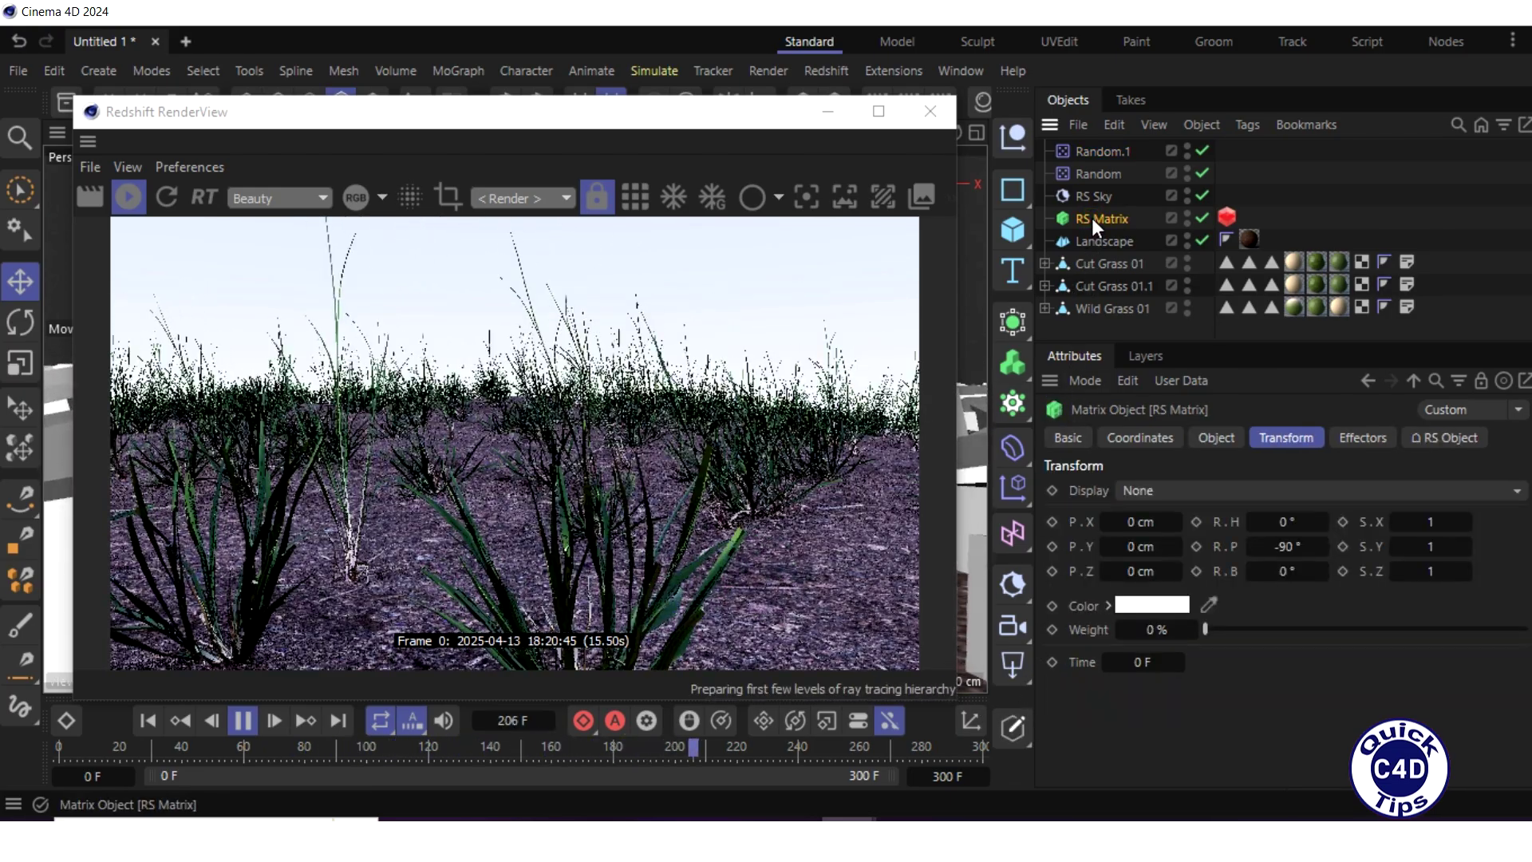
click(1209, 435)
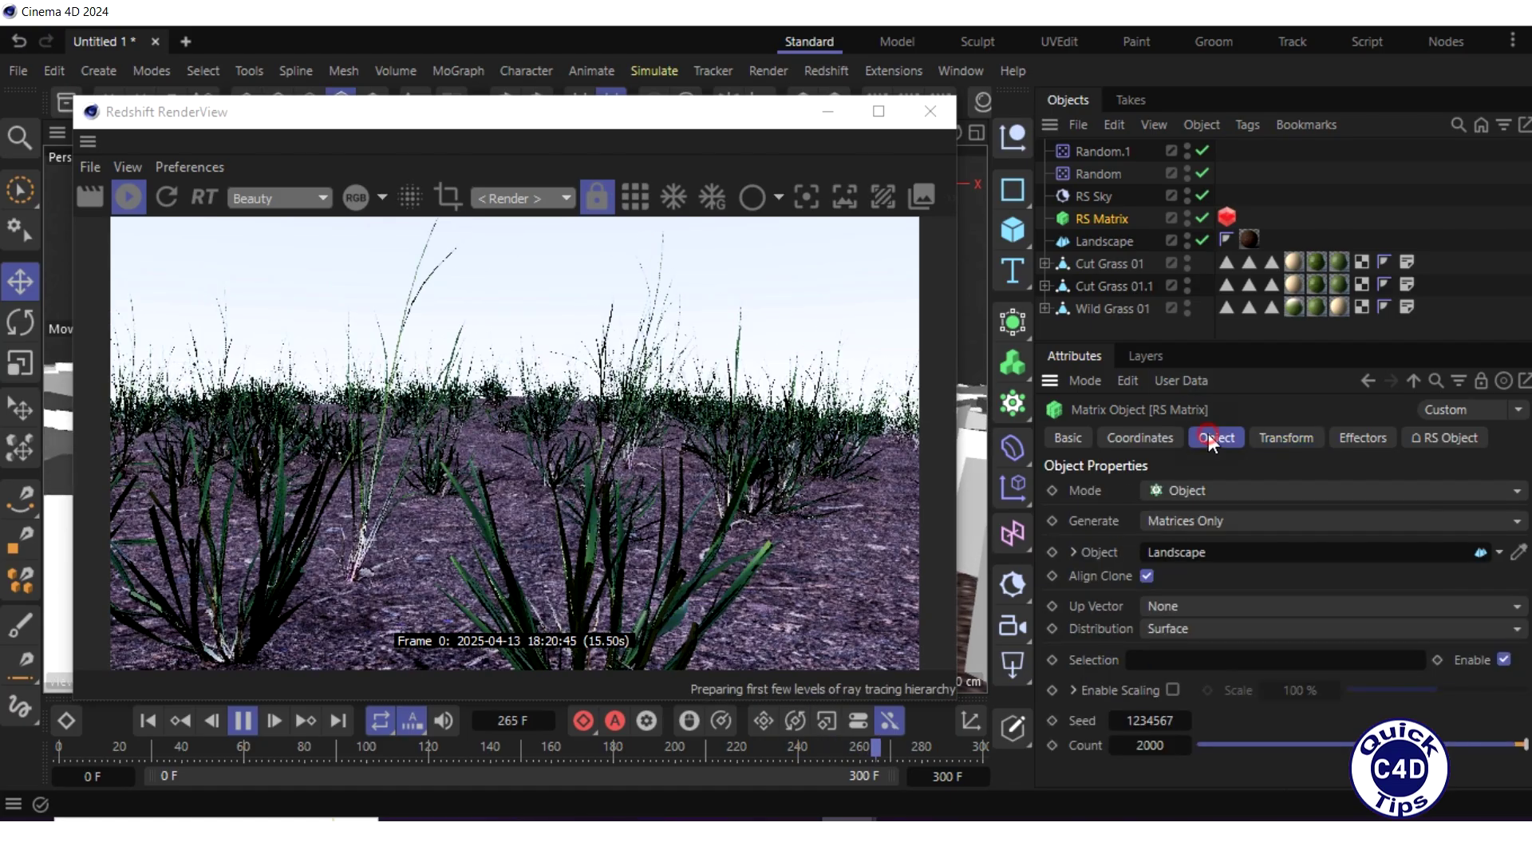
double_click(1142, 744)
text(200)
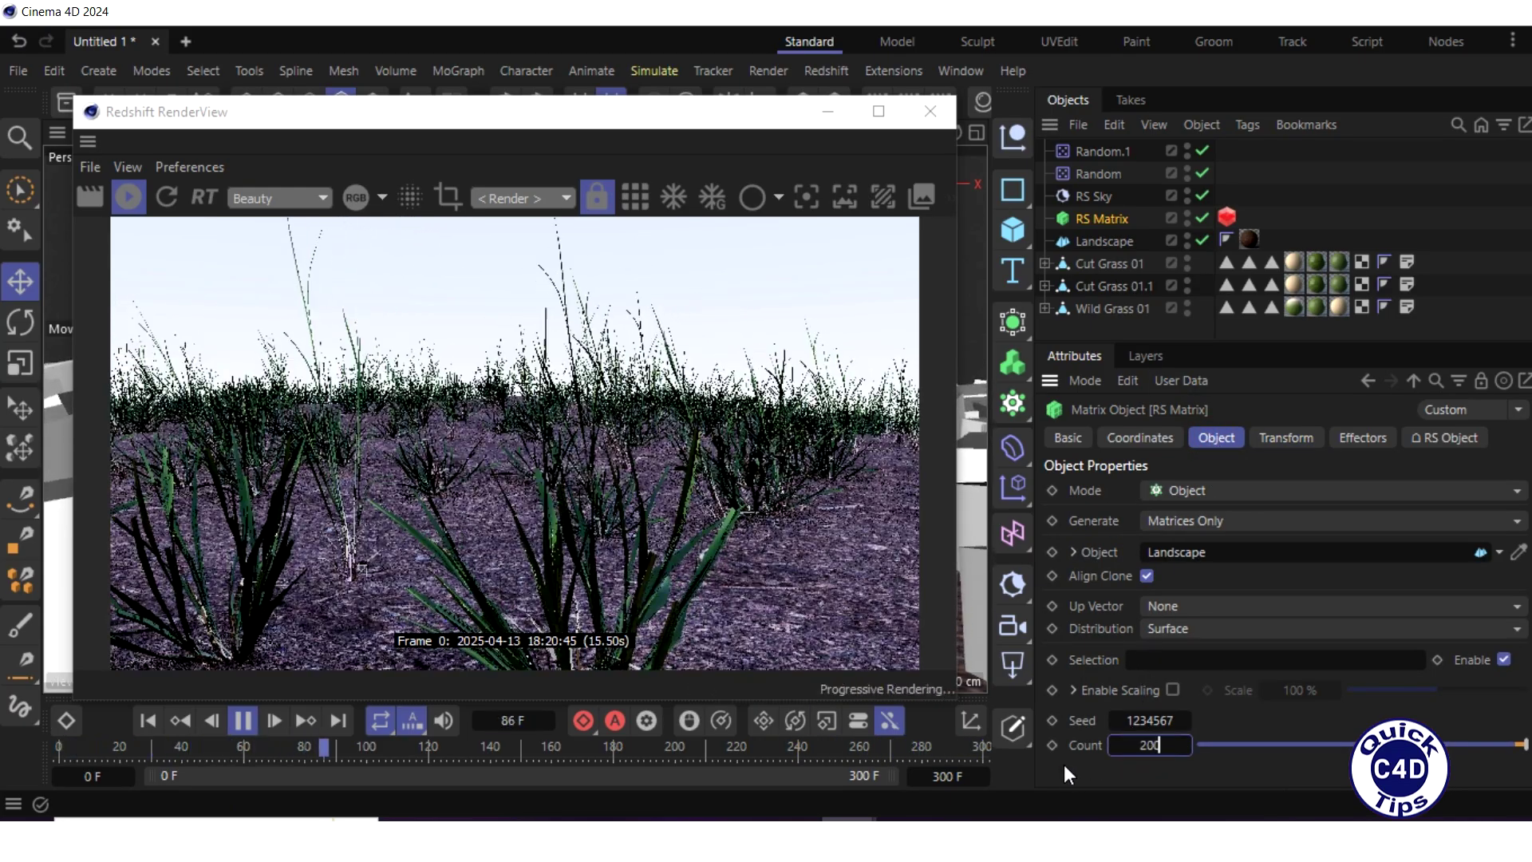
text(00)
key(Return)
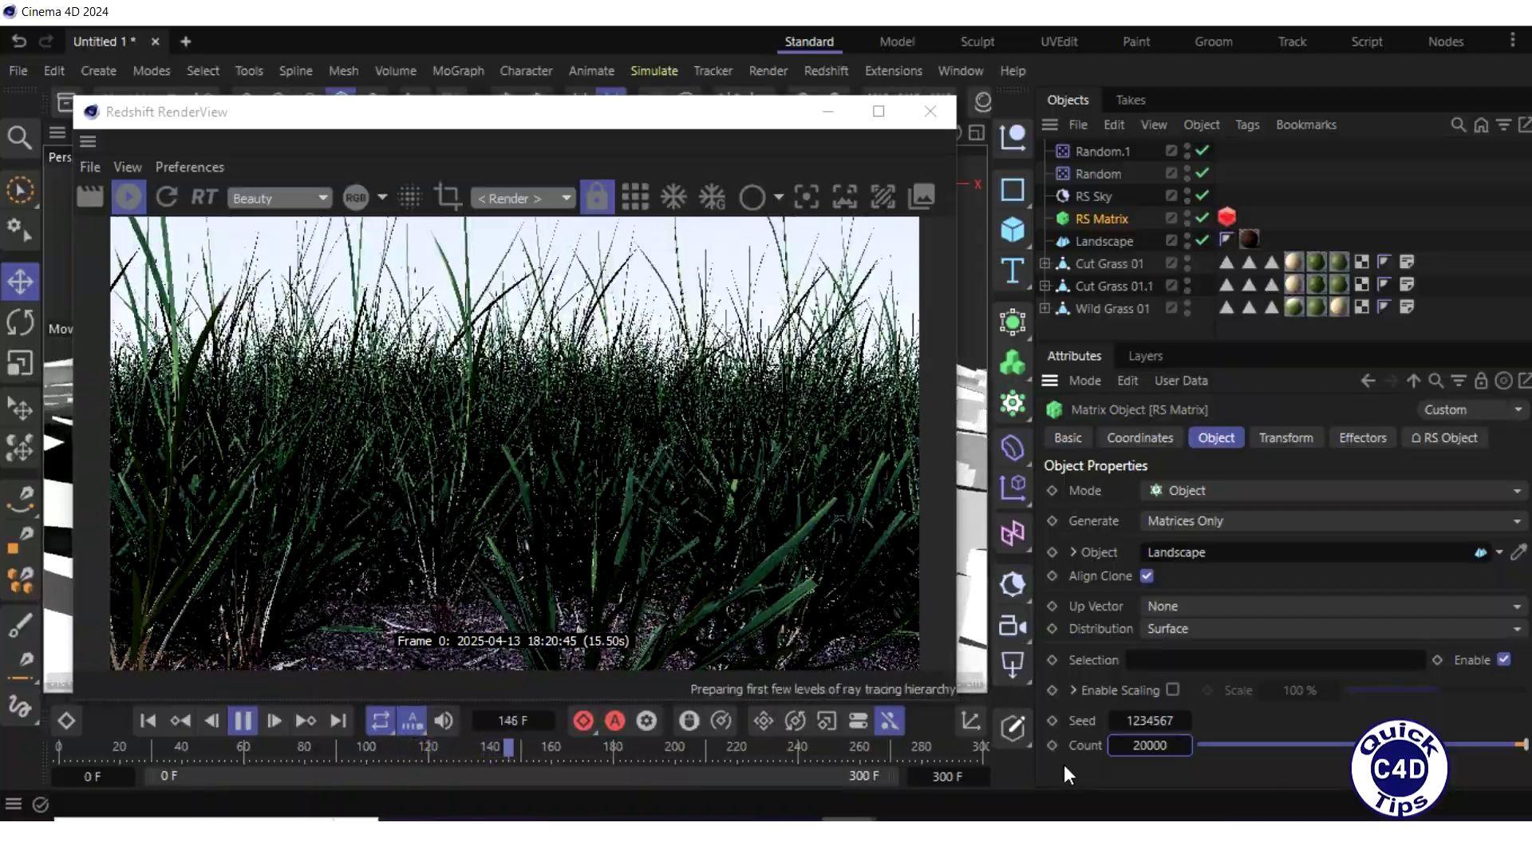